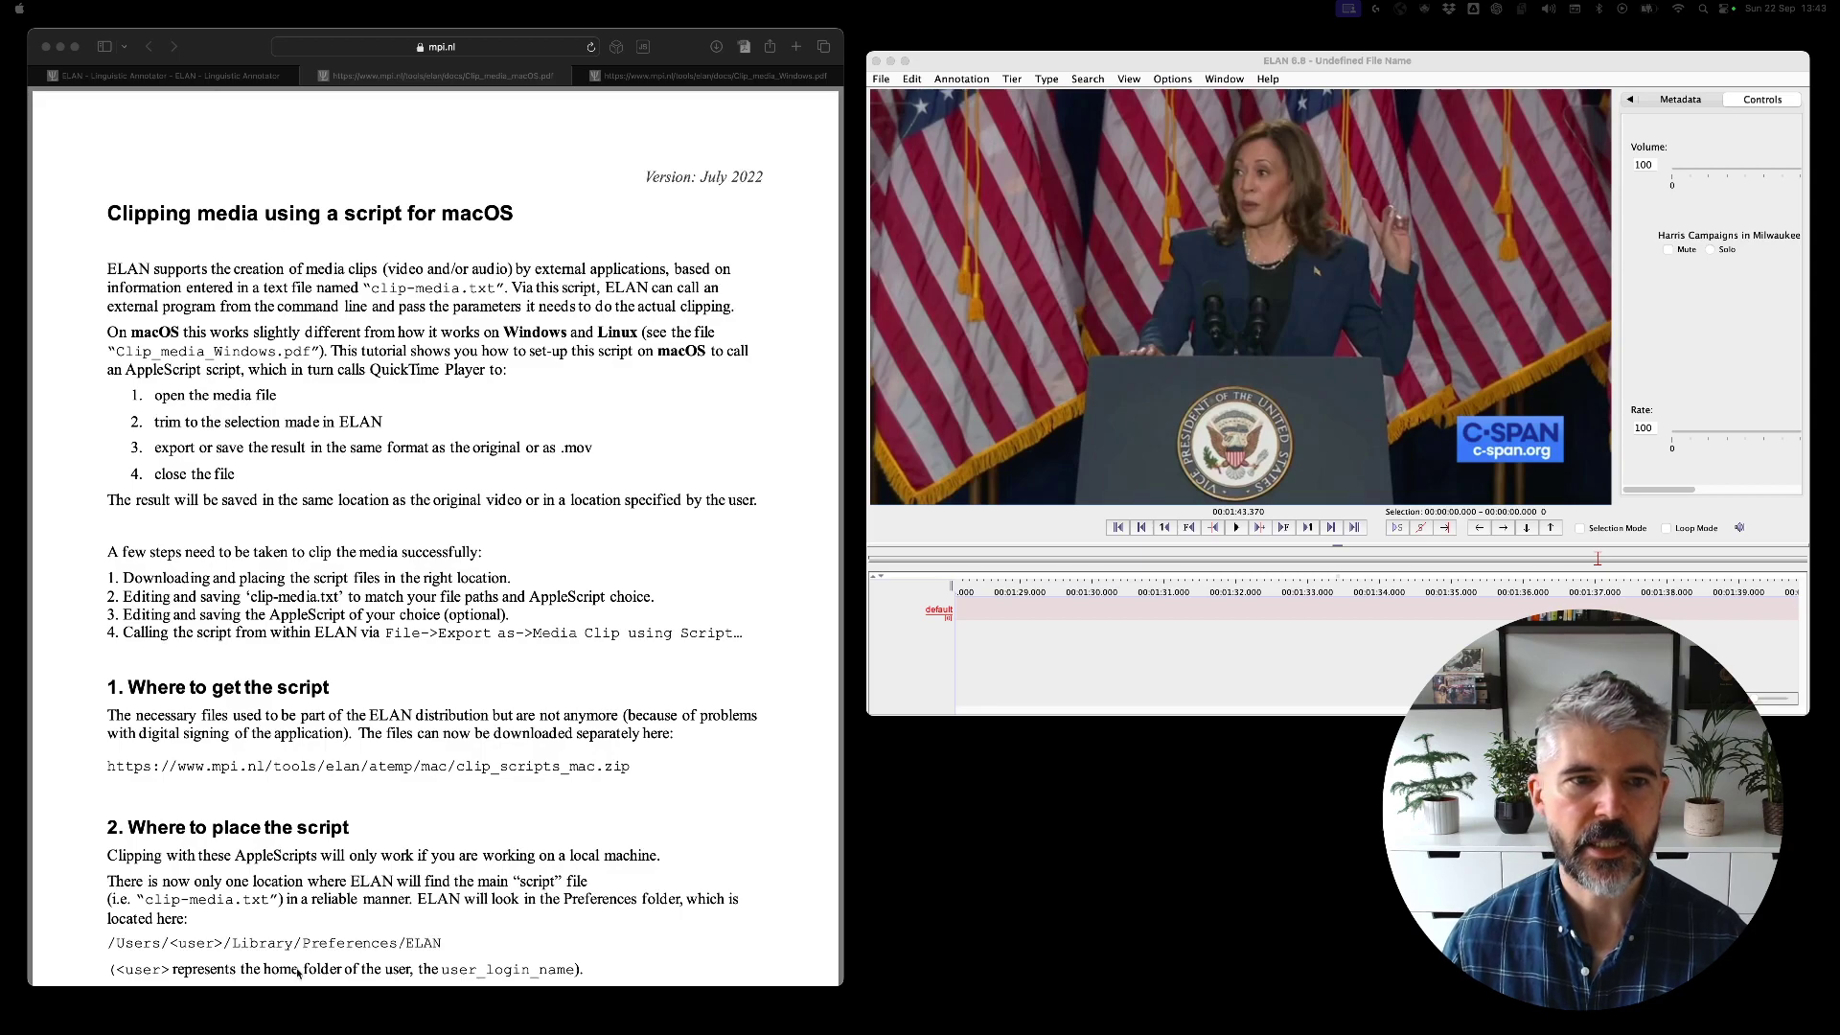
Compare the macOS and Windows guides on clipping media using a script, finishing on the macOS guide.
{"action": "left_click", "coordinate": [146, 233]}
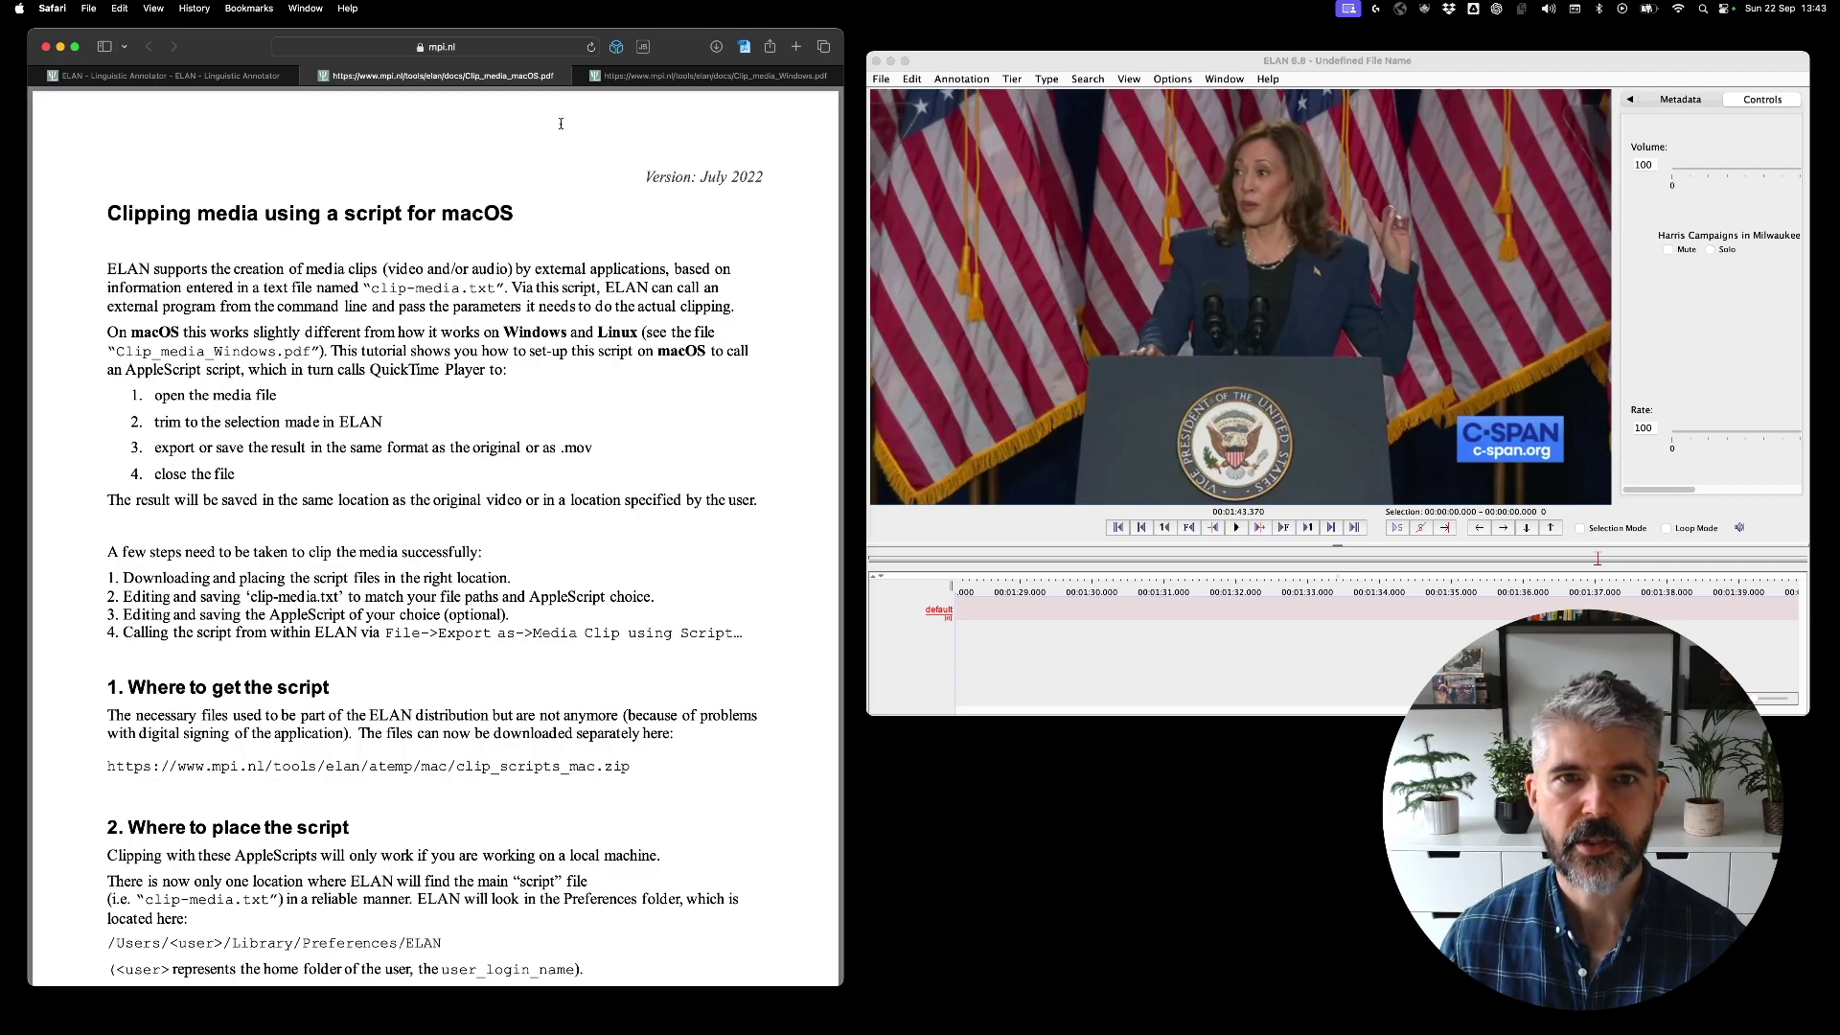
{"action": "left_click", "coordinate": [639, 81]}
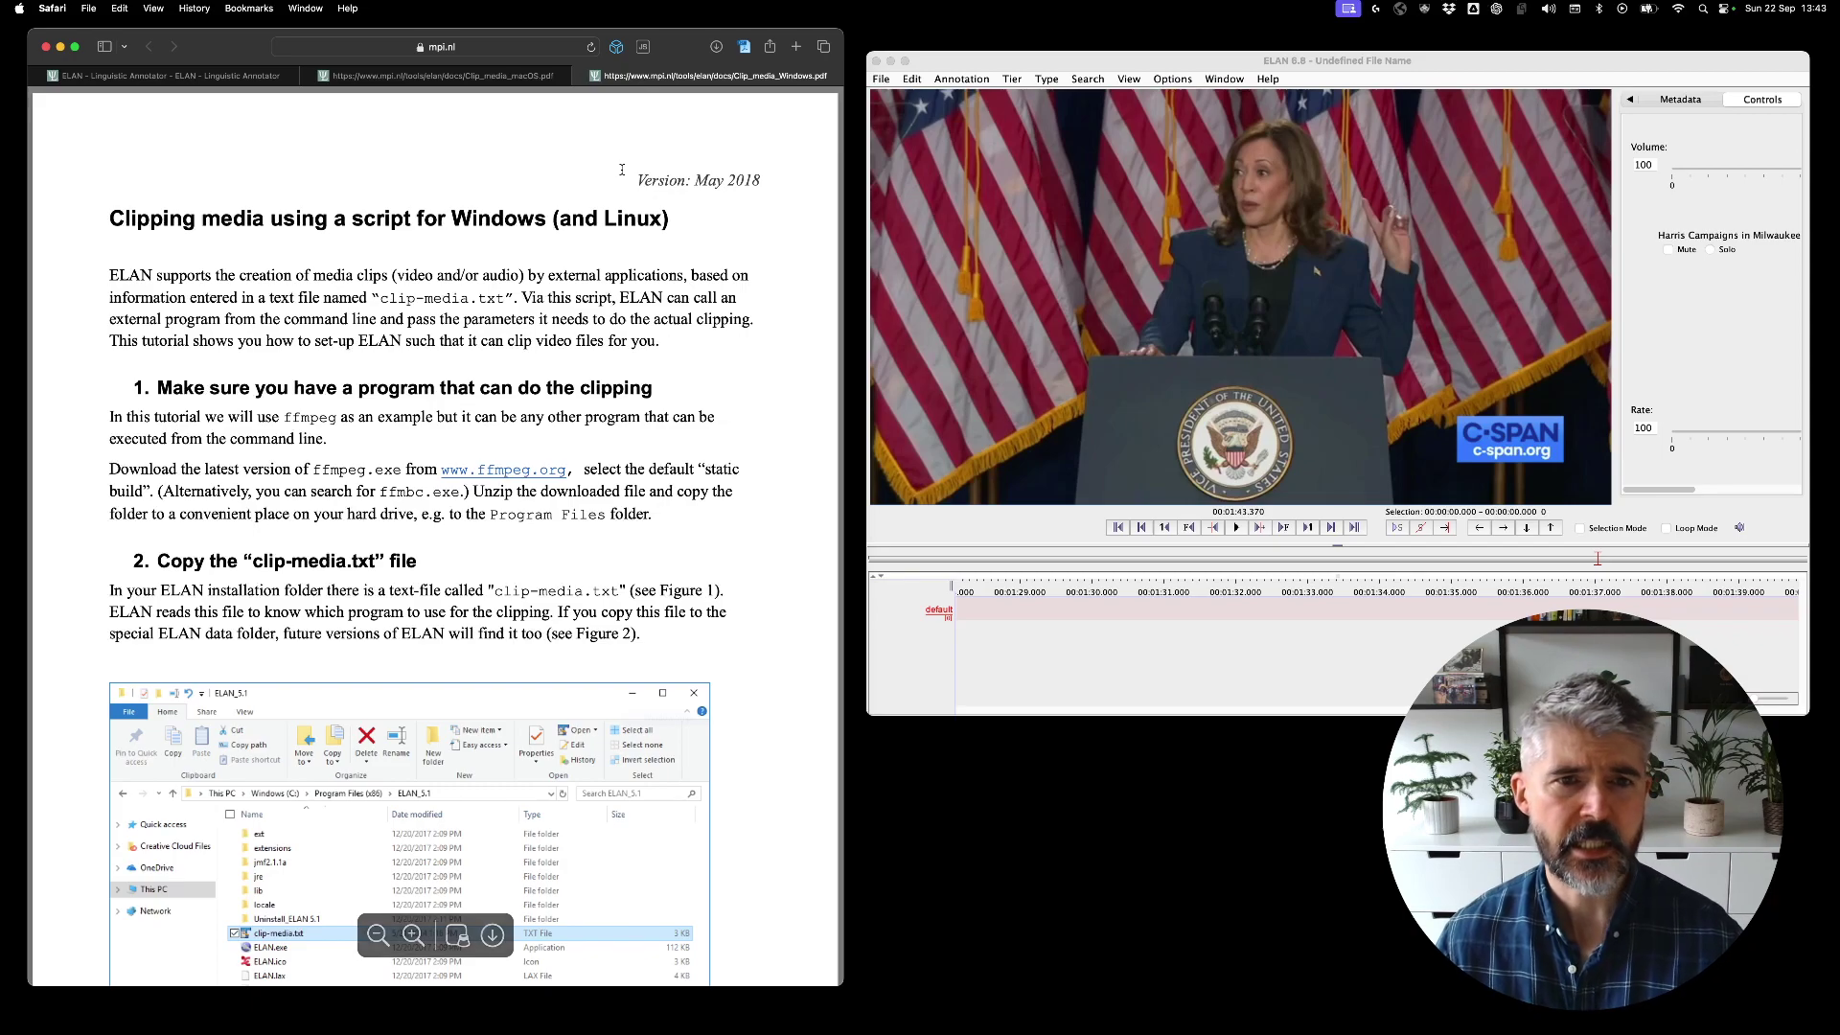
{"action": "left_click", "coordinate": [506, 81]}
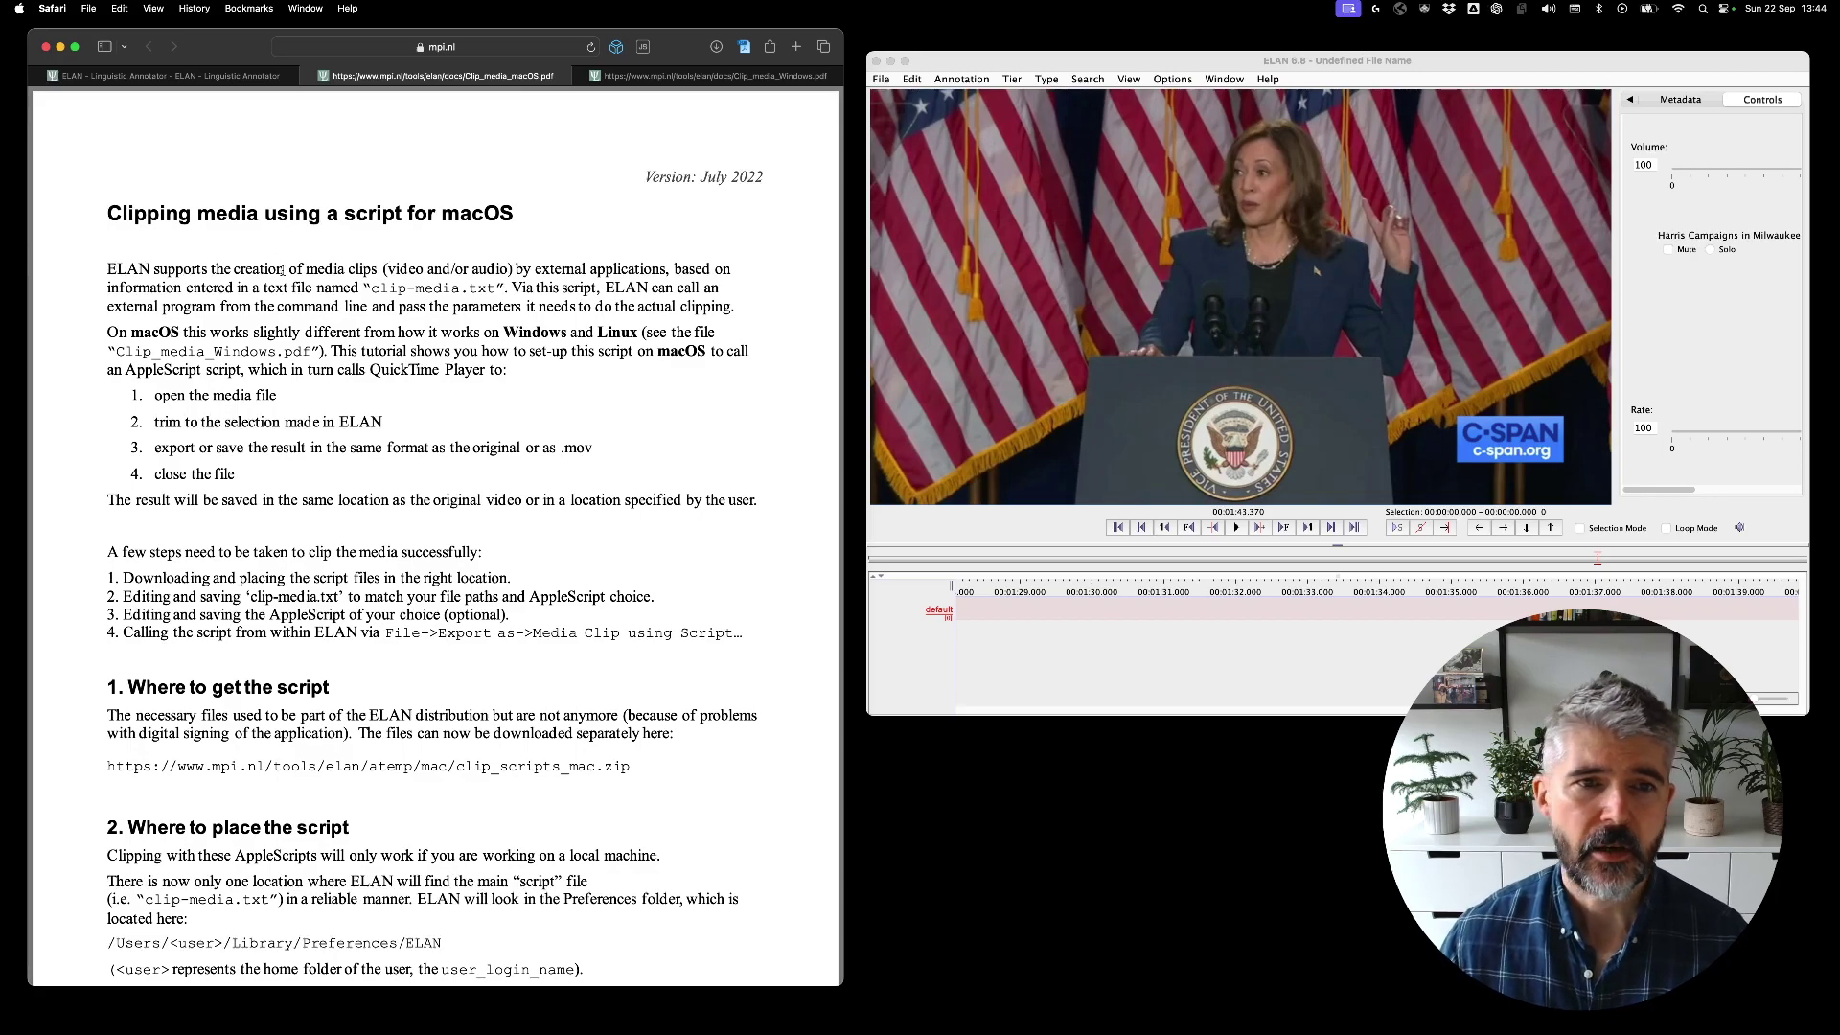
{"action": "scroll", "coordinate": [281, 272], "scroll_direction": "down", "scroll_amount": 1}
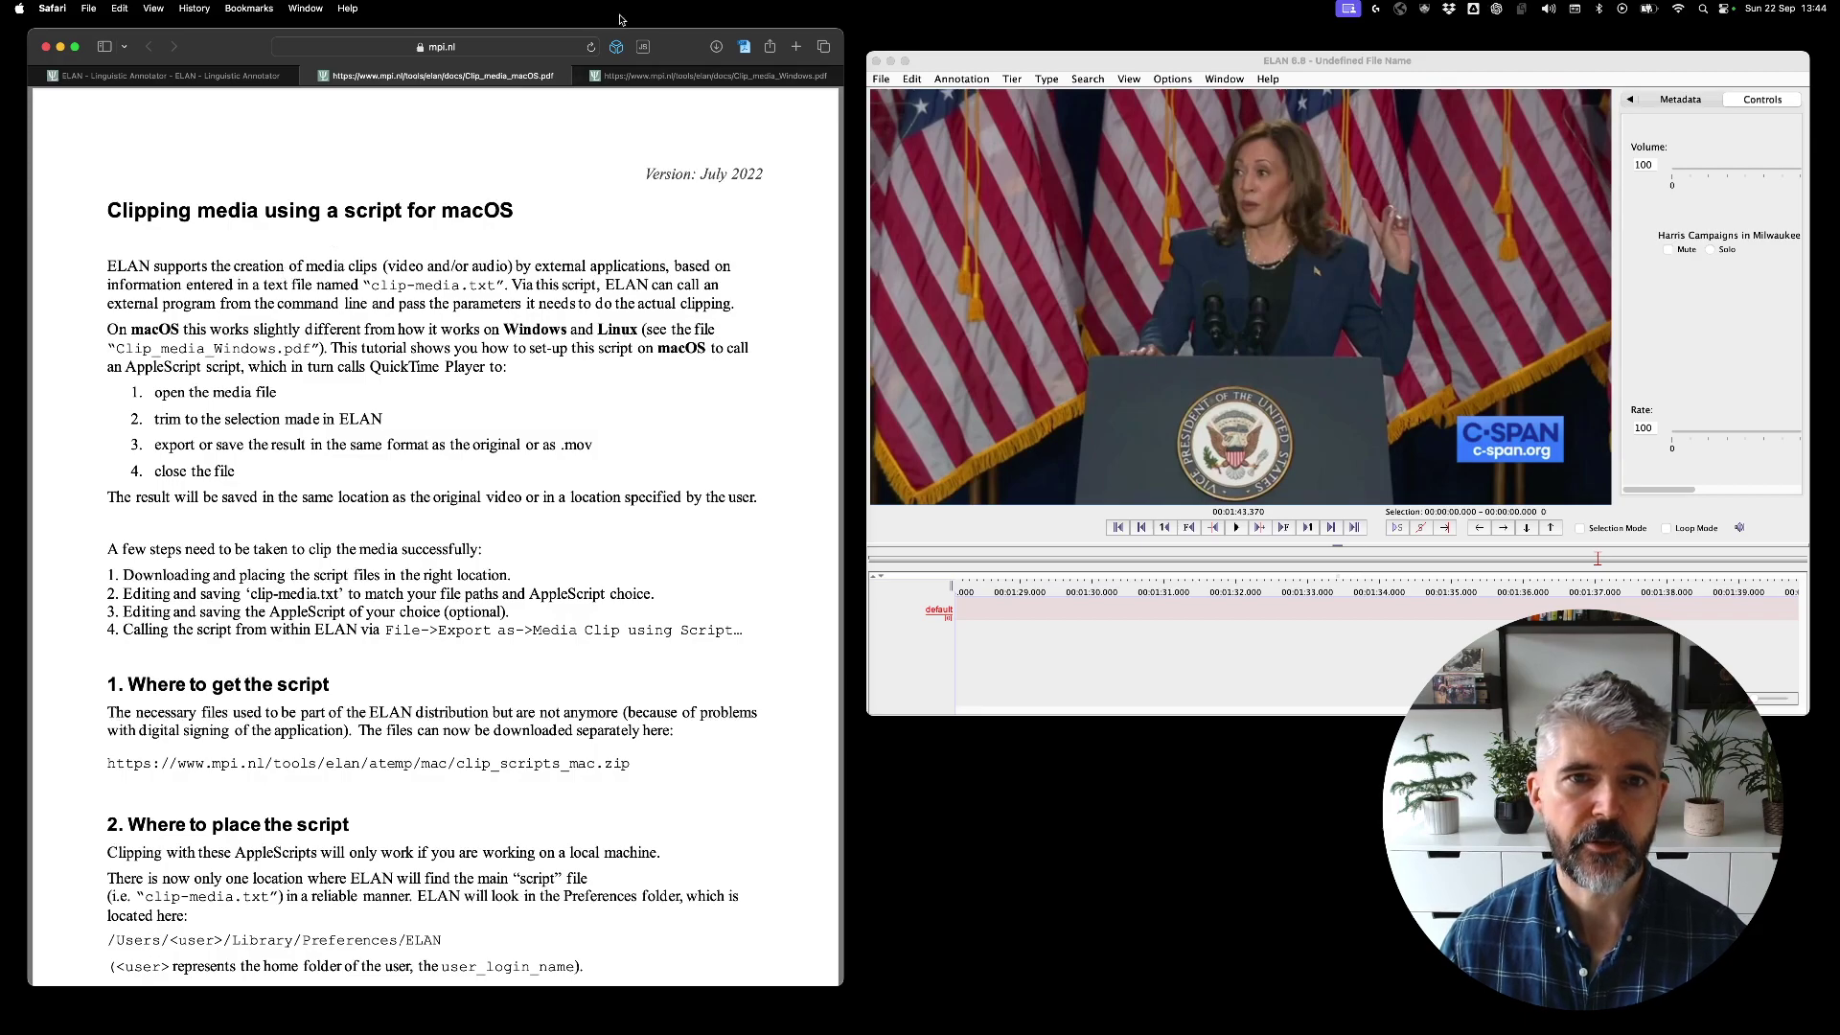
{"action": "left_click", "coordinate": [627, 77]}
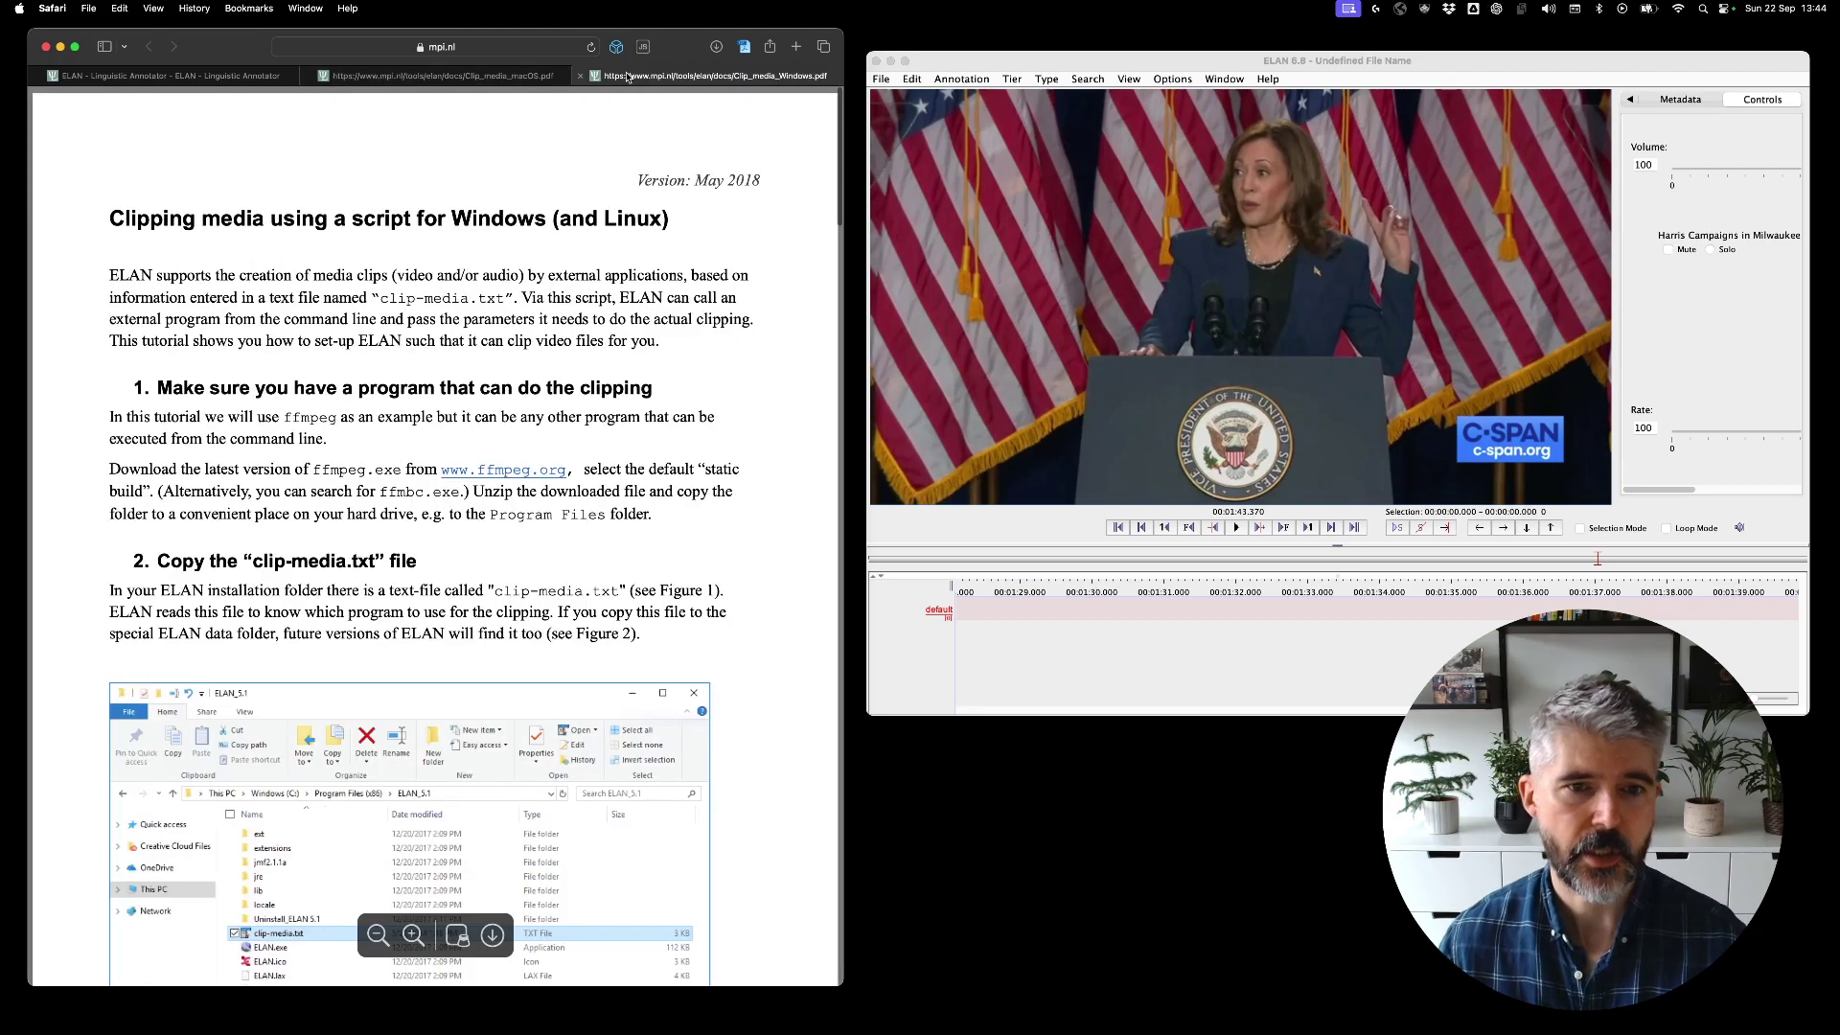
{"action": "left_click", "coordinate": [472, 77]}
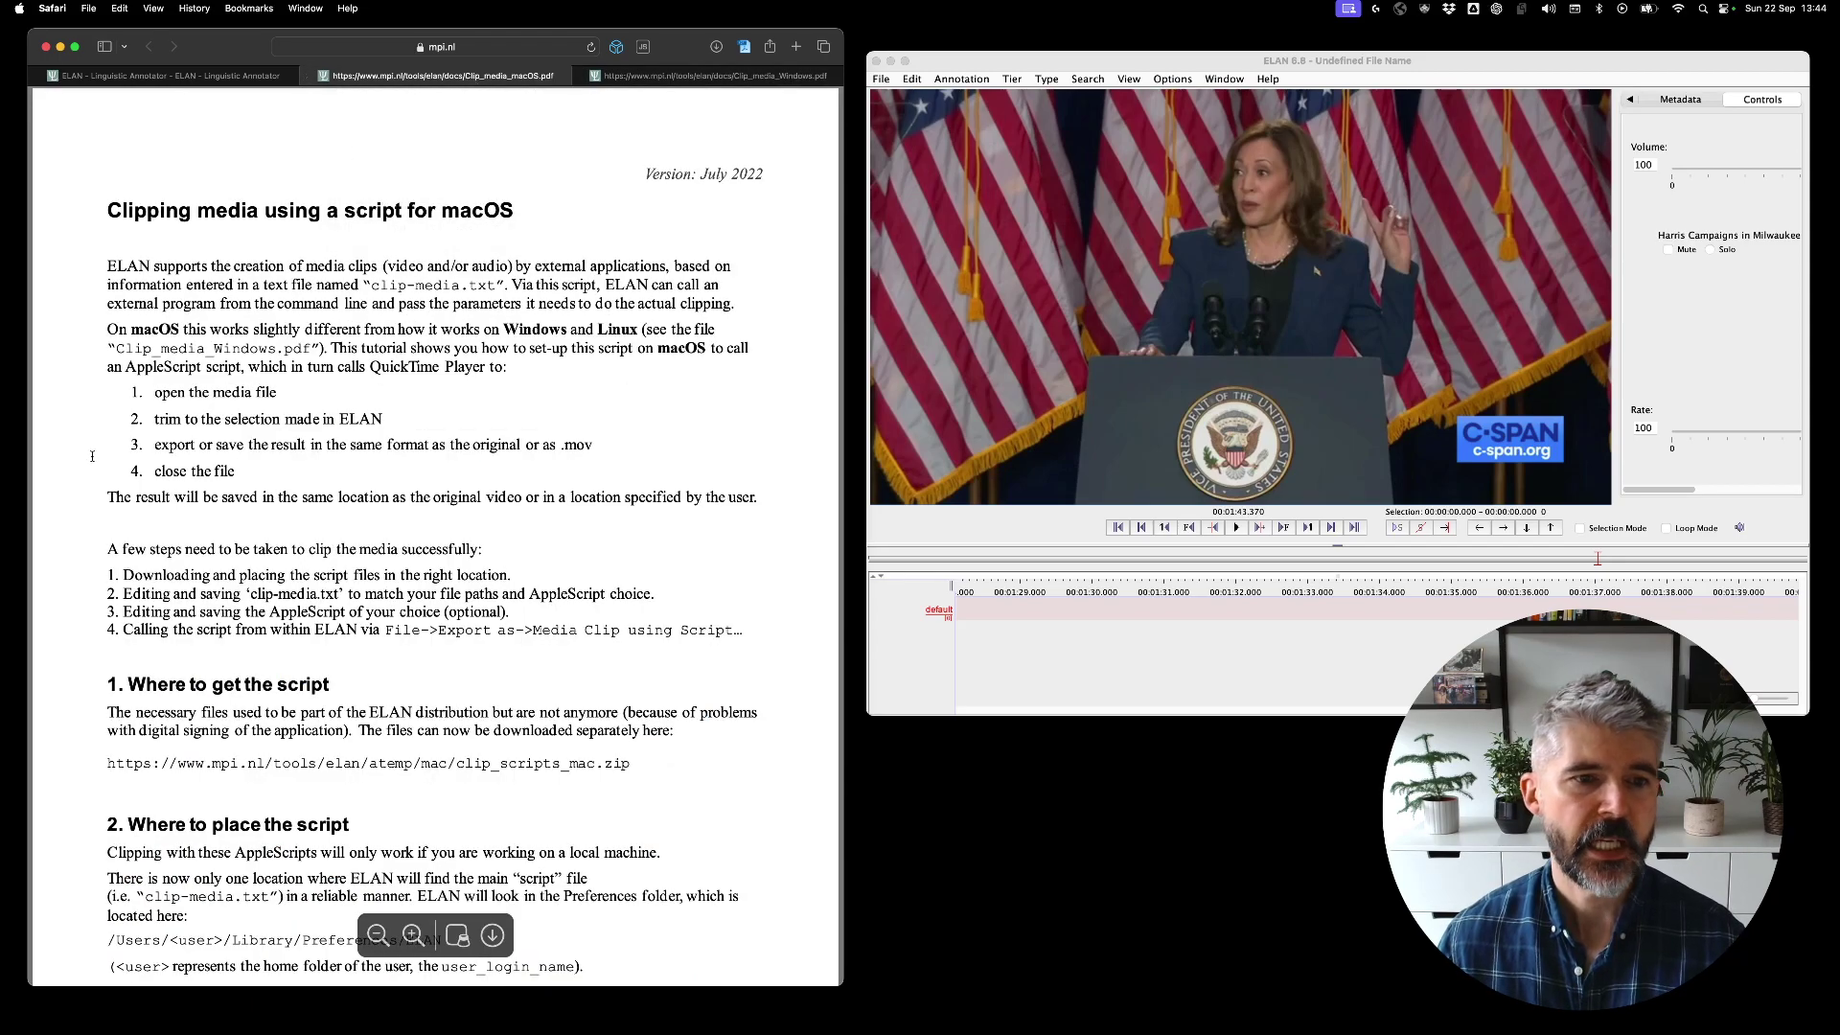
Highlight the clip_scripts_mac.zip download address in the macOS guide and bring the unzipped clip_scripts_10_10 folder up in Finder.
{"action": "scroll", "coordinate": [91, 456], "scroll_direction": "down", "scroll_amount": 5}
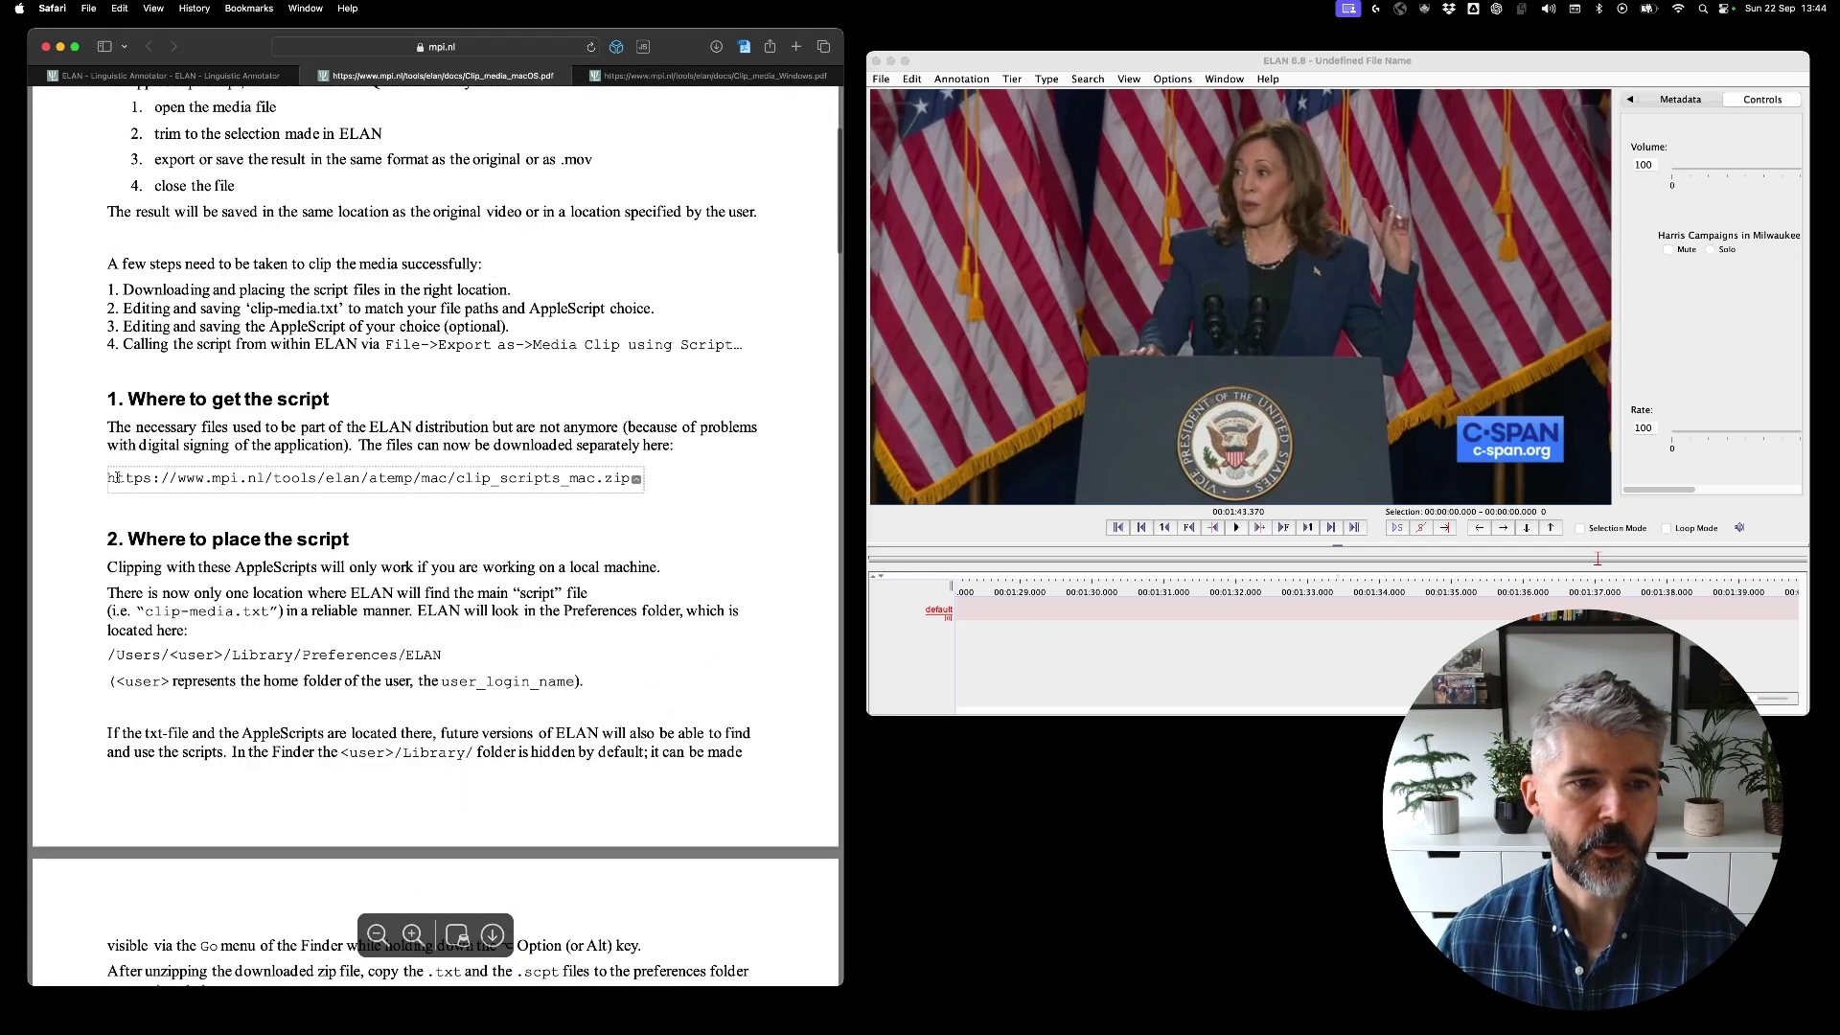
{"action": "left_click_drag", "start_coordinate": [108, 478], "coordinate": [623, 498]}
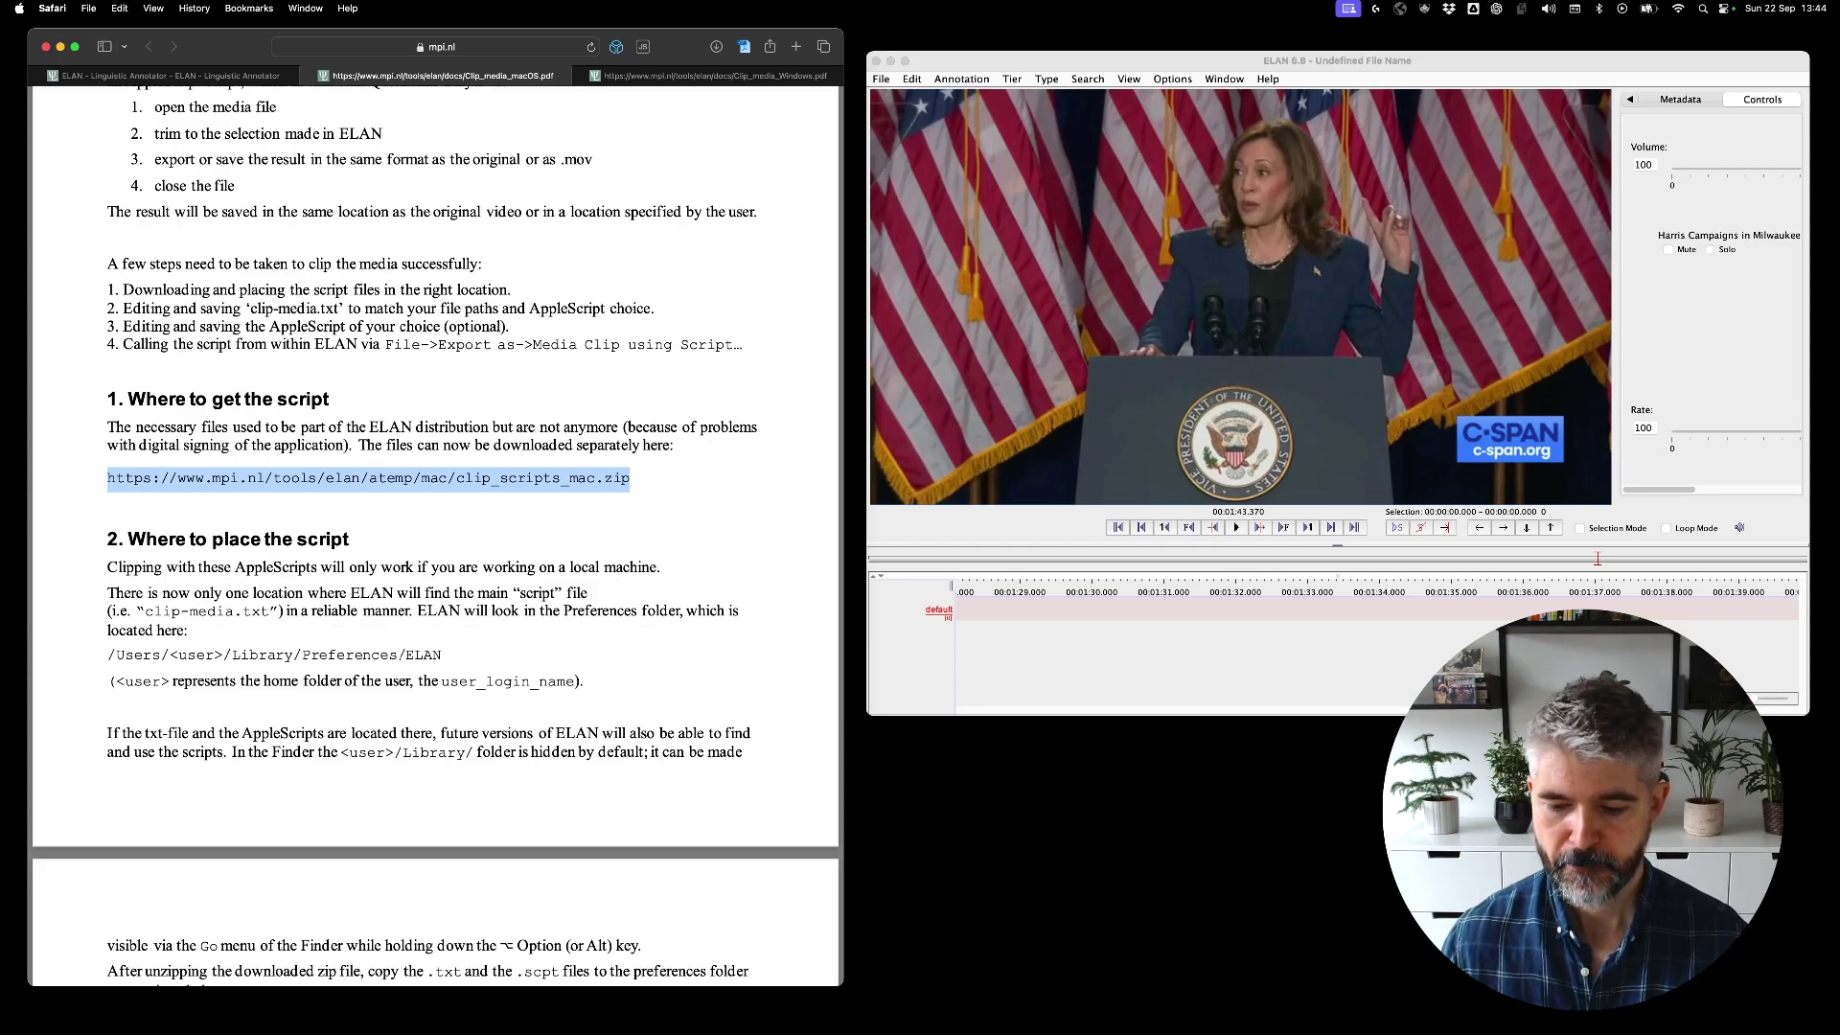
{"action": "key", "text": "super+Tab"}
{"action": "left_click_drag", "start_coordinate": [702, 686], "coordinate": [920, 315]}
{"action": "left_click_drag", "start_coordinate": [842, 470], "coordinate": [757, 385]}
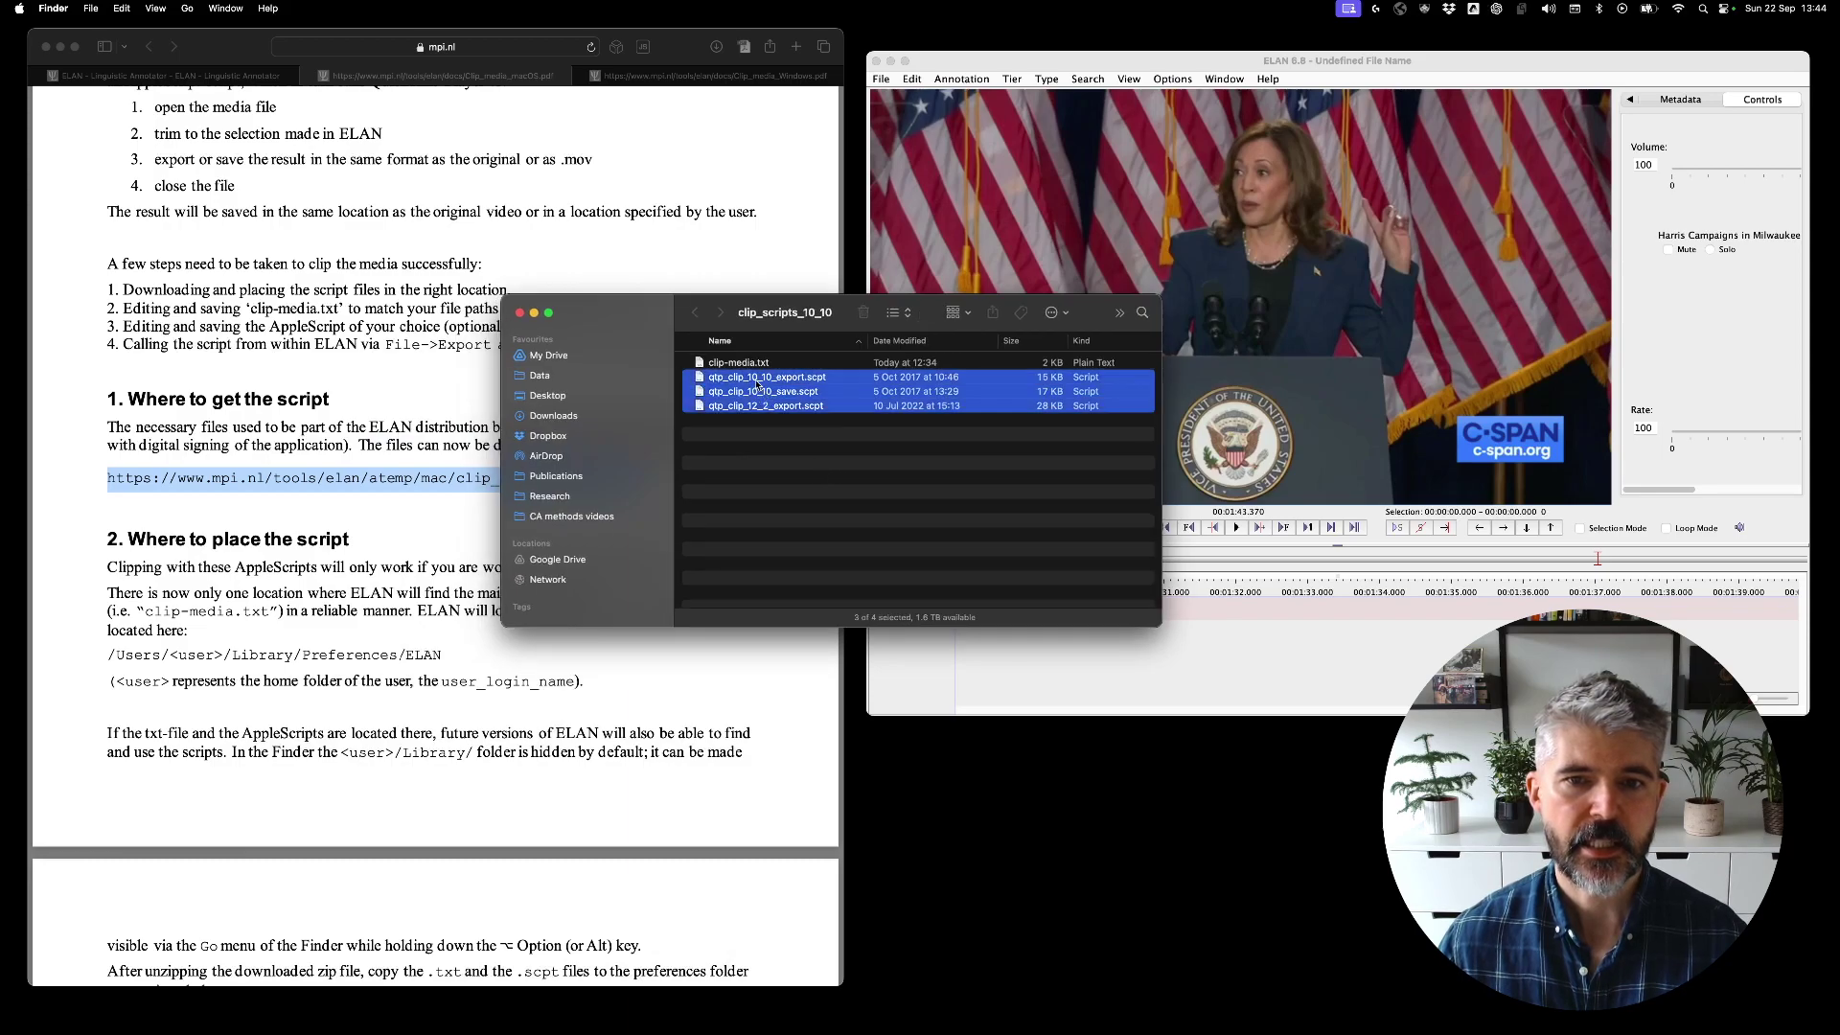
{"action": "key", "text": "super+a"}
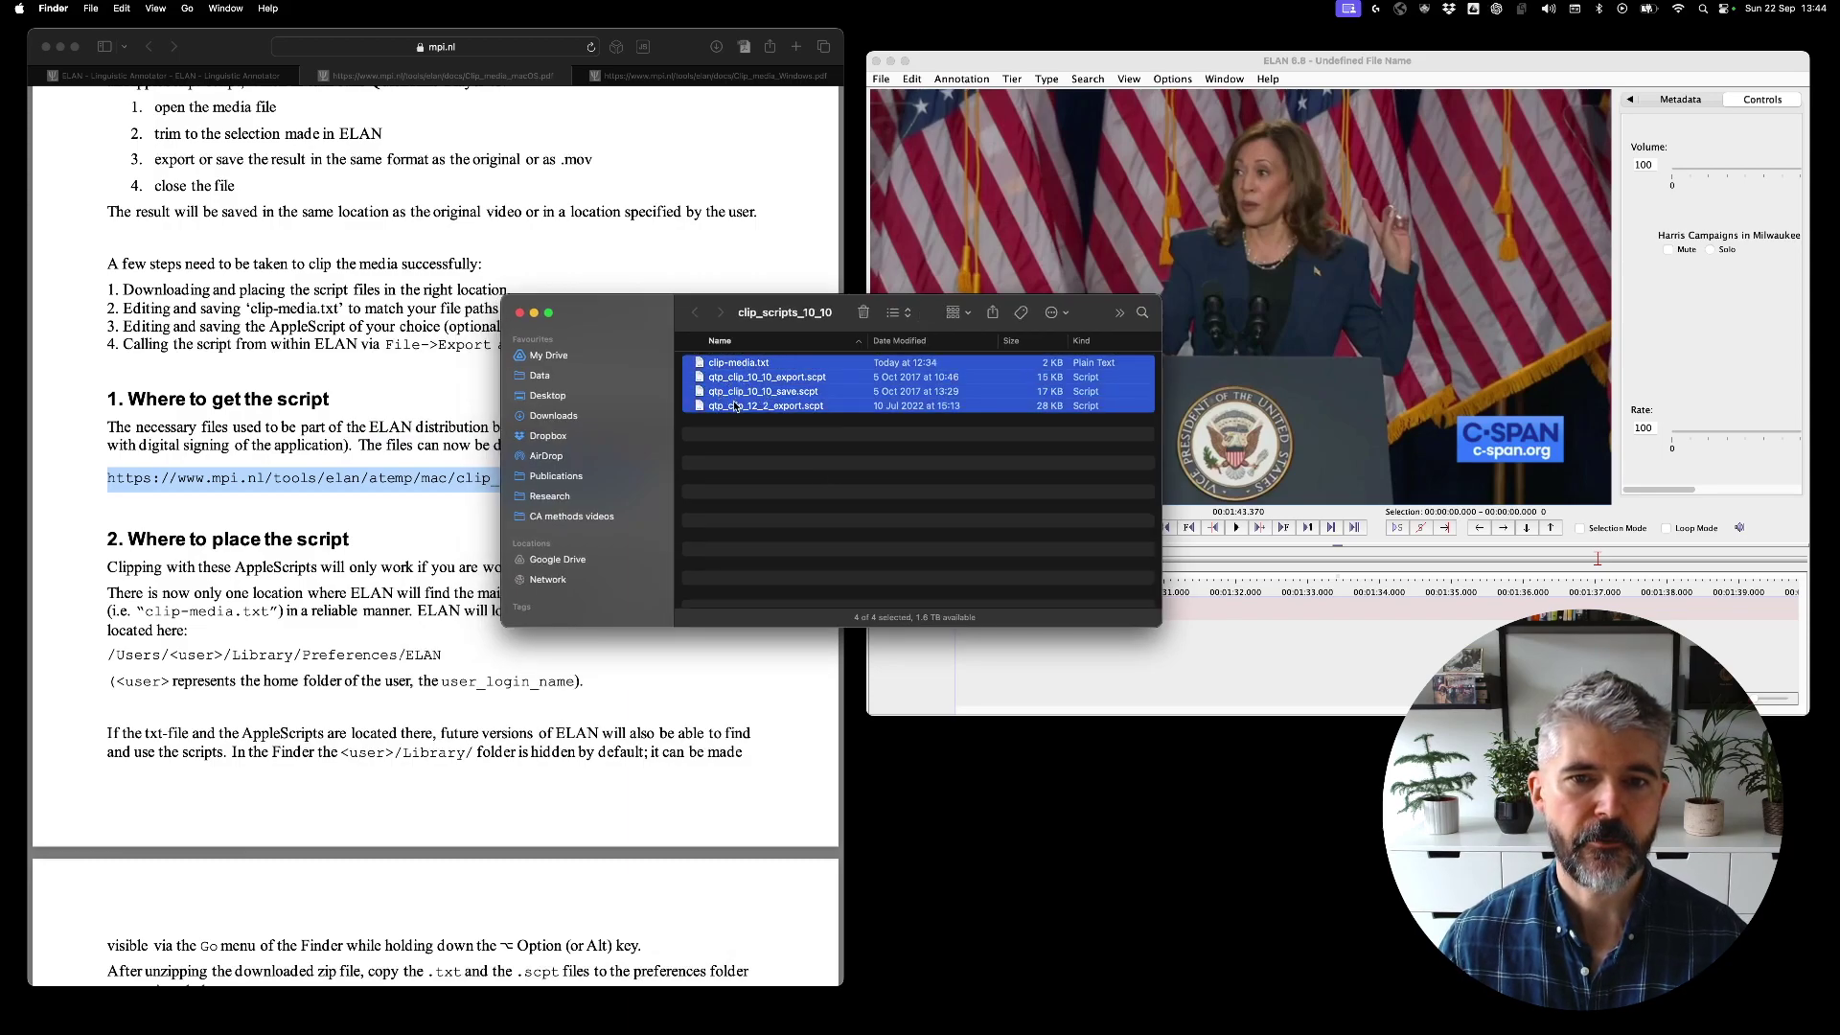
{"action": "left_click", "coordinate": [740, 442]}
{"action": "left_click_drag", "start_coordinate": [843, 321], "coordinate": [1302, 669]}
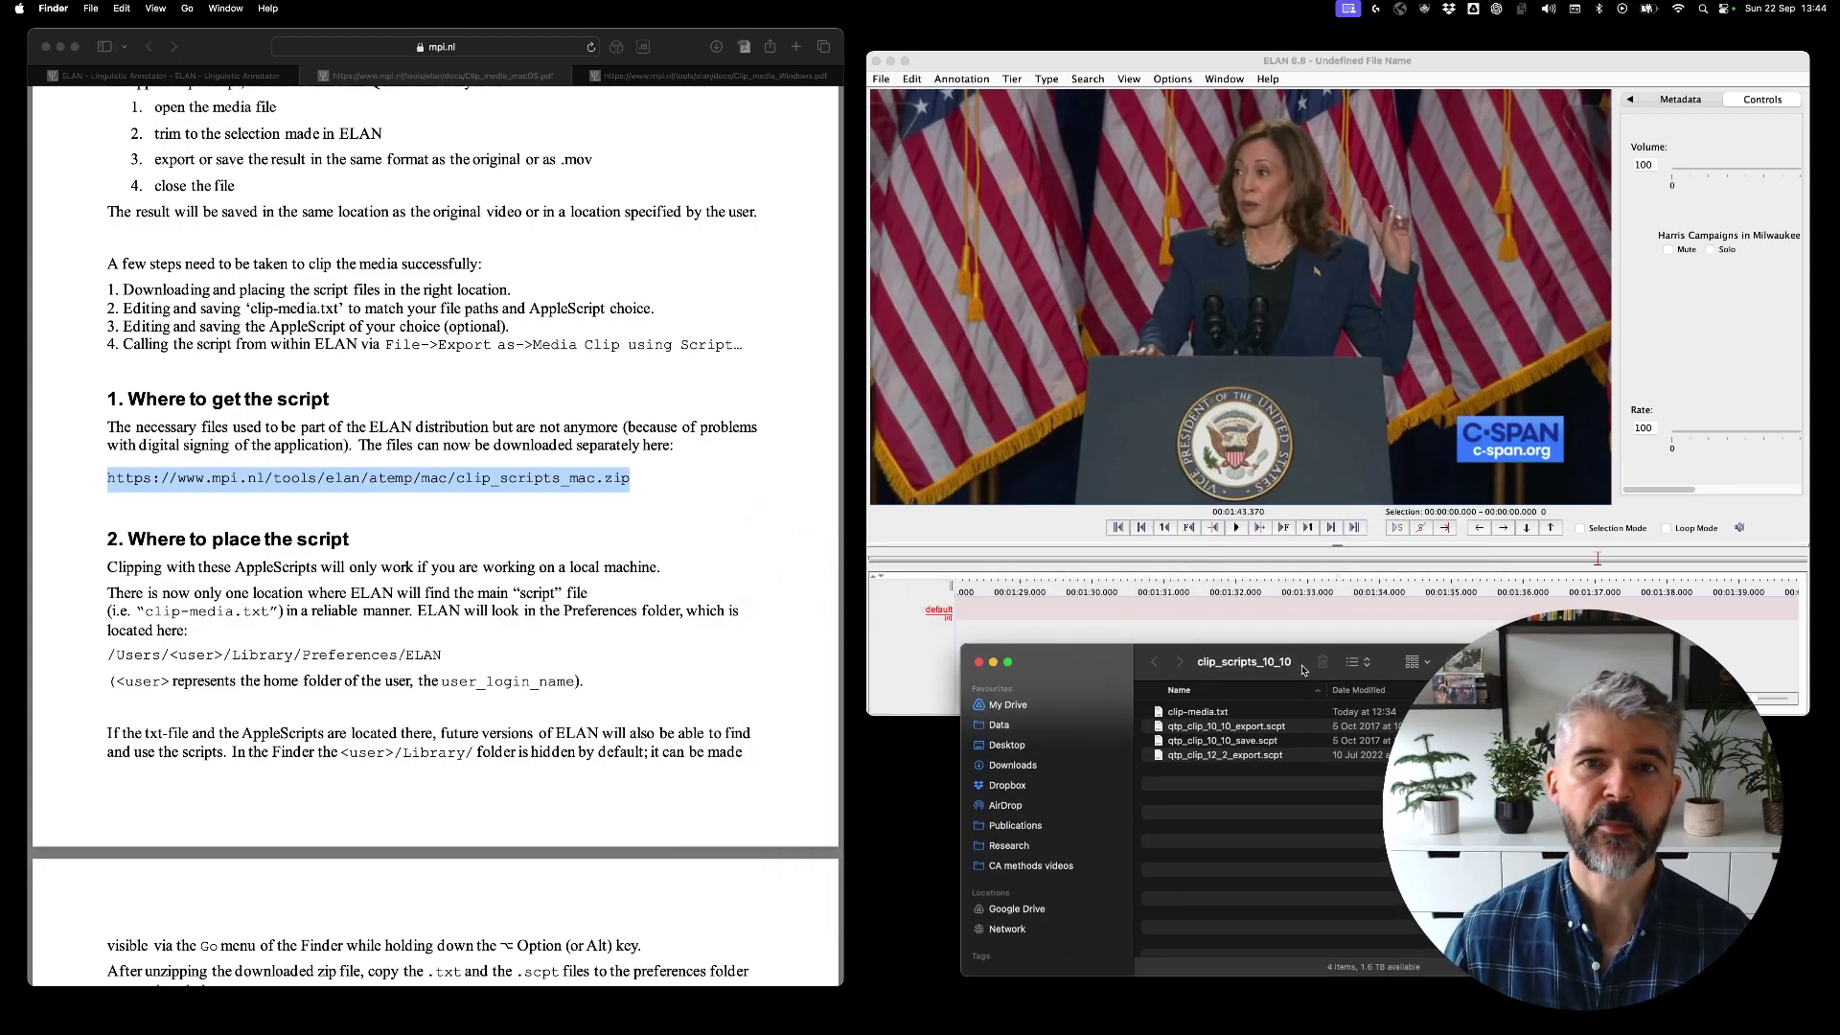
Read the guide's section on where to place the script, highlighting the notes on revealing the hidden user Library folder.
{"action": "left_click", "coordinate": [575, 642]}
{"action": "scroll", "coordinate": [578, 640], "scroll_direction": "down", "scroll_amount": 4}
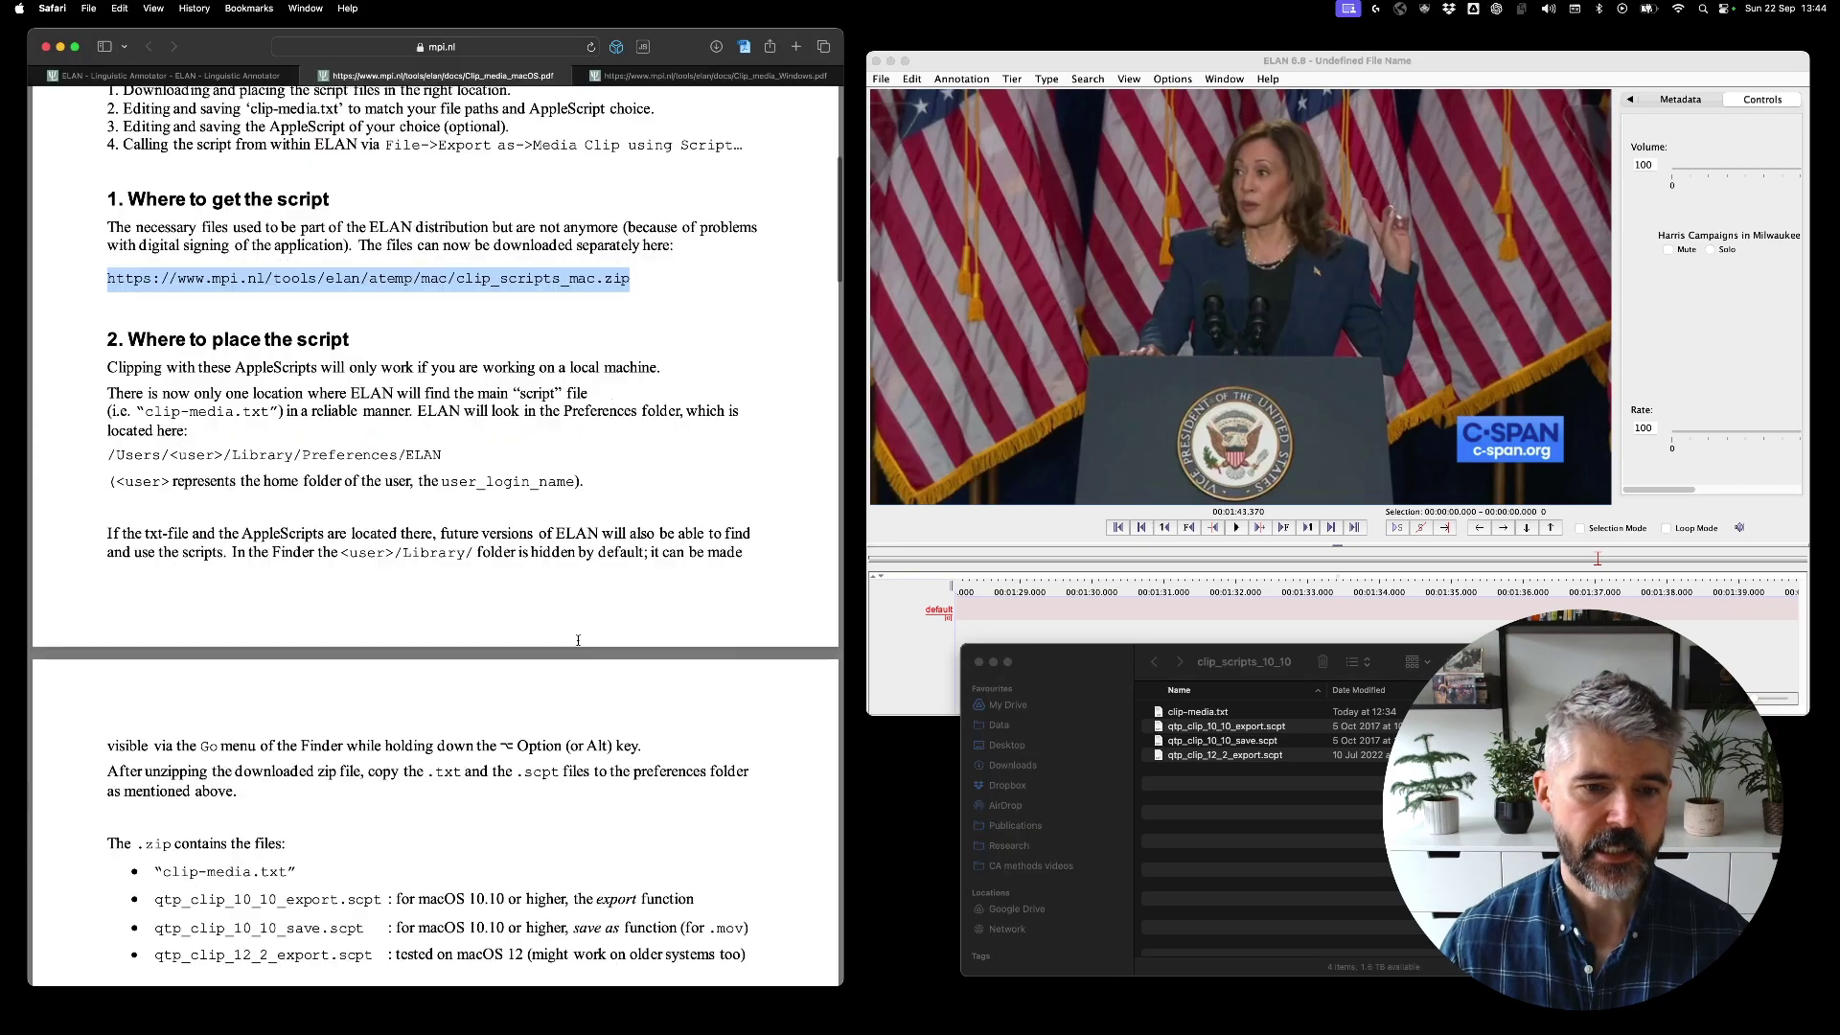
{"action": "left_click_drag", "start_coordinate": [235, 553], "coordinate": [648, 551]}
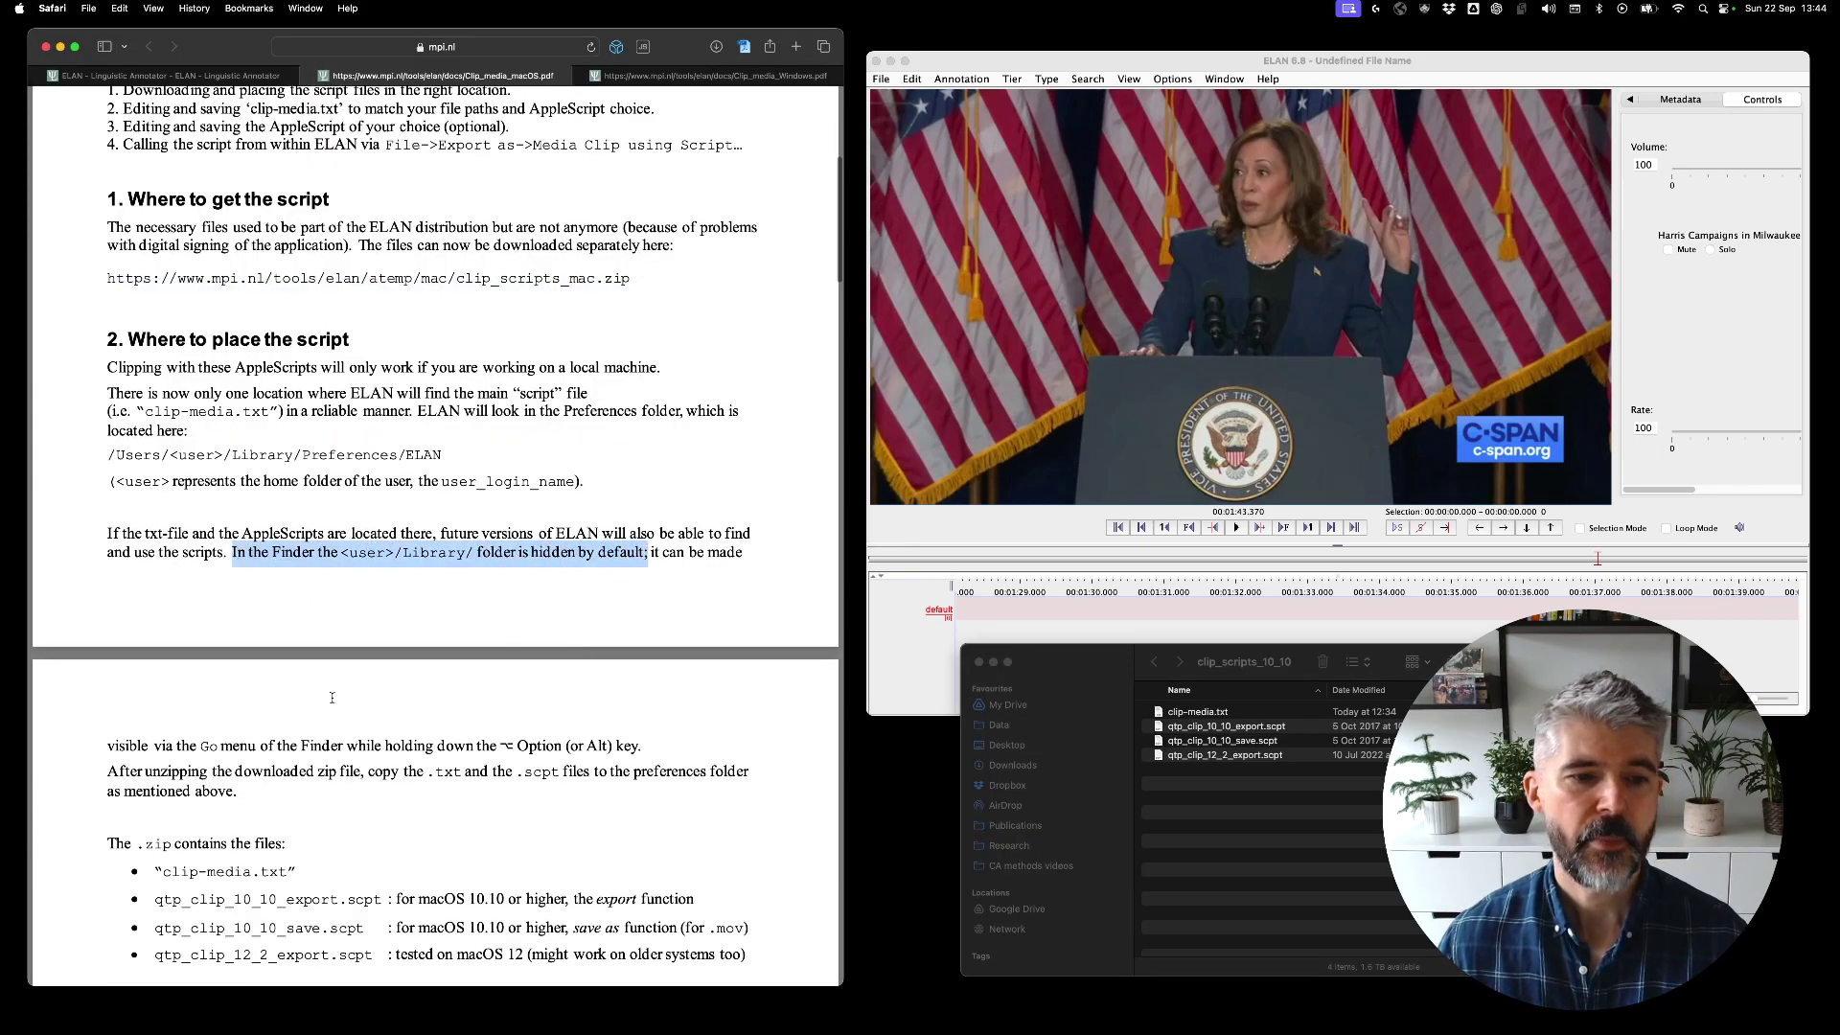
{"action": "left_click_drag", "start_coordinate": [204, 743], "coordinate": [648, 746]}
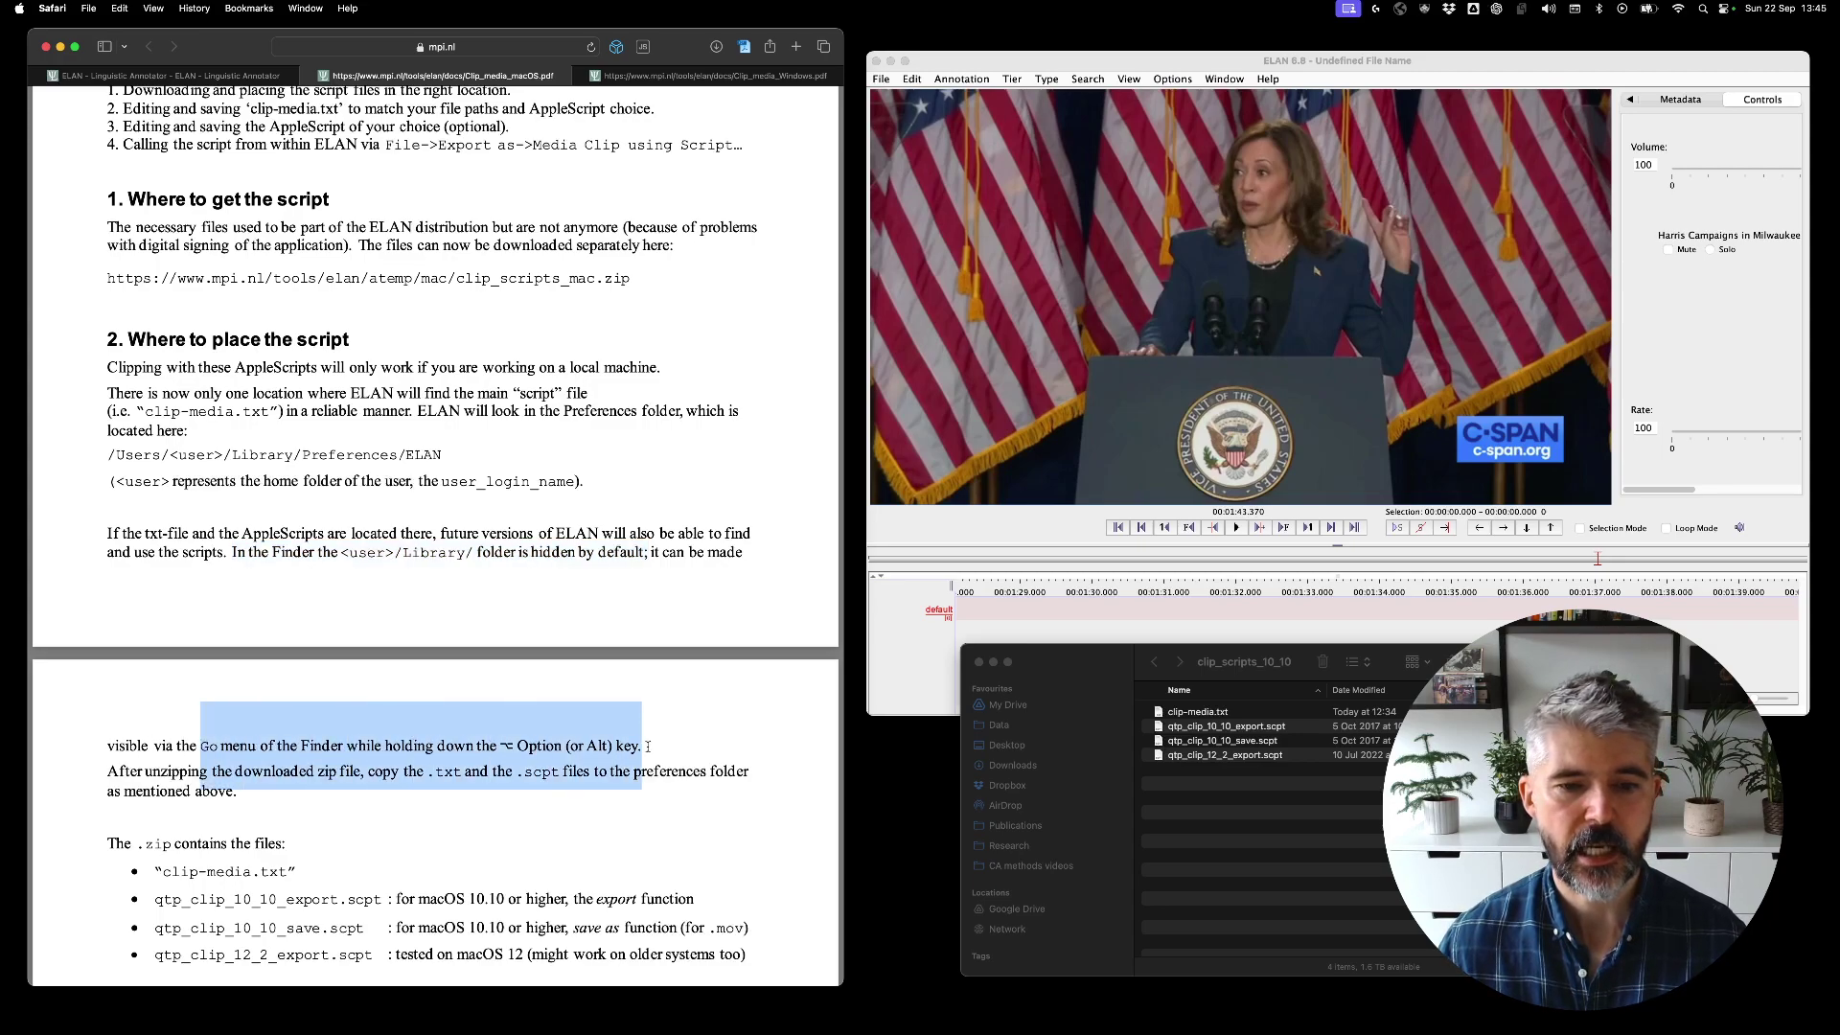
Switch to Finder and open the hidden user Library folder.
{"action": "left_click", "coordinate": [1300, 832]}
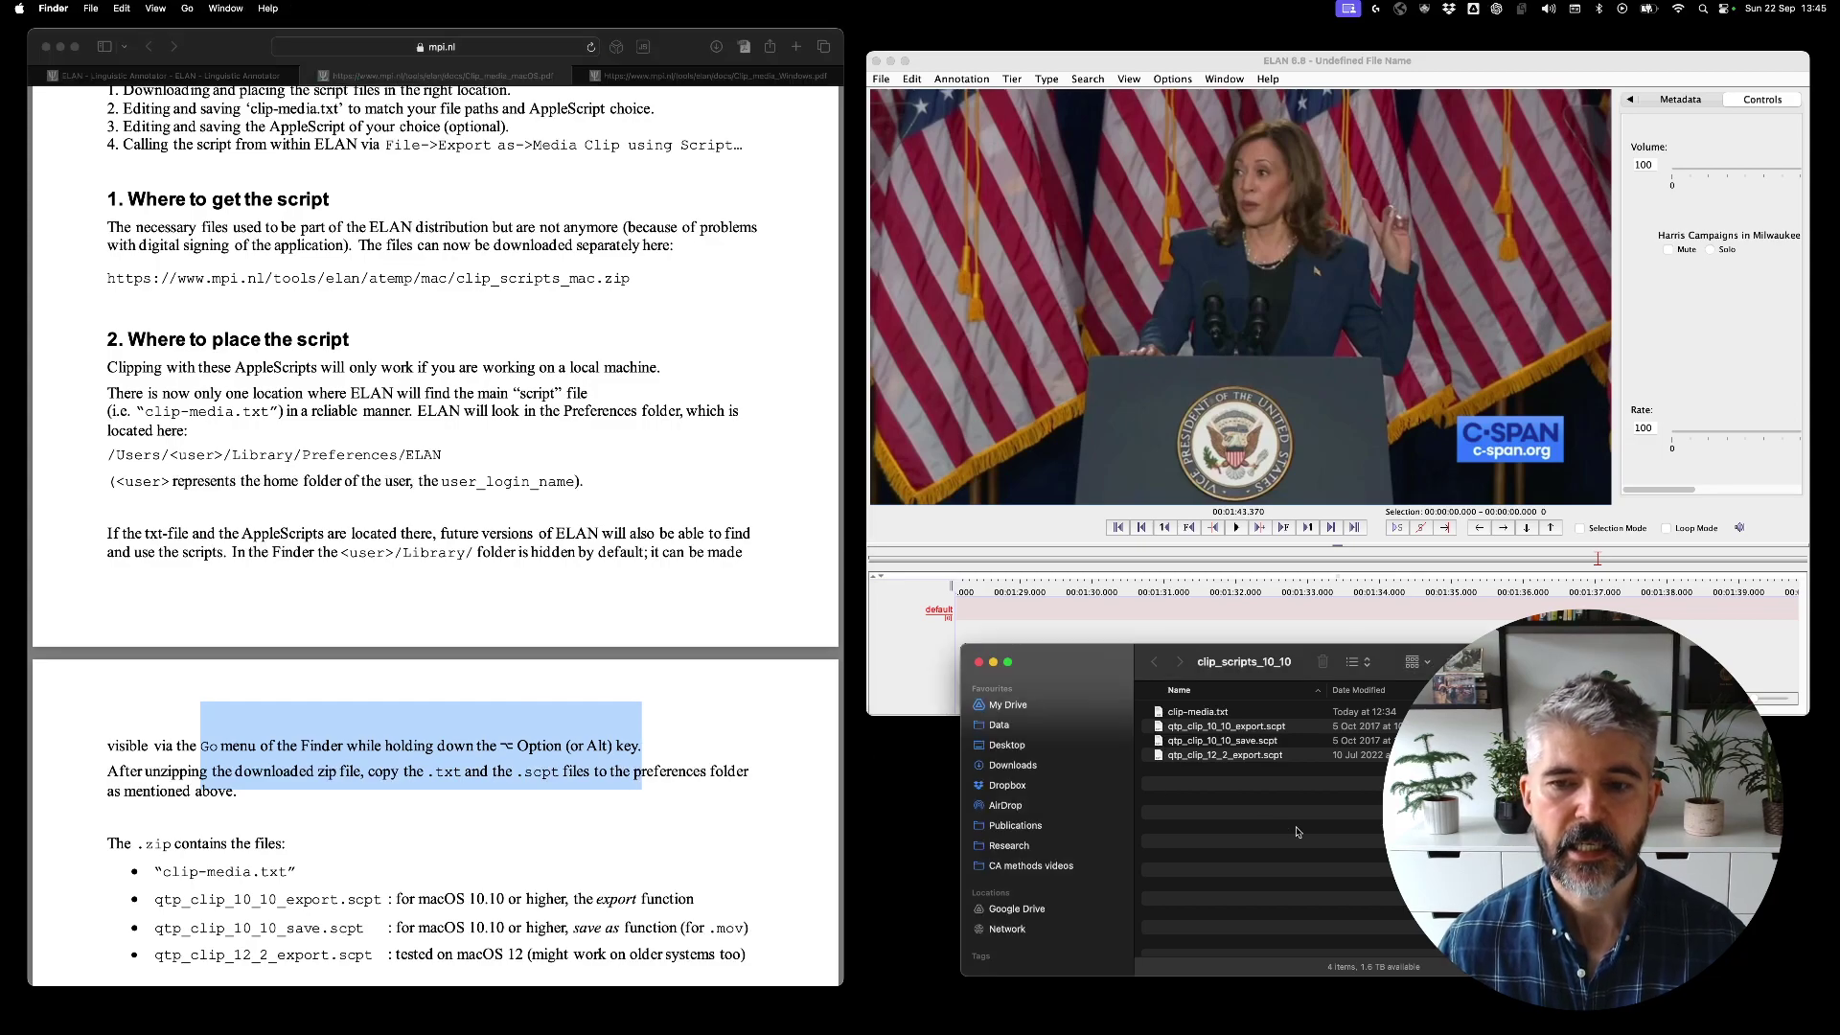
{"action": "left_click", "coordinate": [187, 7]}
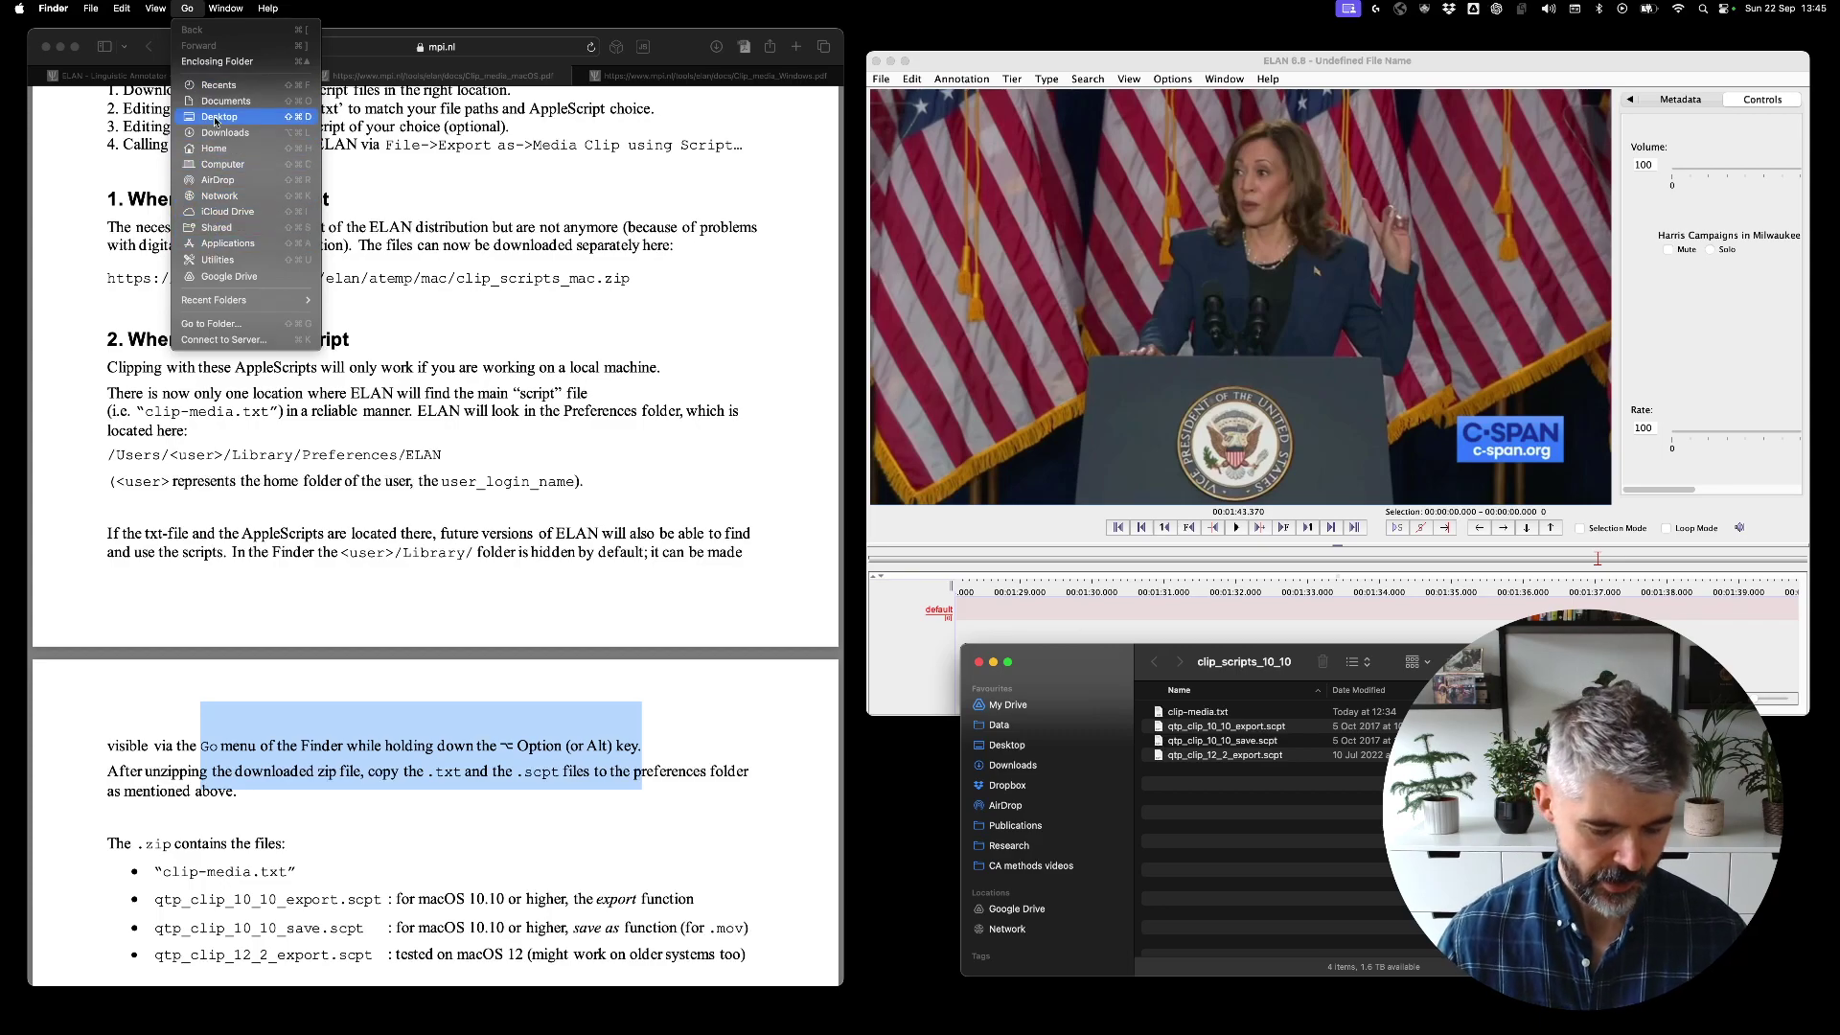
{"action": "key", "text": "alt"}
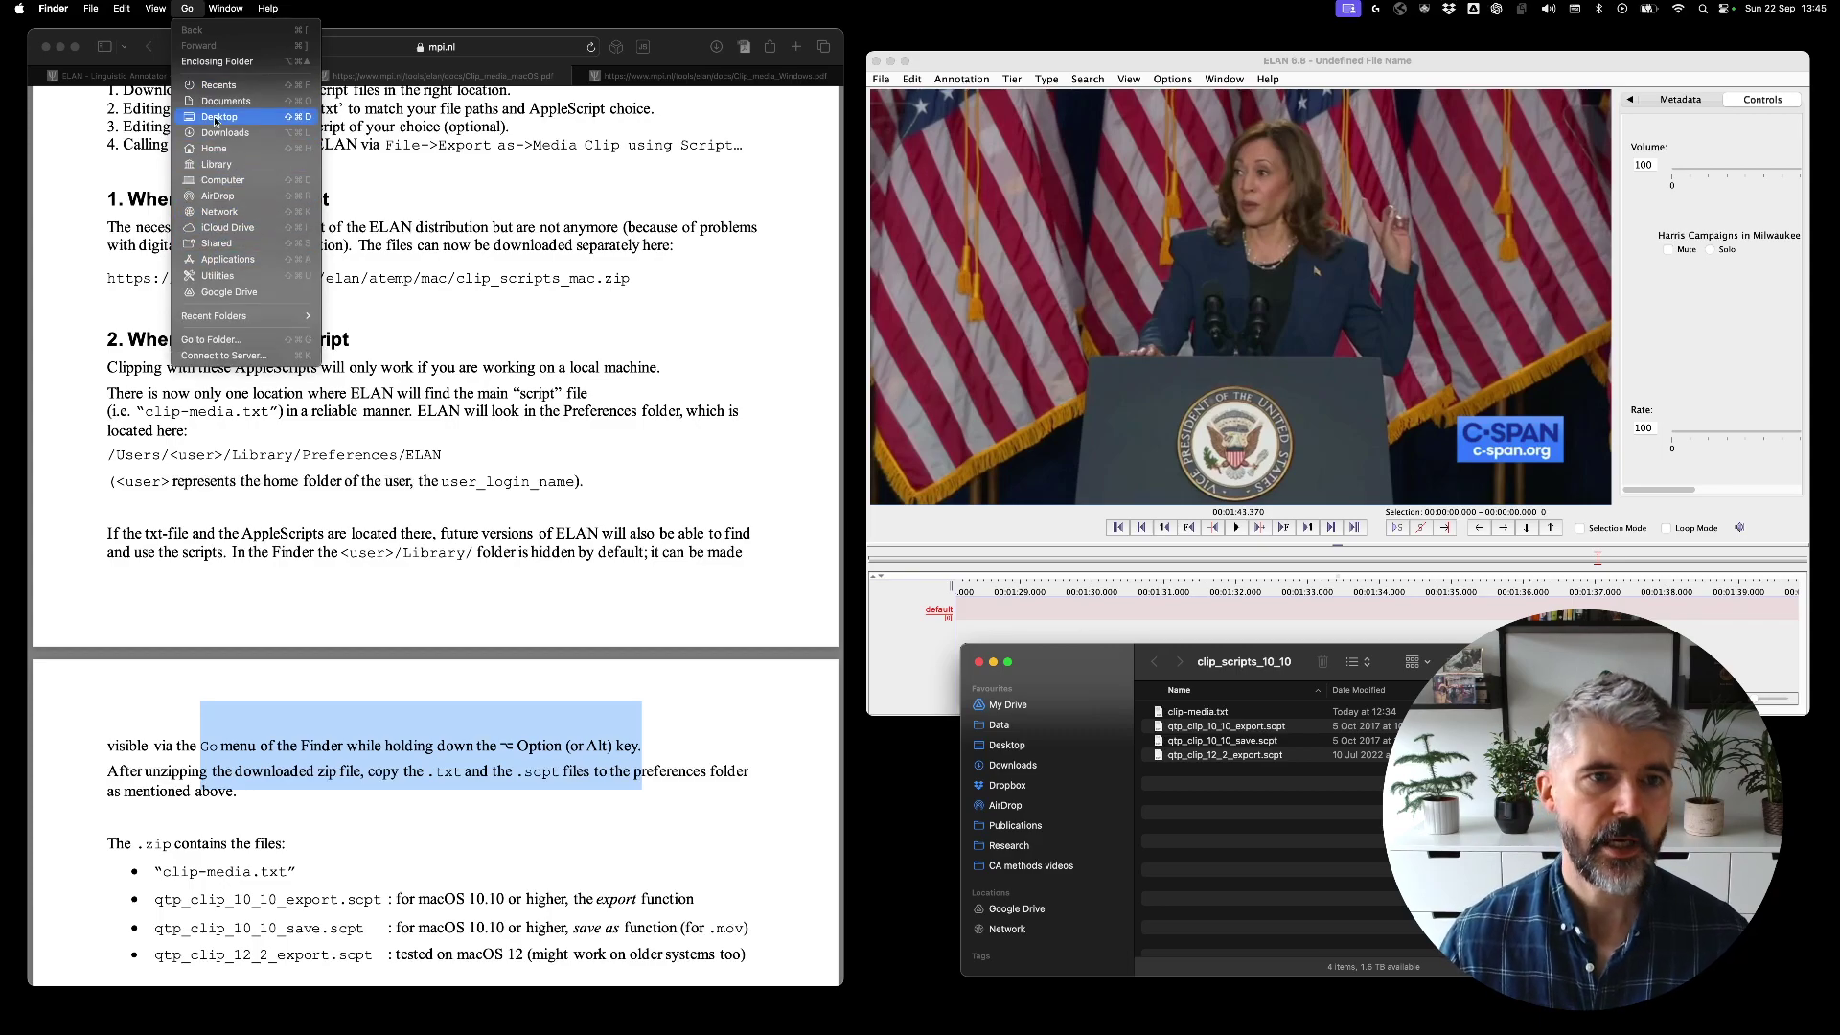
{"action": "left_click", "coordinate": [218, 164]}
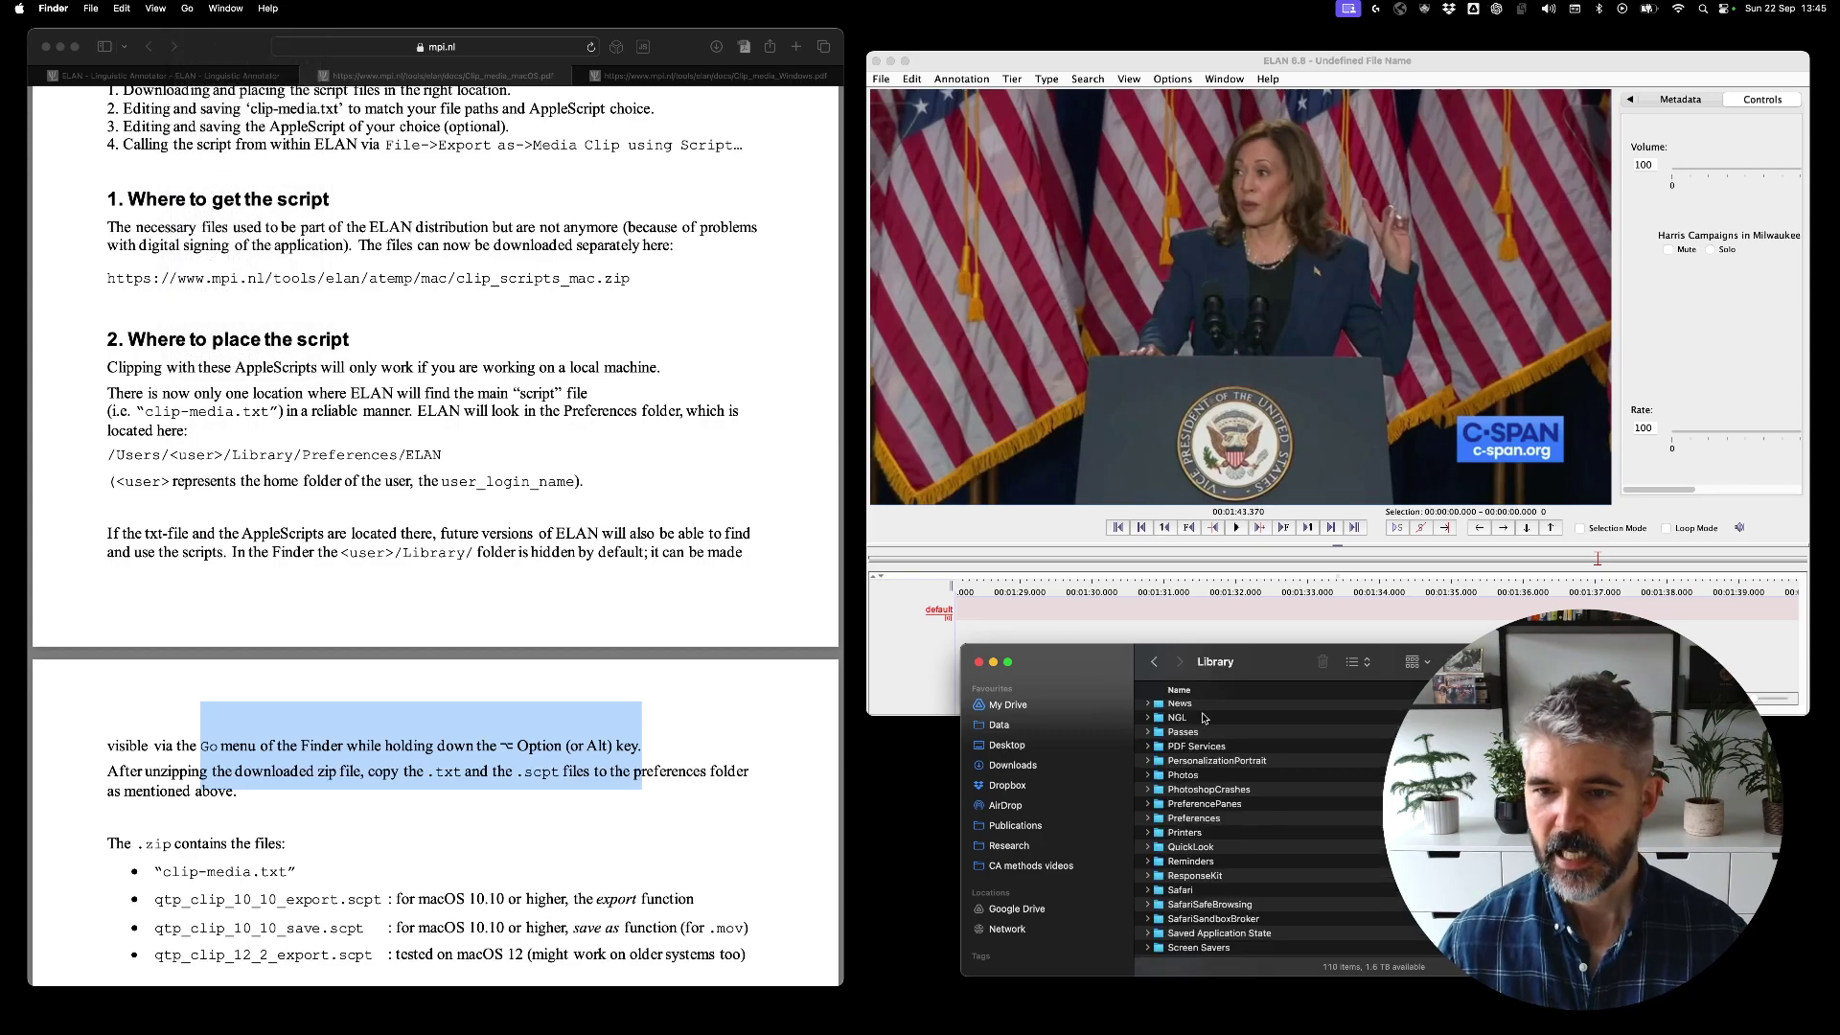
Open the ELAN folder inside the Library's Preferences folder.
{"action": "left_click_drag", "start_coordinate": [1301, 670], "coordinate": [1299, 650]}
{"action": "scroll", "coordinate": [1365, 731], "scroll_direction": "up", "scroll_amount": 5}
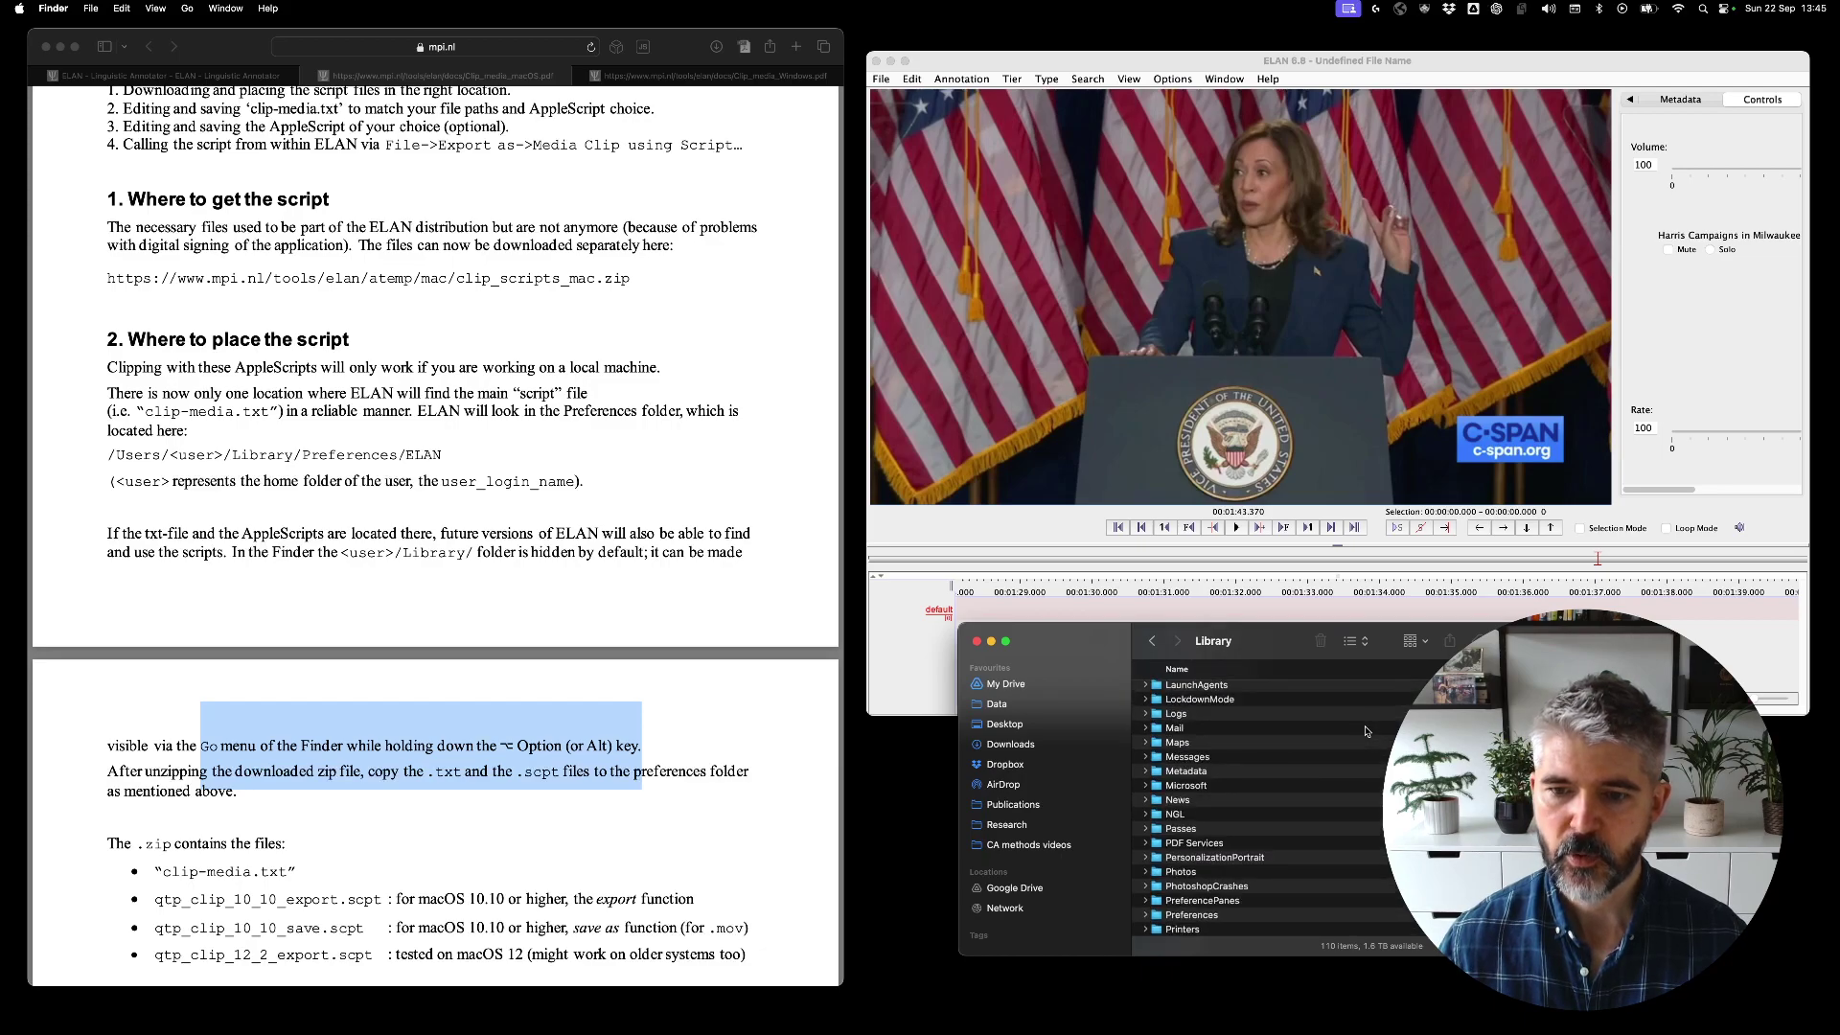
{"action": "left_click", "coordinate": [1180, 915]}
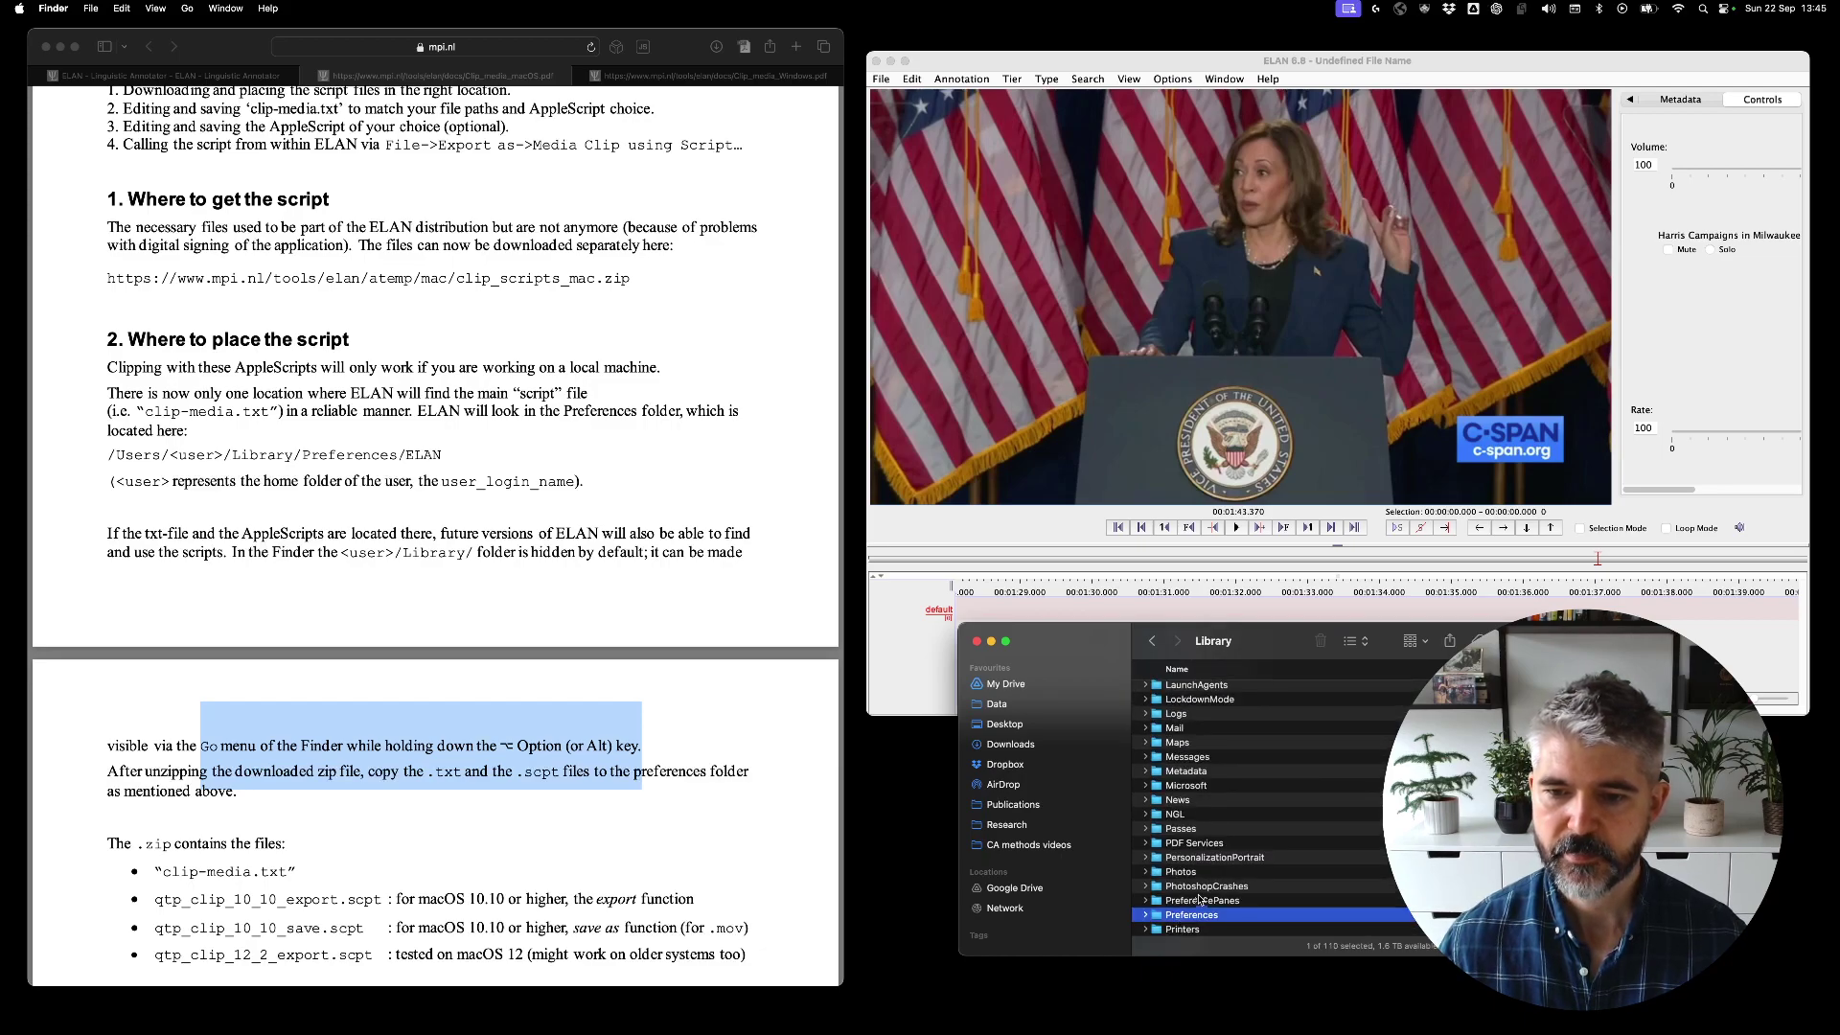
{"action": "scroll", "coordinate": [1200, 899], "scroll_direction": "down", "scroll_amount": 3}
{"action": "double_click", "coordinate": [1202, 830]}
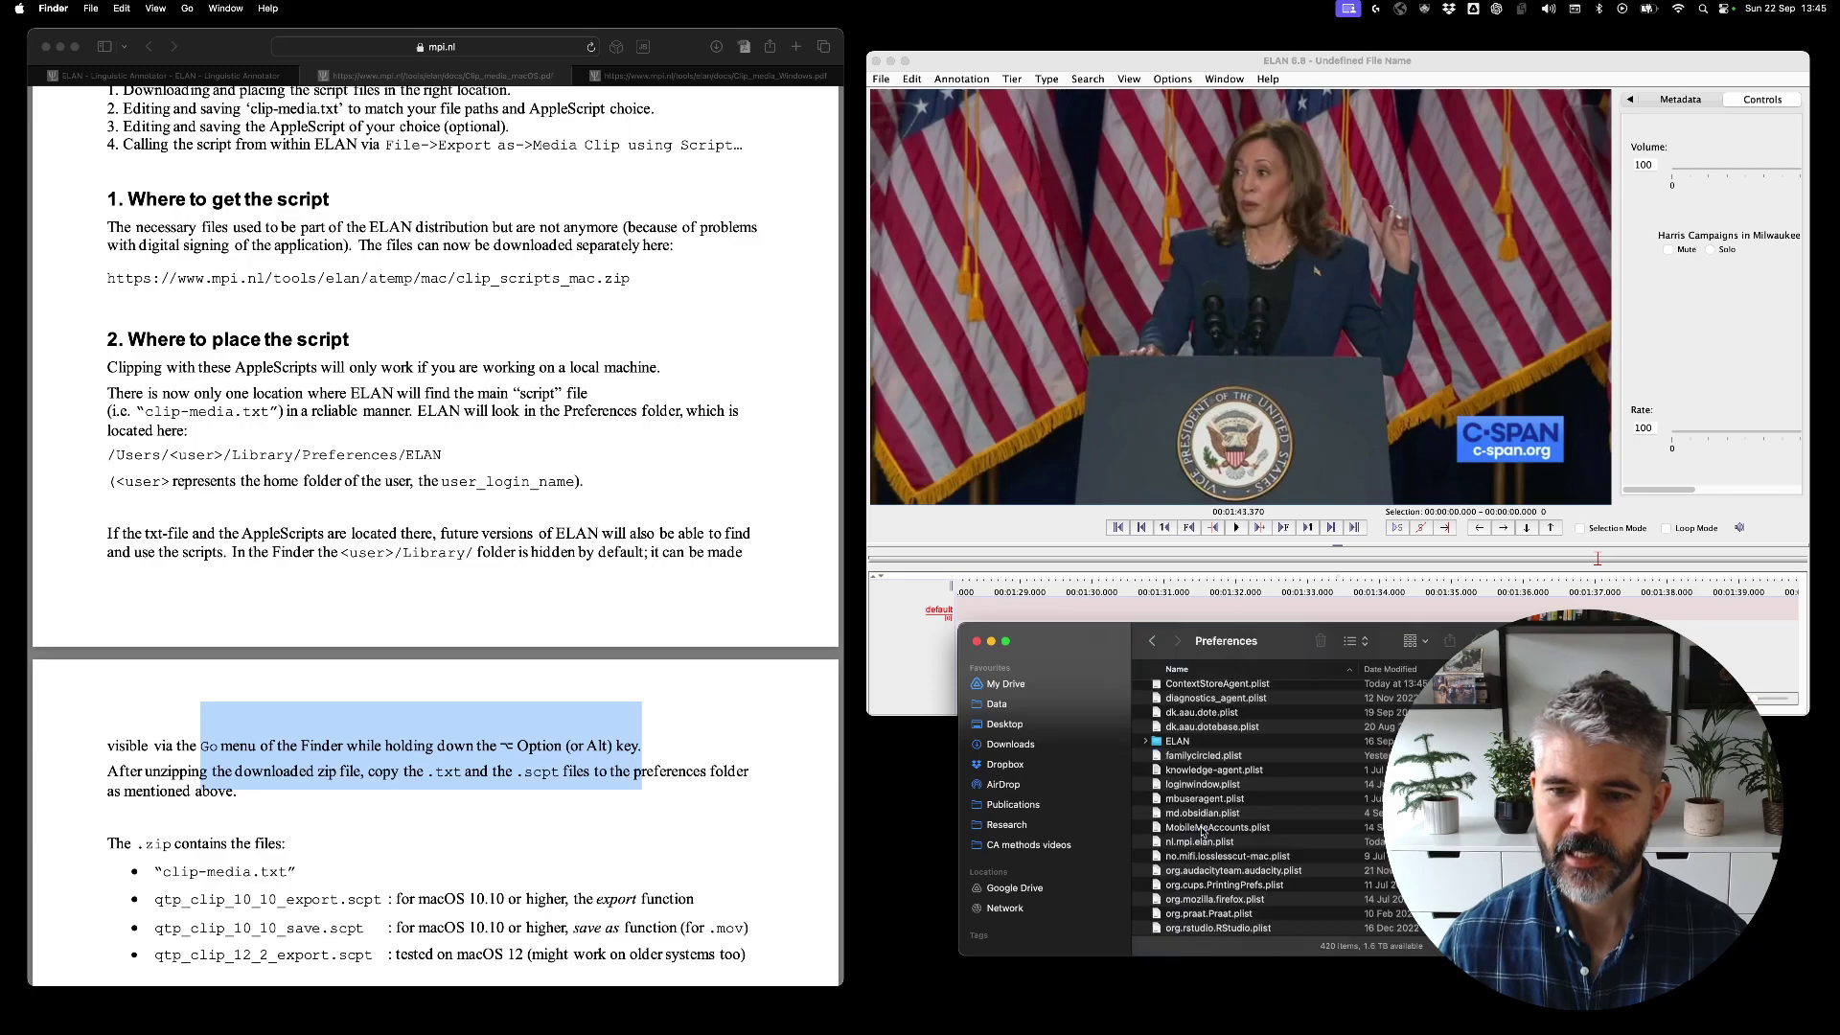
{"action": "left_click", "coordinate": [1186, 745]}
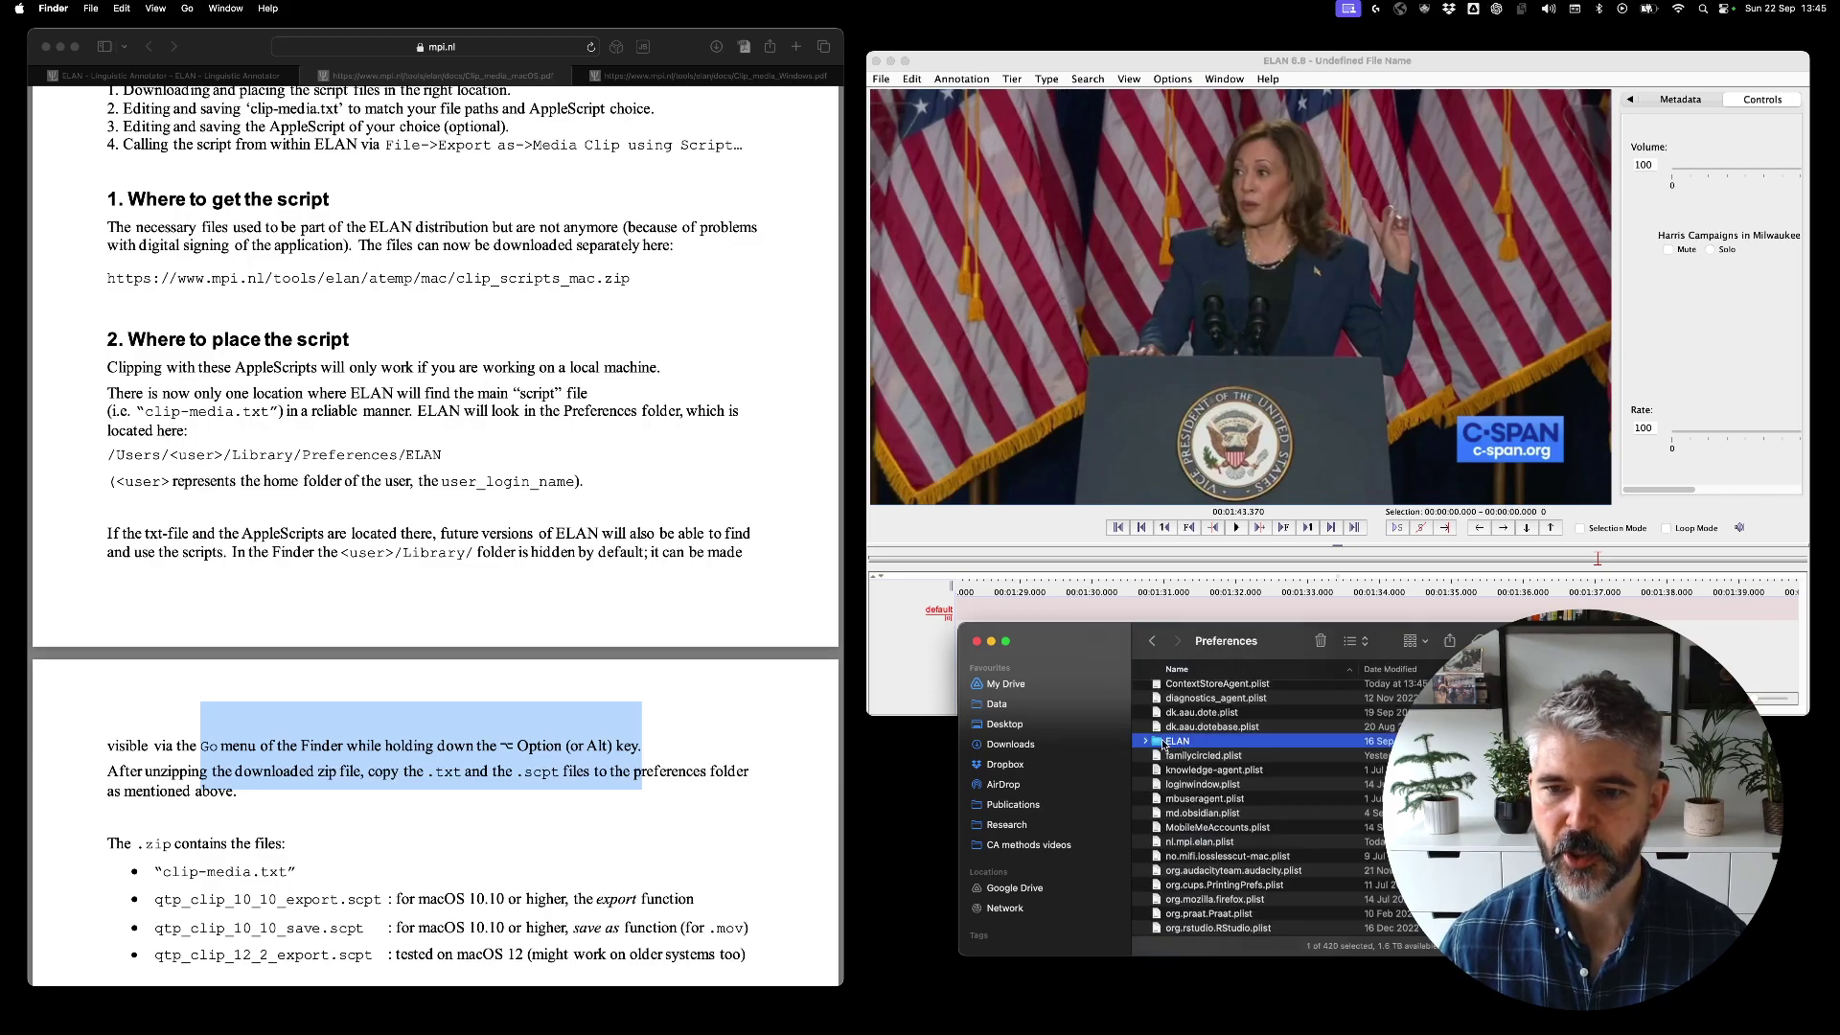
{"action": "double_click", "coordinate": [1162, 743]}
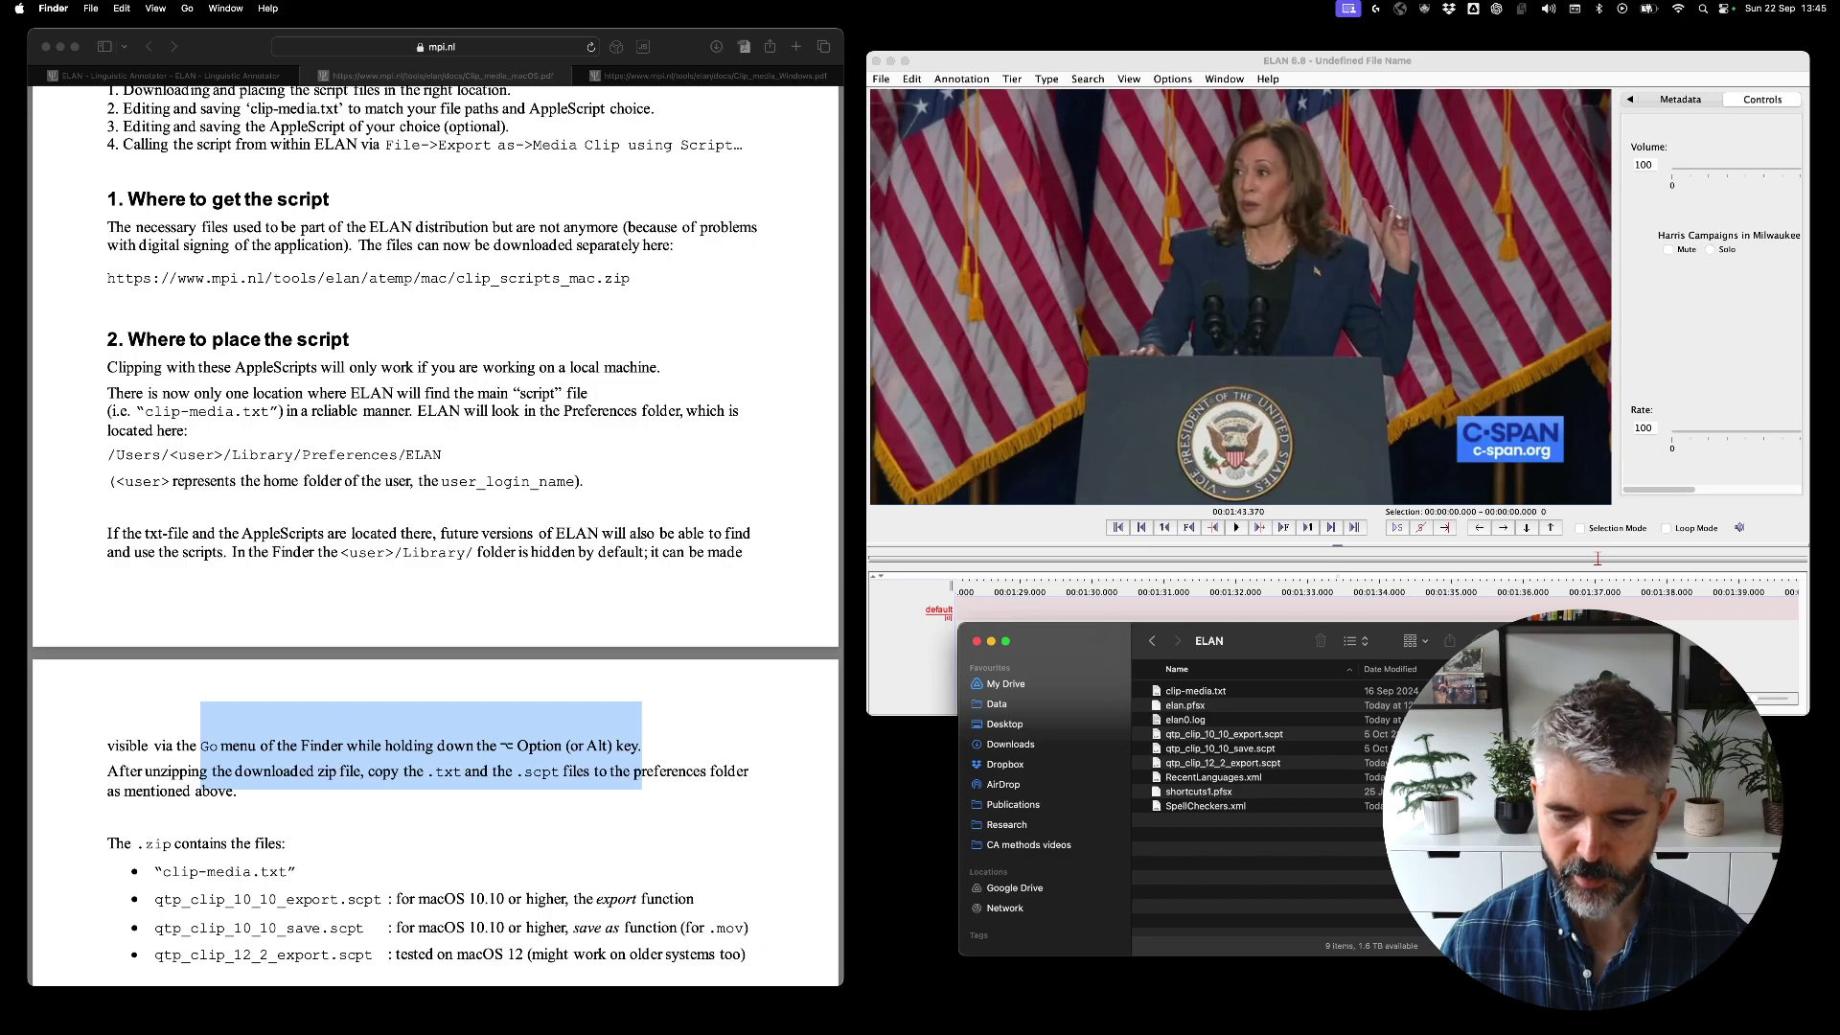
Arrange the clip_scripts_10_10 and ELAN folder windows side by side, with clip_scripts_10_10 active.
{"action": "key", "text": "super+grave"}
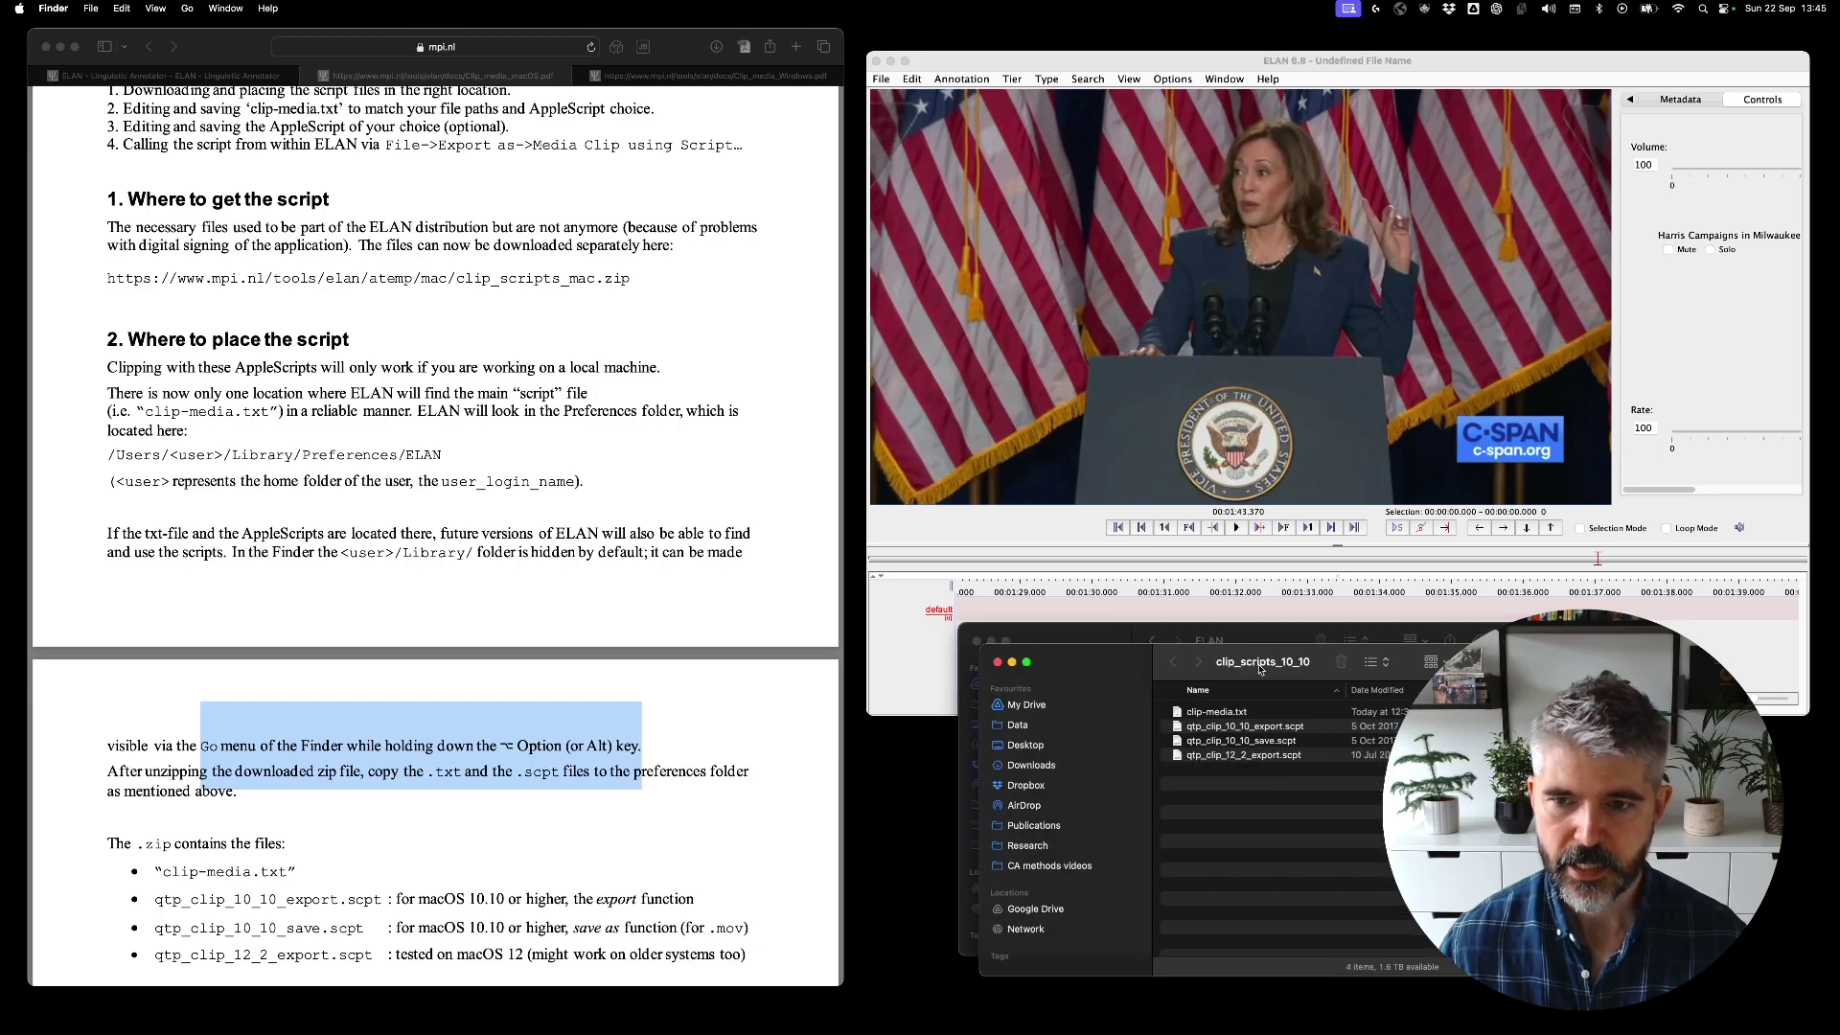
{"action": "left_click_drag", "start_coordinate": [1325, 671], "coordinate": [636, 655]}
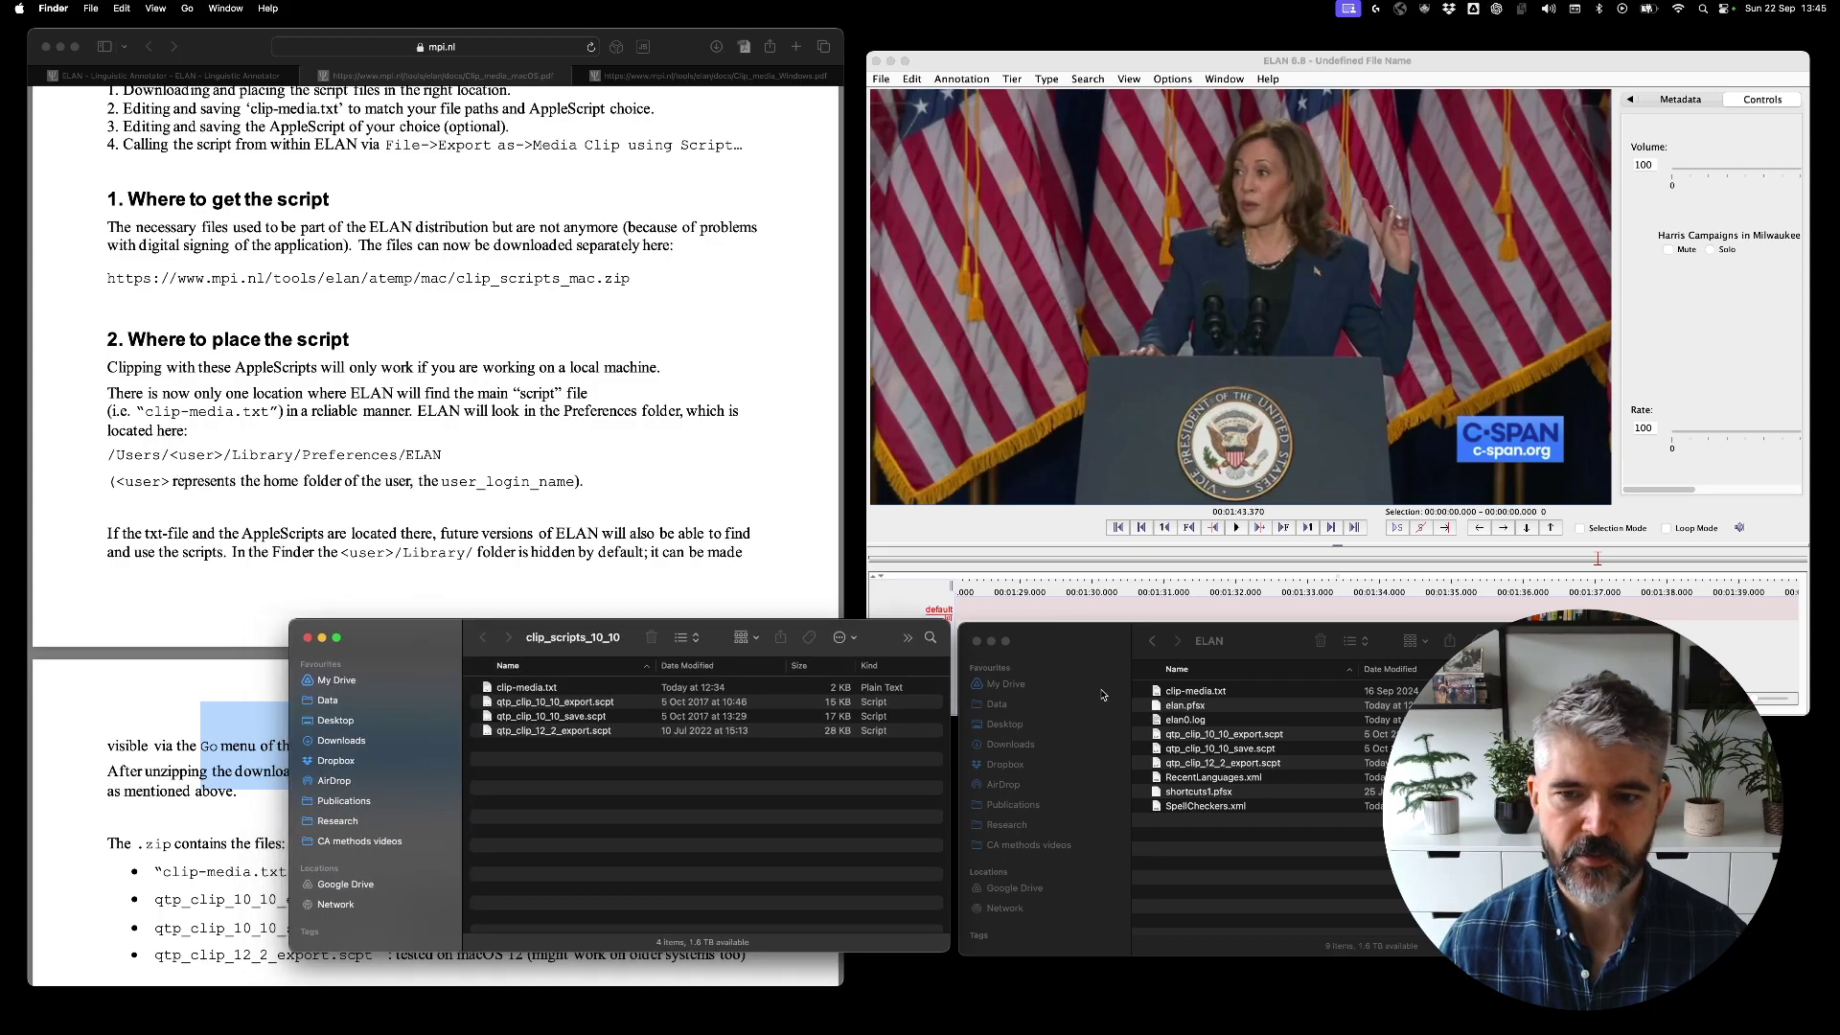
{"action": "left_click", "coordinate": [1207, 861]}
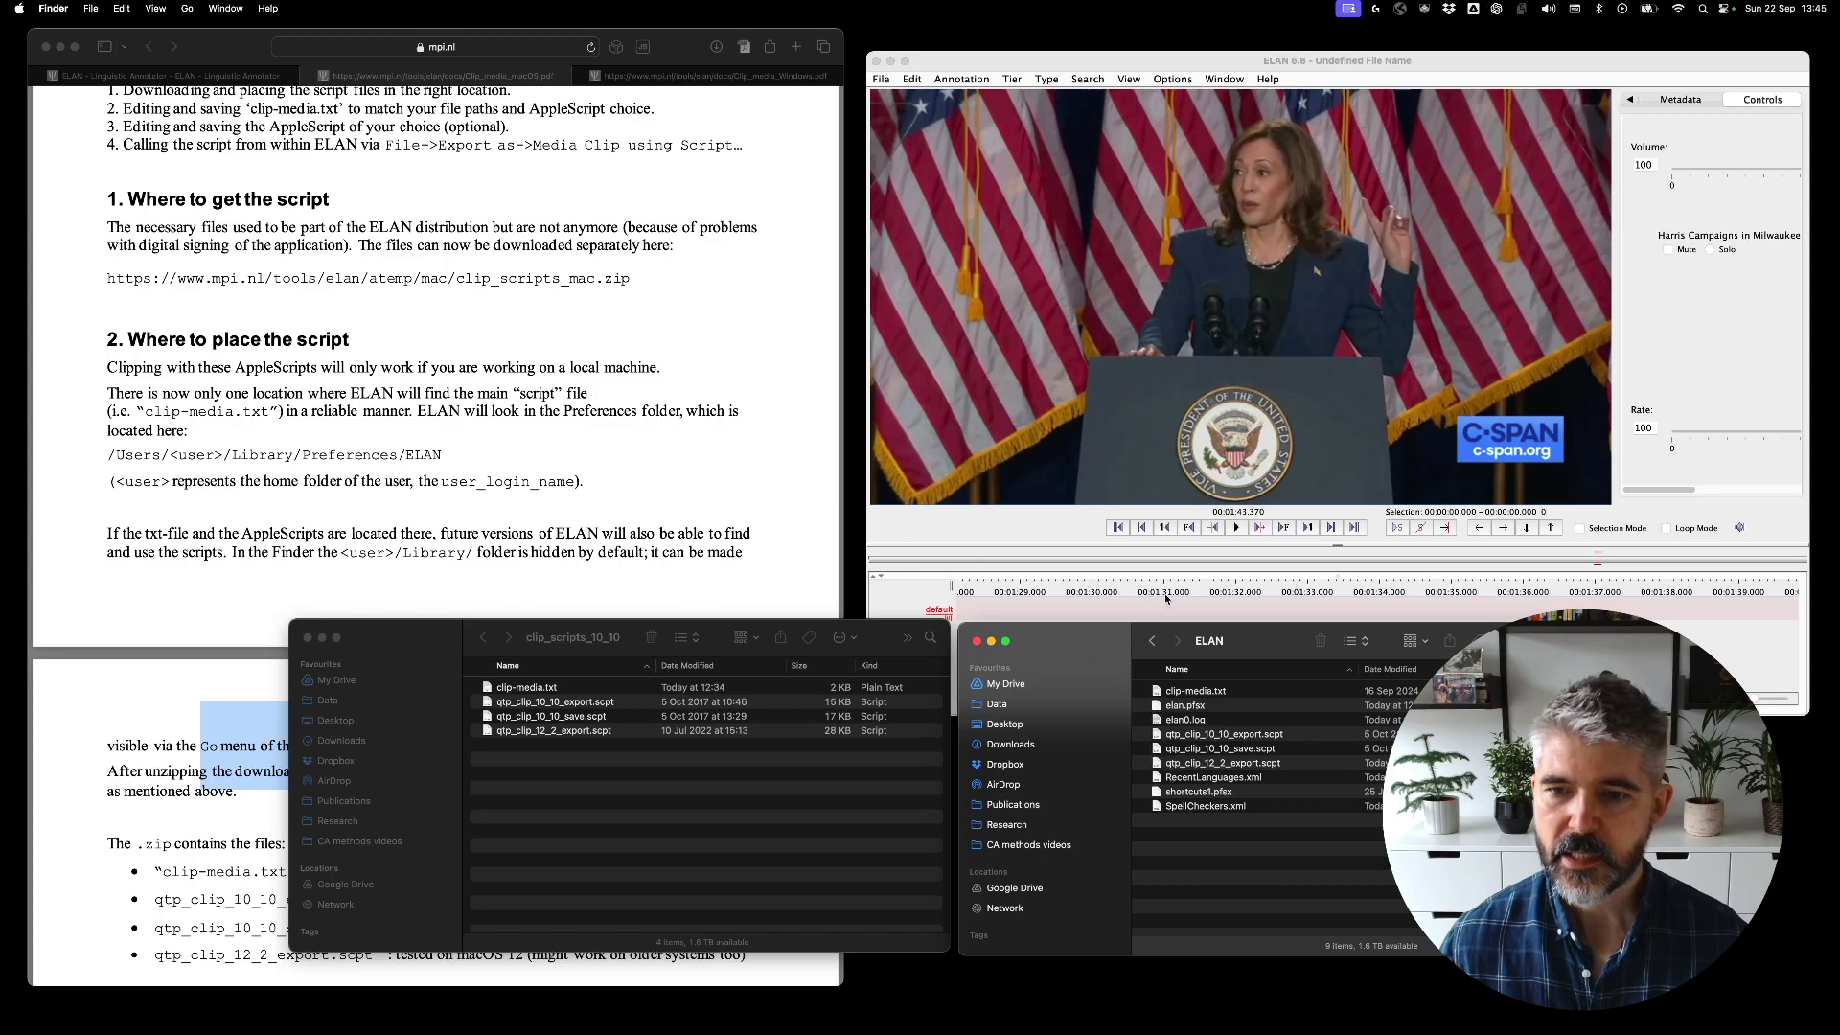
{"action": "left_click_drag", "start_coordinate": [1275, 634], "coordinate": [1408, 633]}
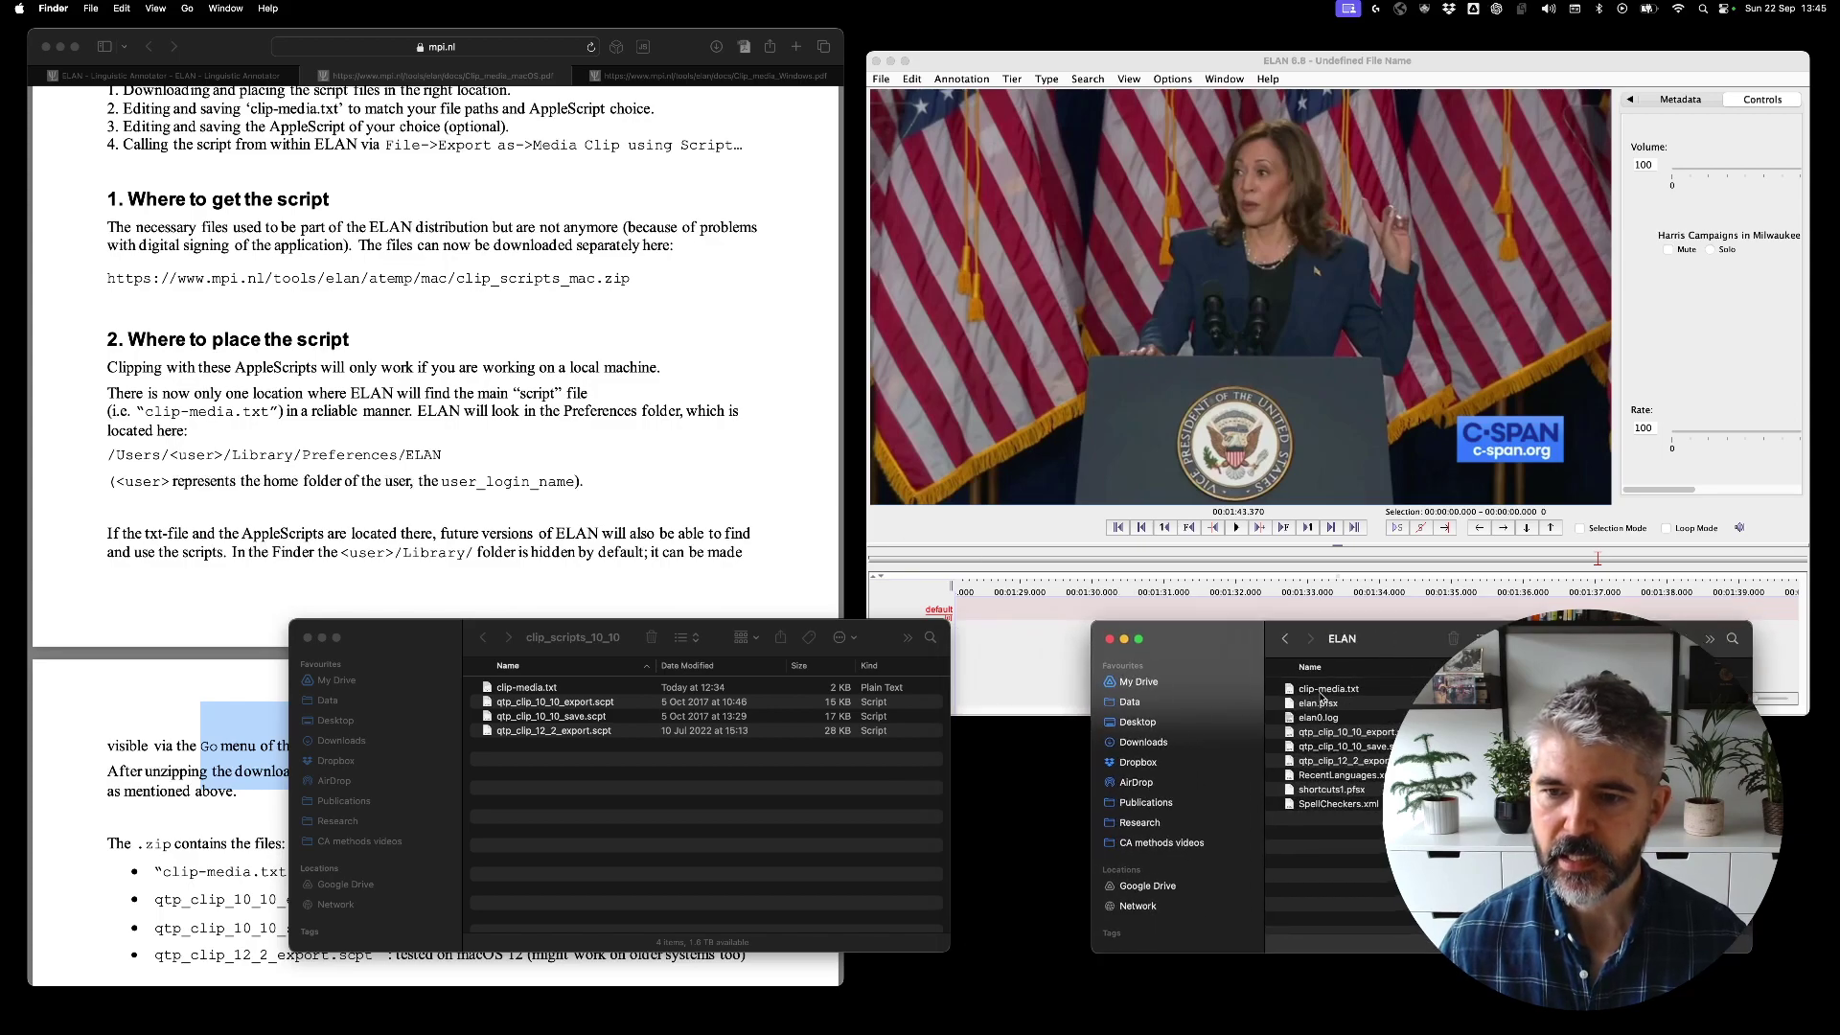
{"action": "left_click", "coordinate": [1321, 691]}
{"action": "left_click", "coordinate": [599, 660]}
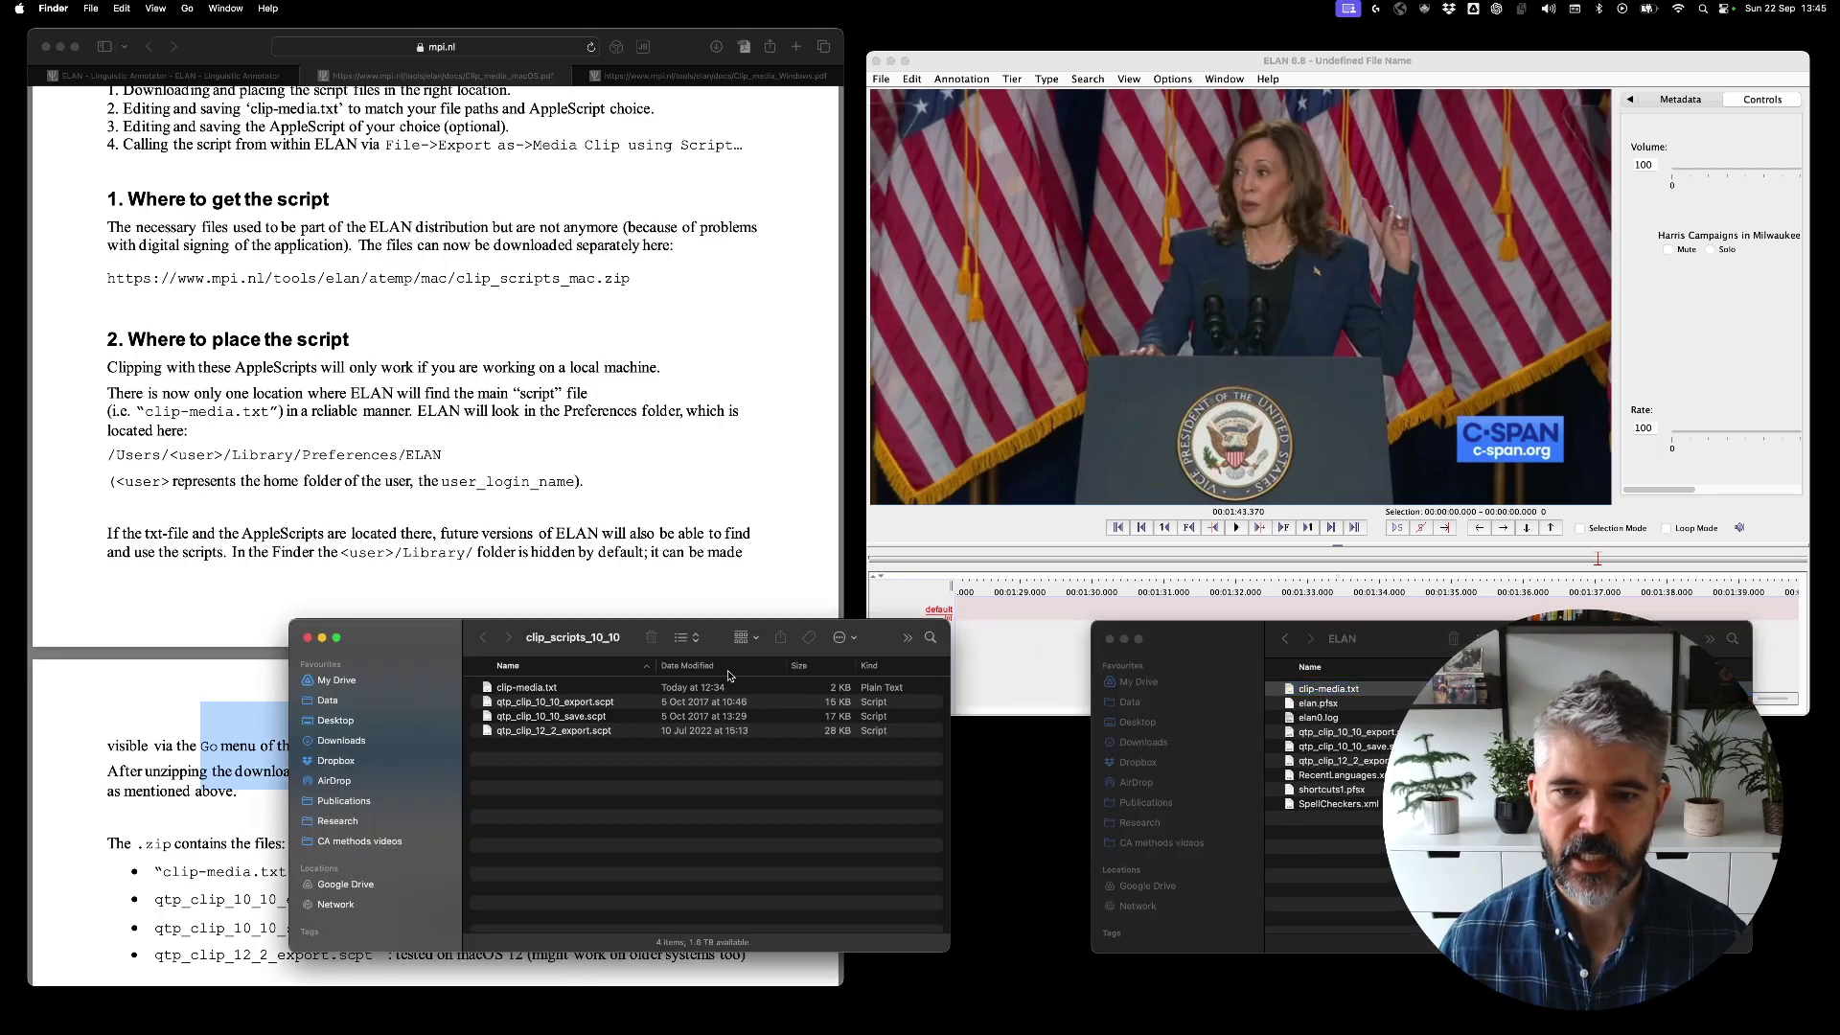
Open clip-media.txt from the clip_scripts_10_10 folder and enlarge its window and text for reading.
{"action": "double_click", "coordinate": [511, 689]}
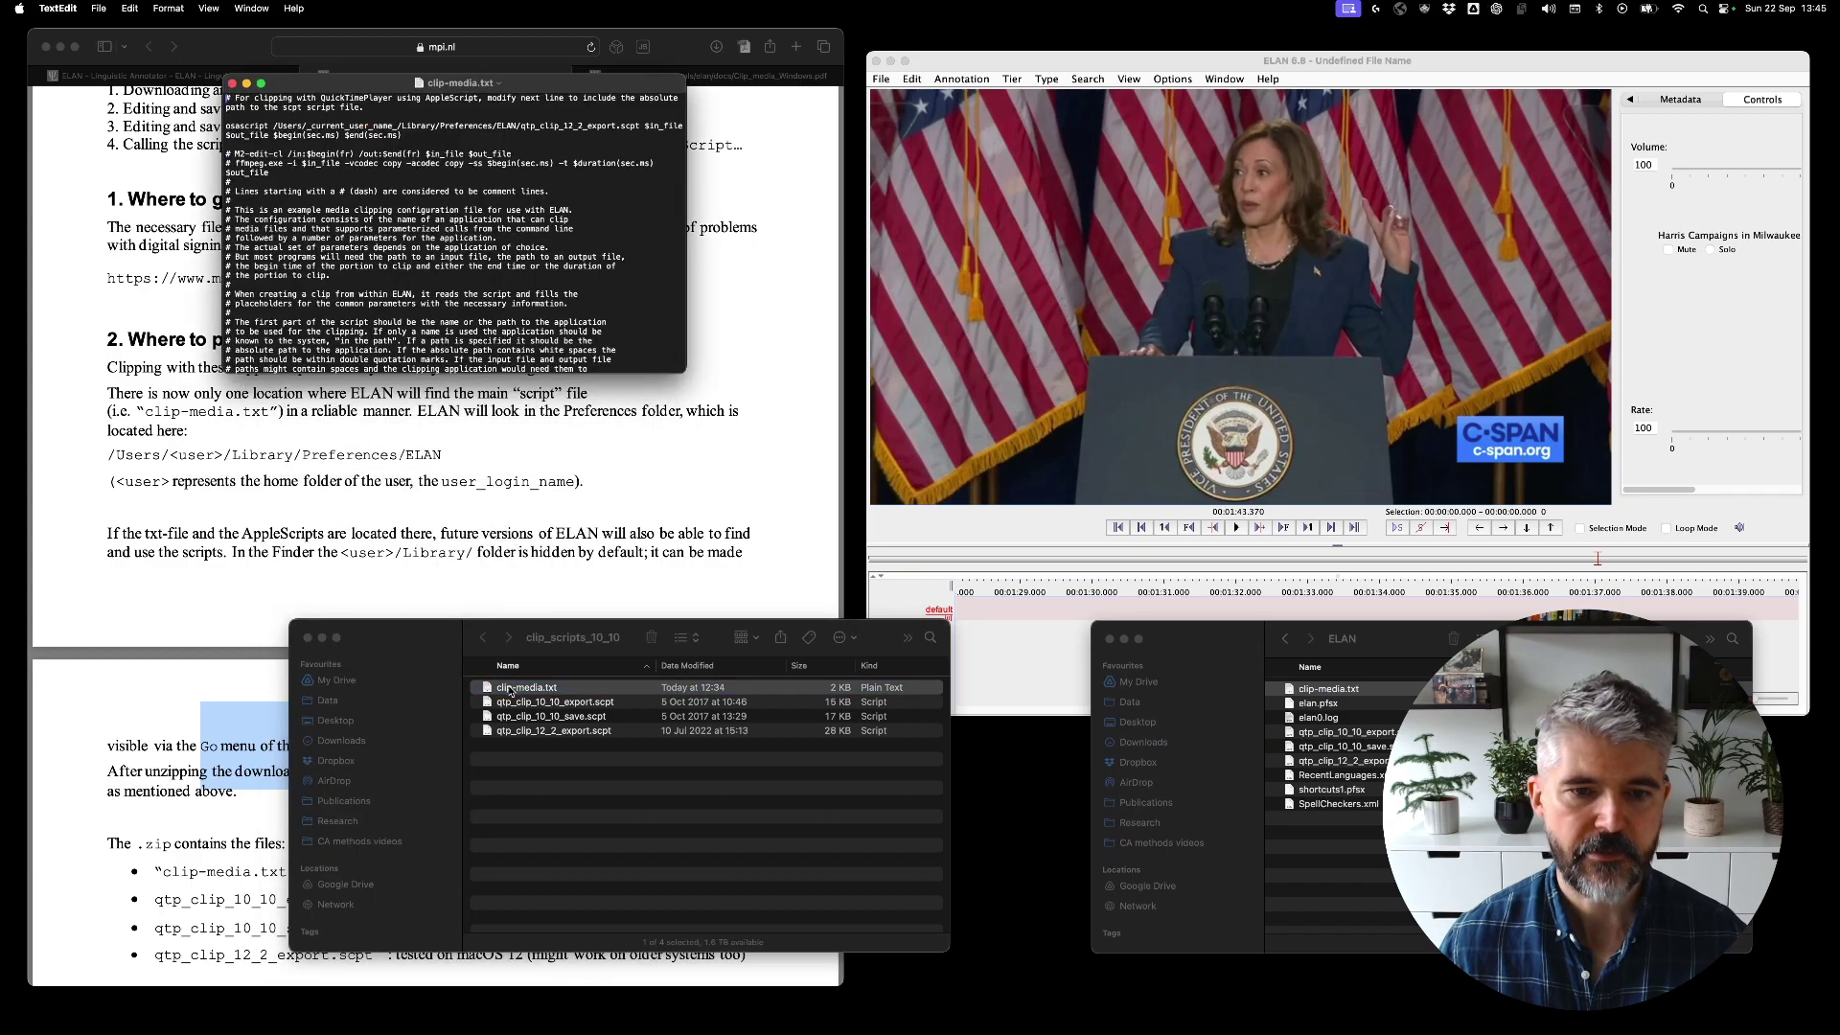
{"action": "left_click_drag", "start_coordinate": [687, 373], "coordinate": [942, 658]}
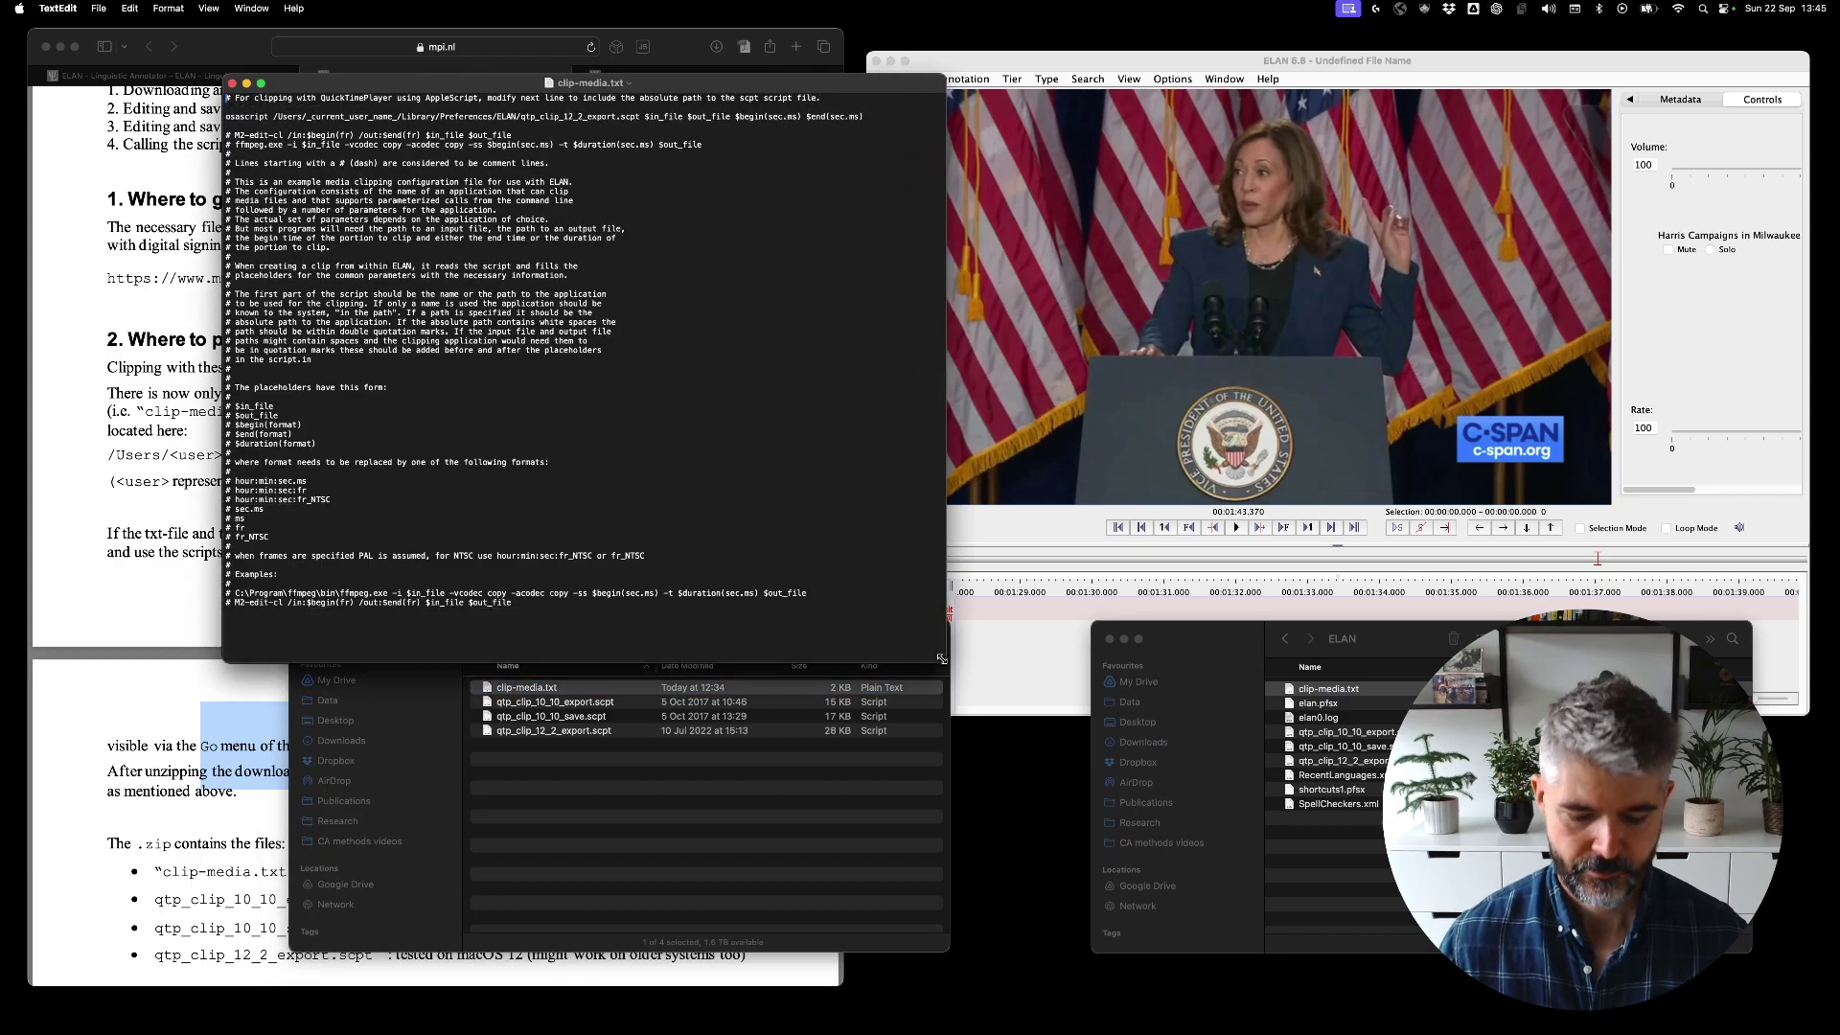
{"action": "key", "text": "super+plus"}
{"action": "key", "text": "super+plus"}
{"action": "key", "text": "super+plus"}
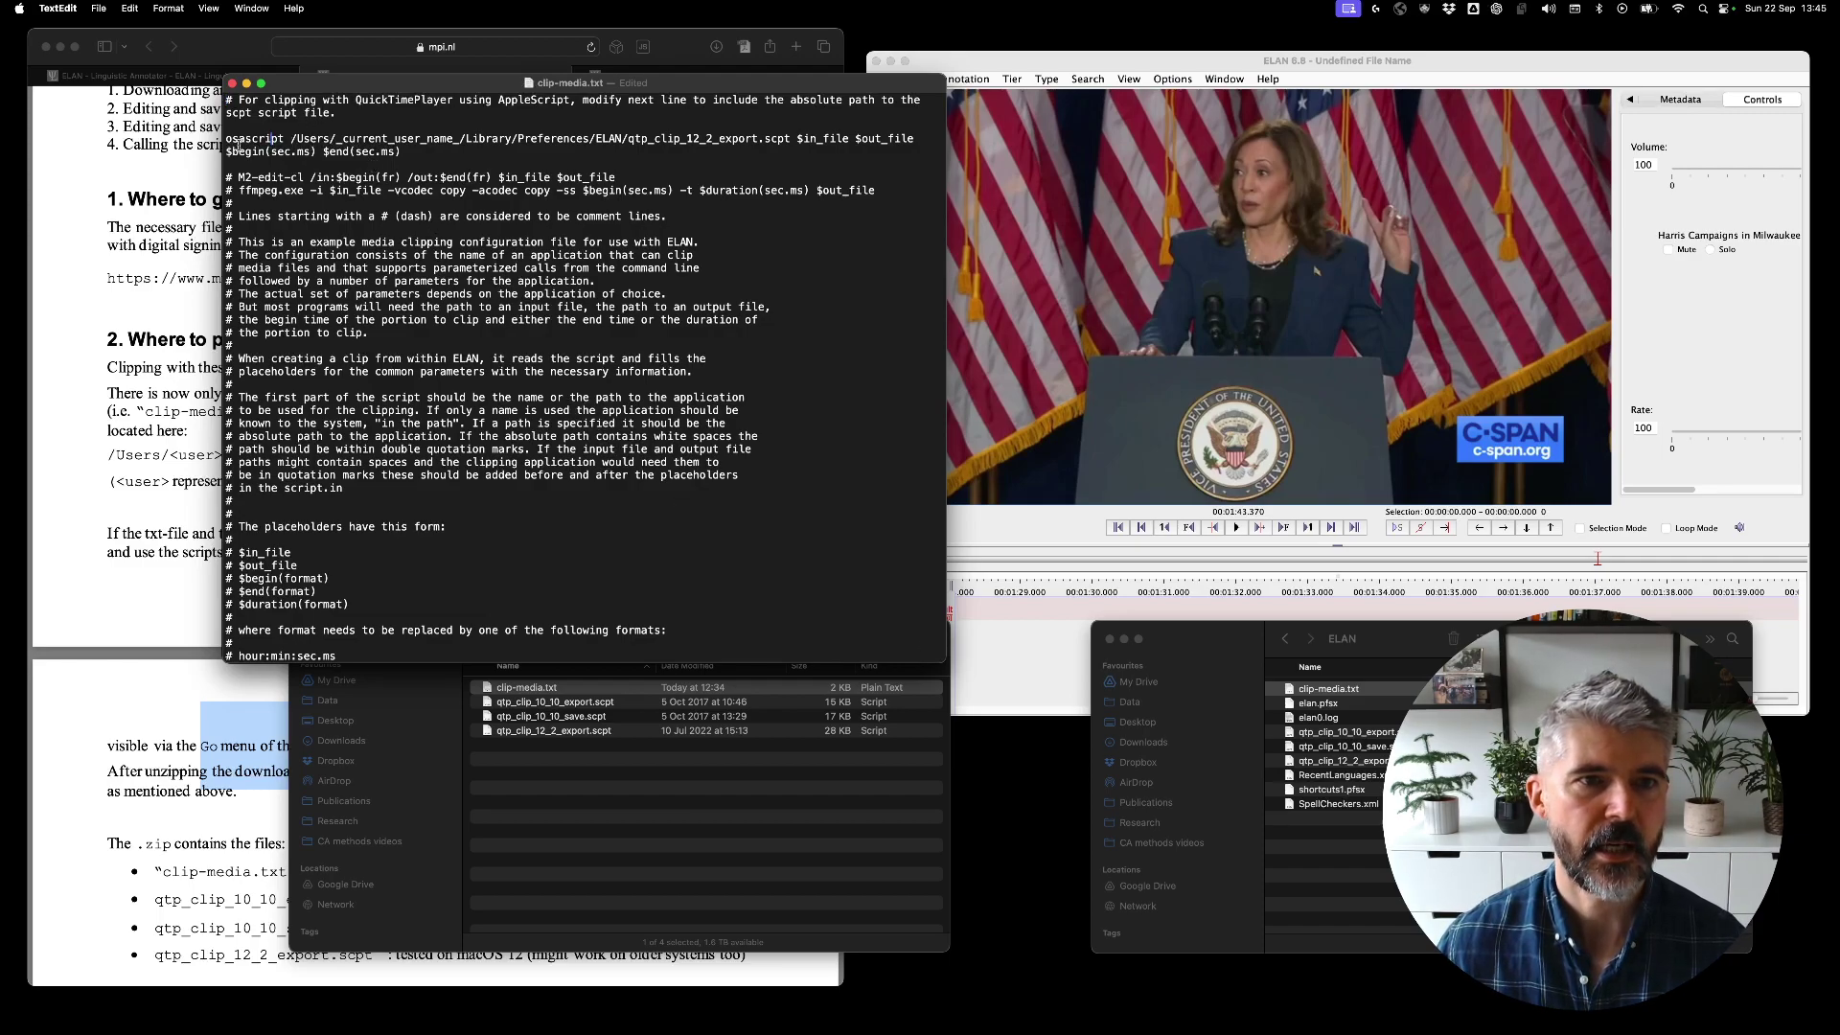
Highlight the script path and its _current_user_name_ placeholder, and close the file and the clip_scripts_10_10 folder.
{"action": "left_click_drag", "start_coordinate": [291, 139], "coordinate": [512, 140]}
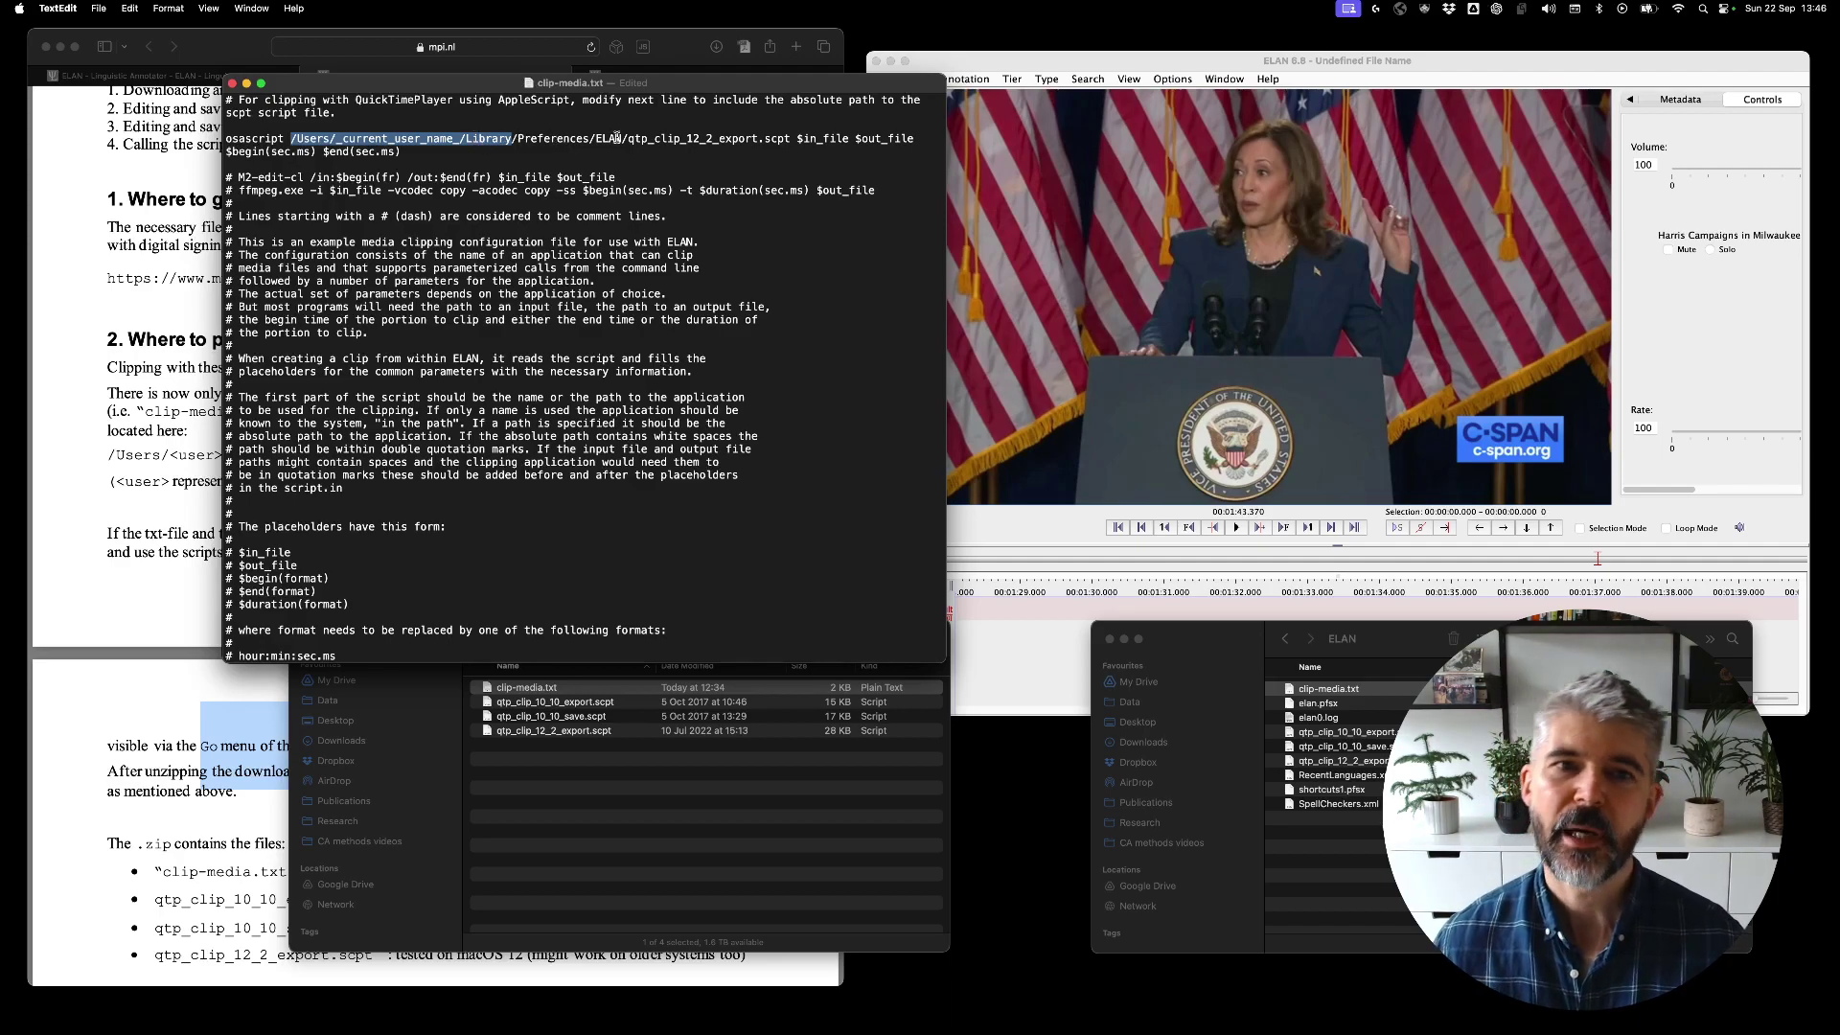
{"action": "left_click_drag", "start_coordinate": [336, 139], "coordinate": [459, 138]}
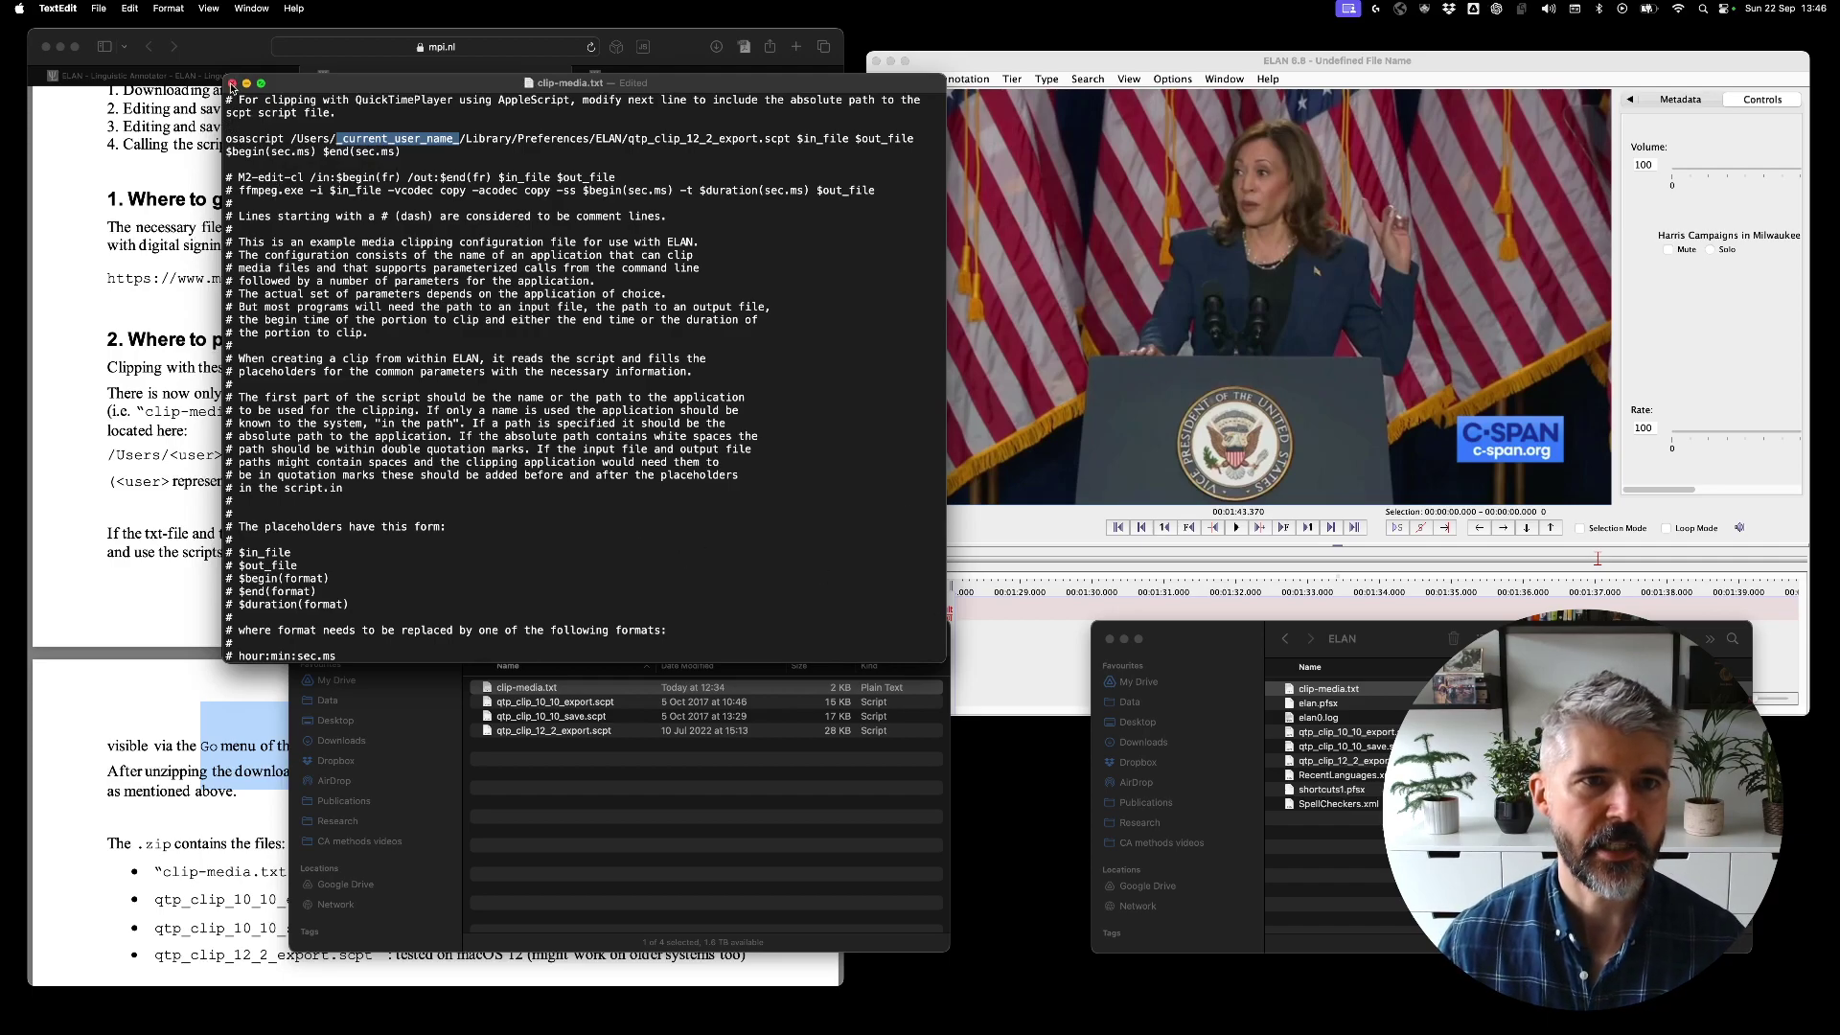
{"action": "left_click", "coordinate": [232, 85]}
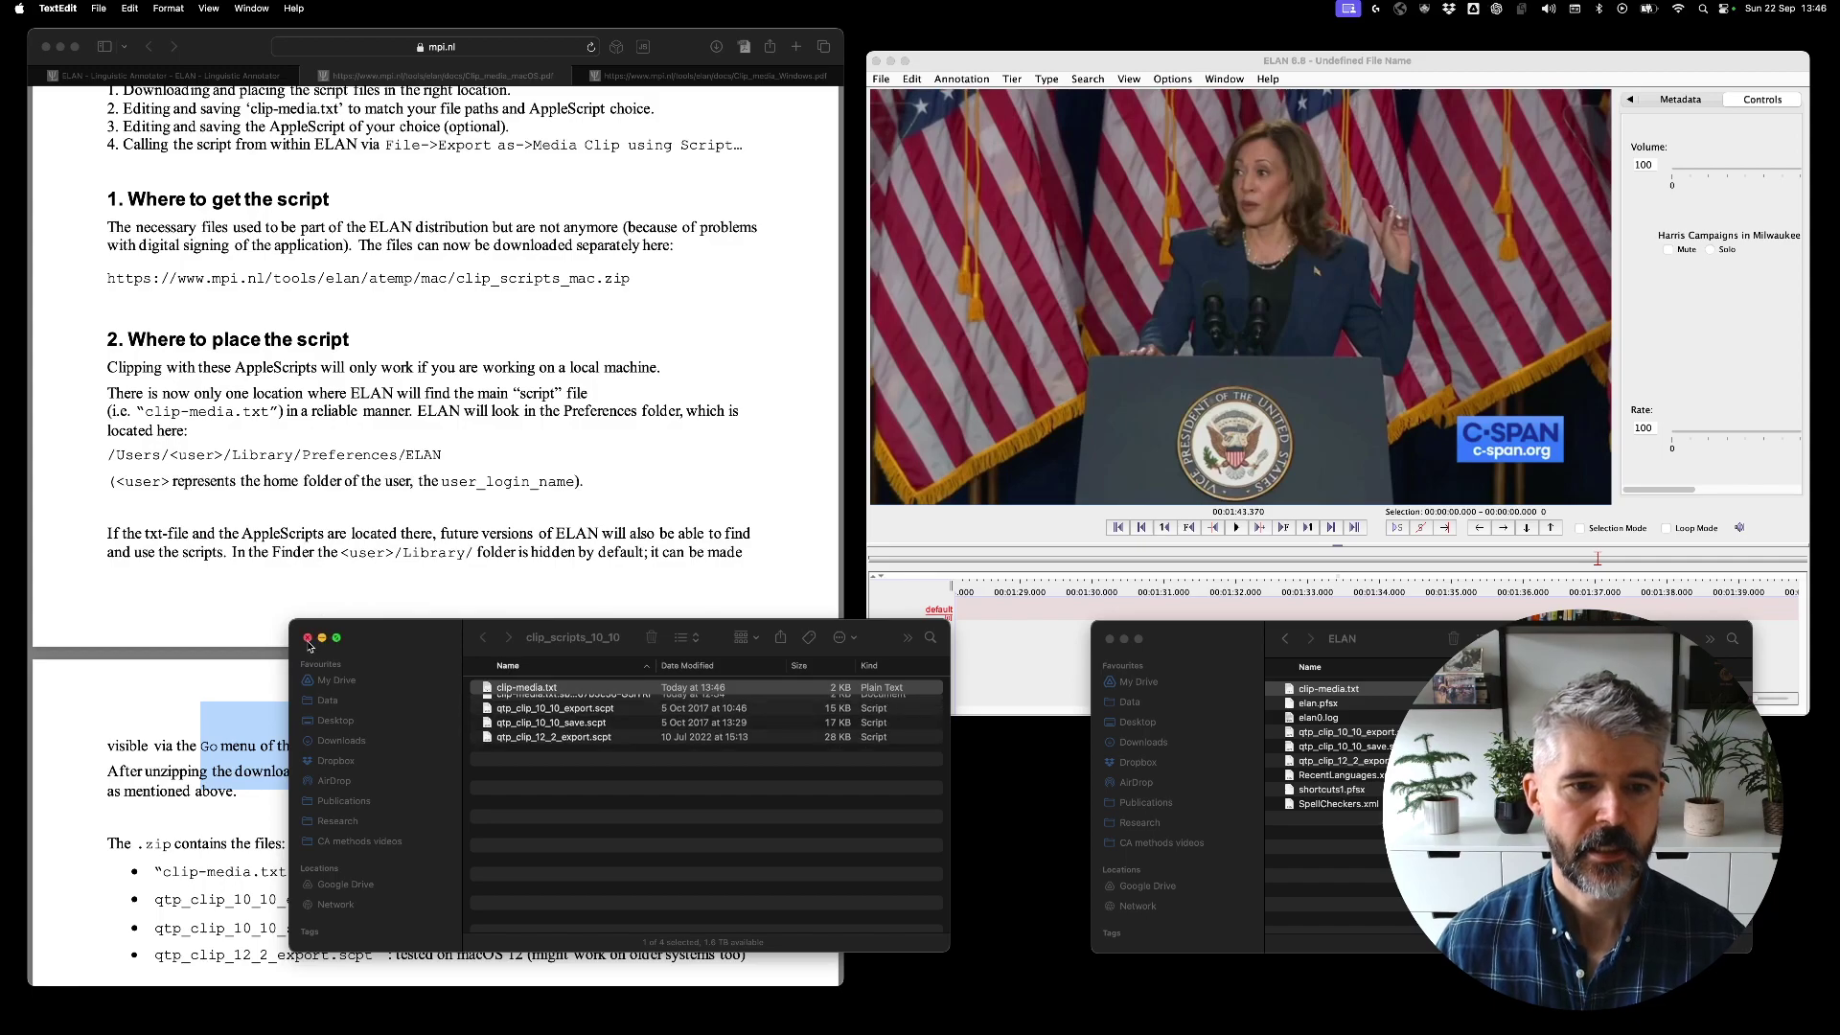
{"action": "left_click", "coordinate": [309, 648]}
Close the ELAN preferences folder window and hide the browser showing the script instructions.
{"action": "left_click", "coordinate": [1351, 691]}
{"action": "key", "text": "Return"}
{"action": "left_click_drag", "start_coordinate": [1381, 657], "coordinate": [1346, 675]}
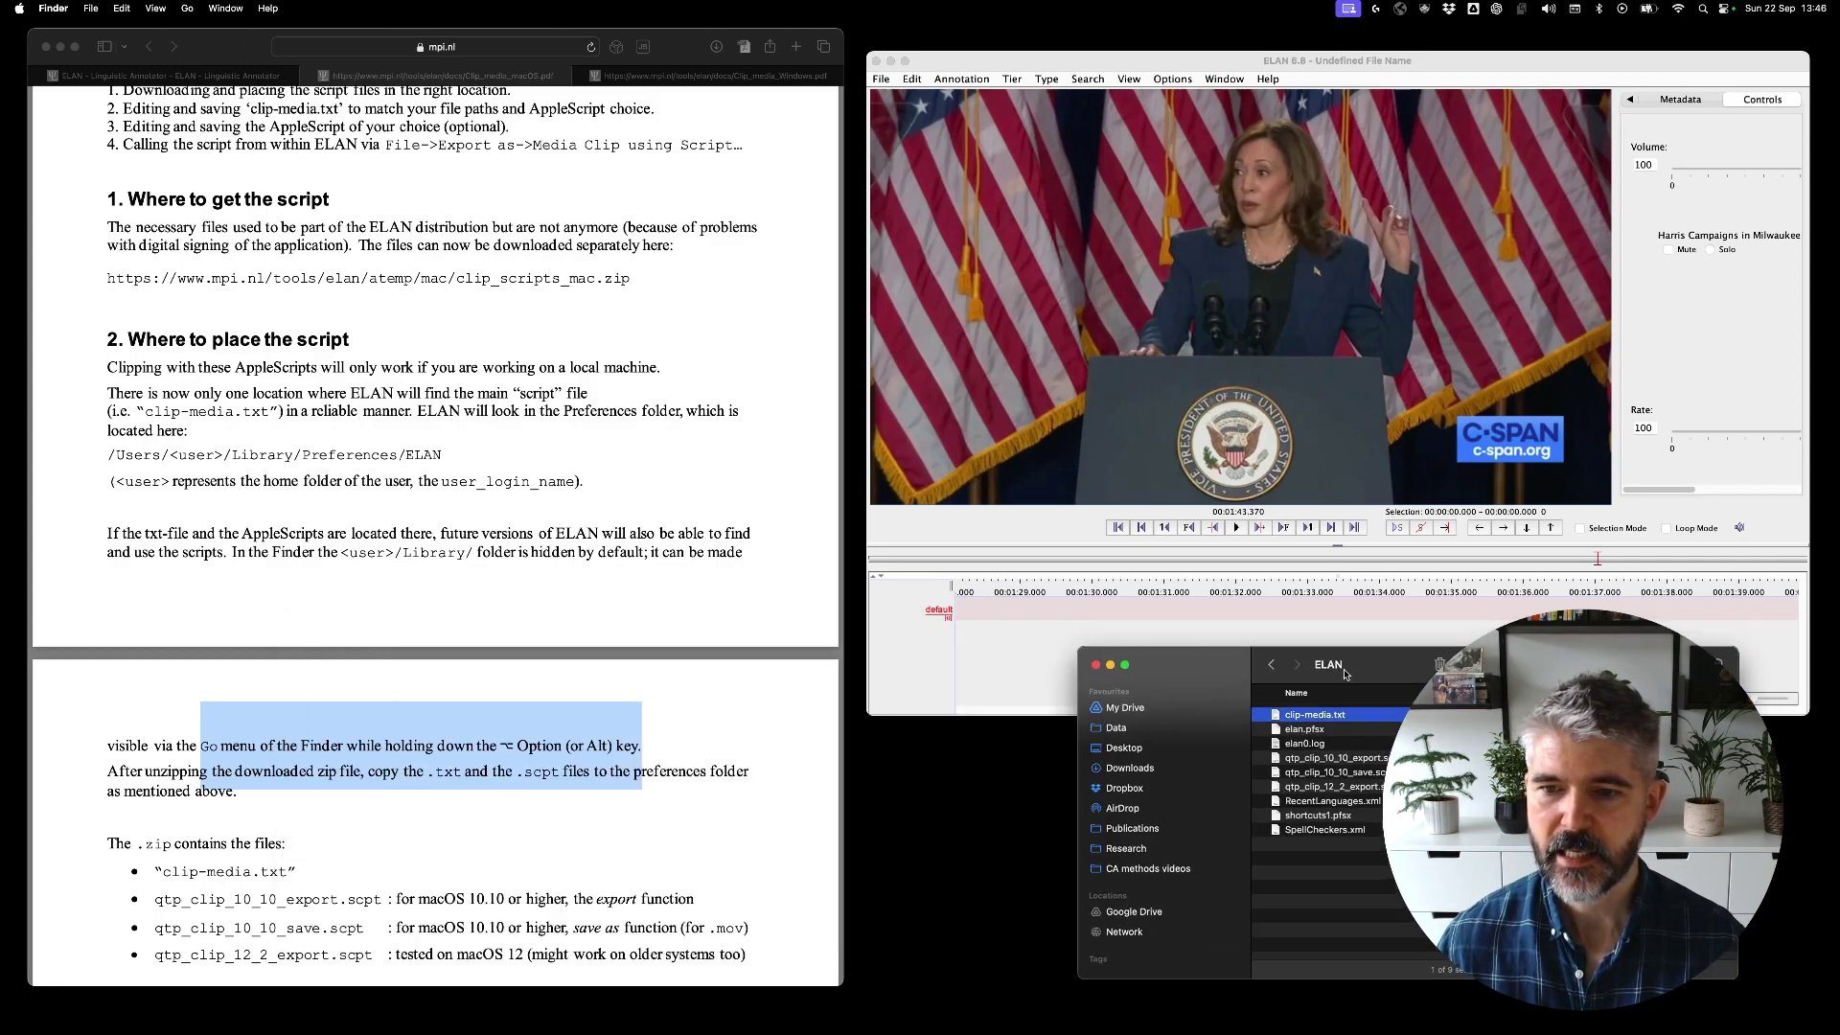
{"action": "left_click", "coordinate": [1096, 665]}
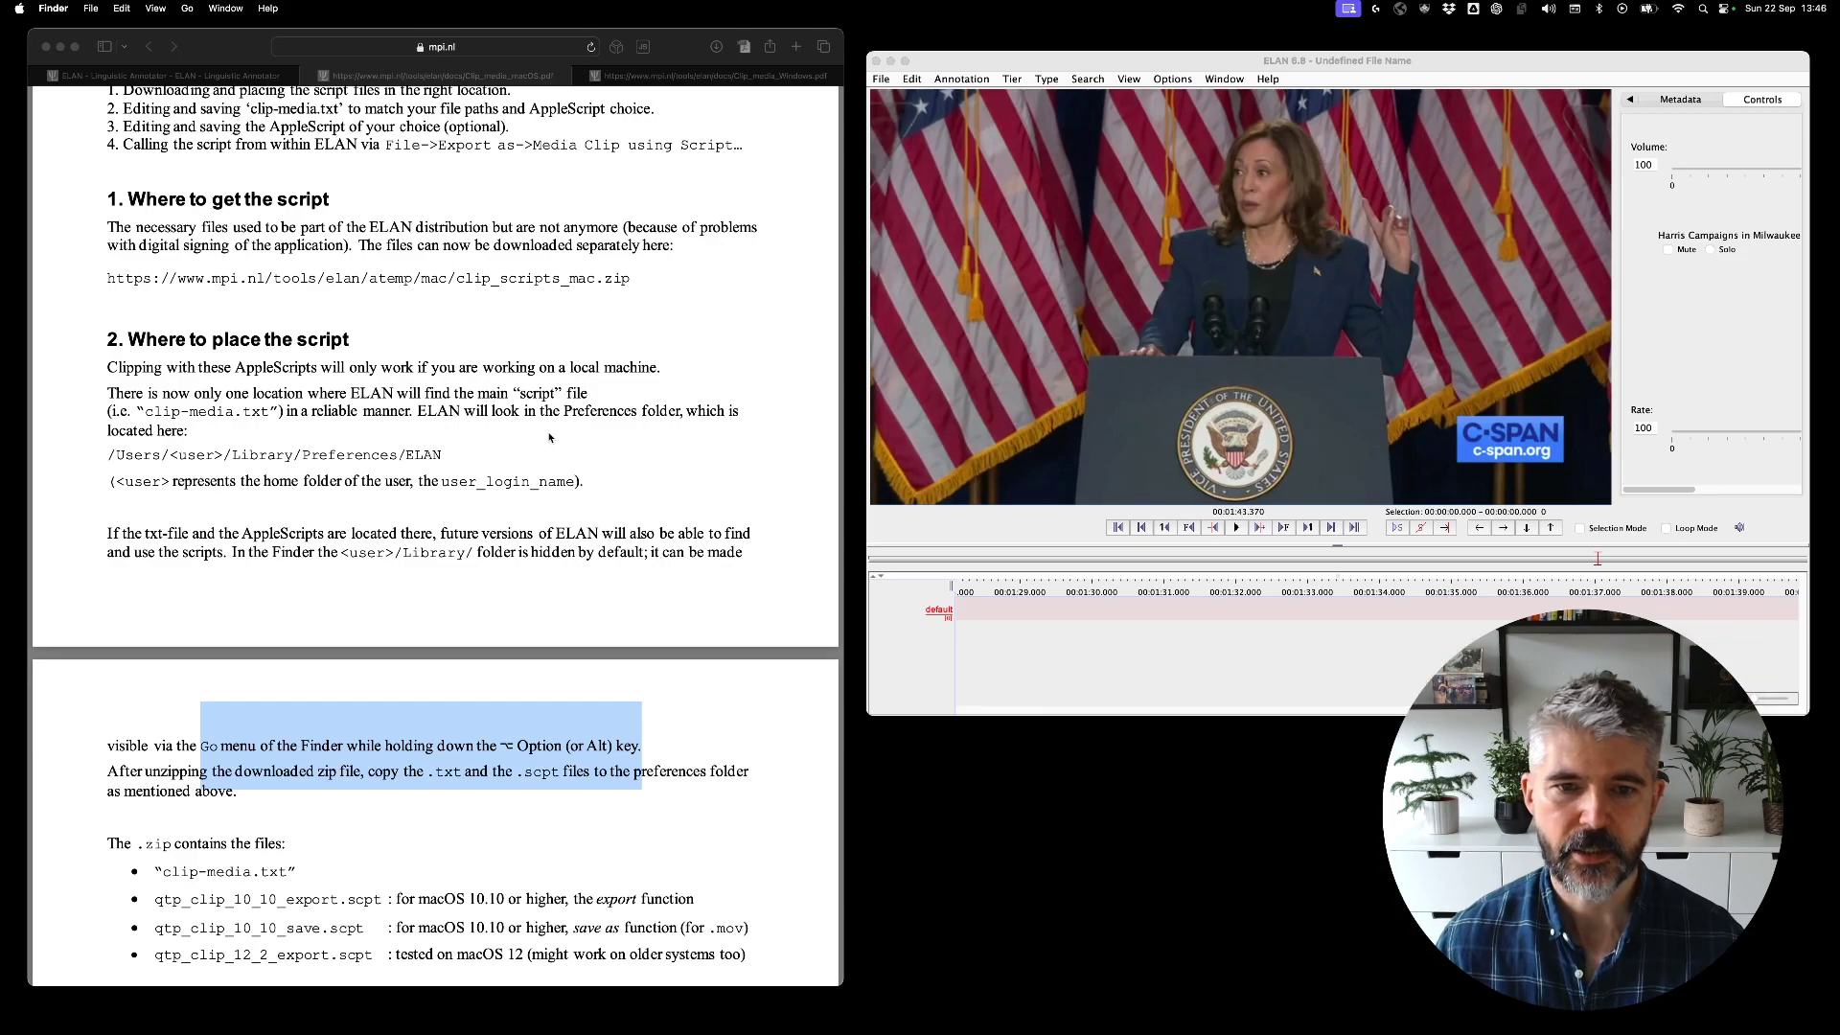
{"action": "left_click", "coordinate": [547, 425]}
{"action": "key", "text": "super+h"}
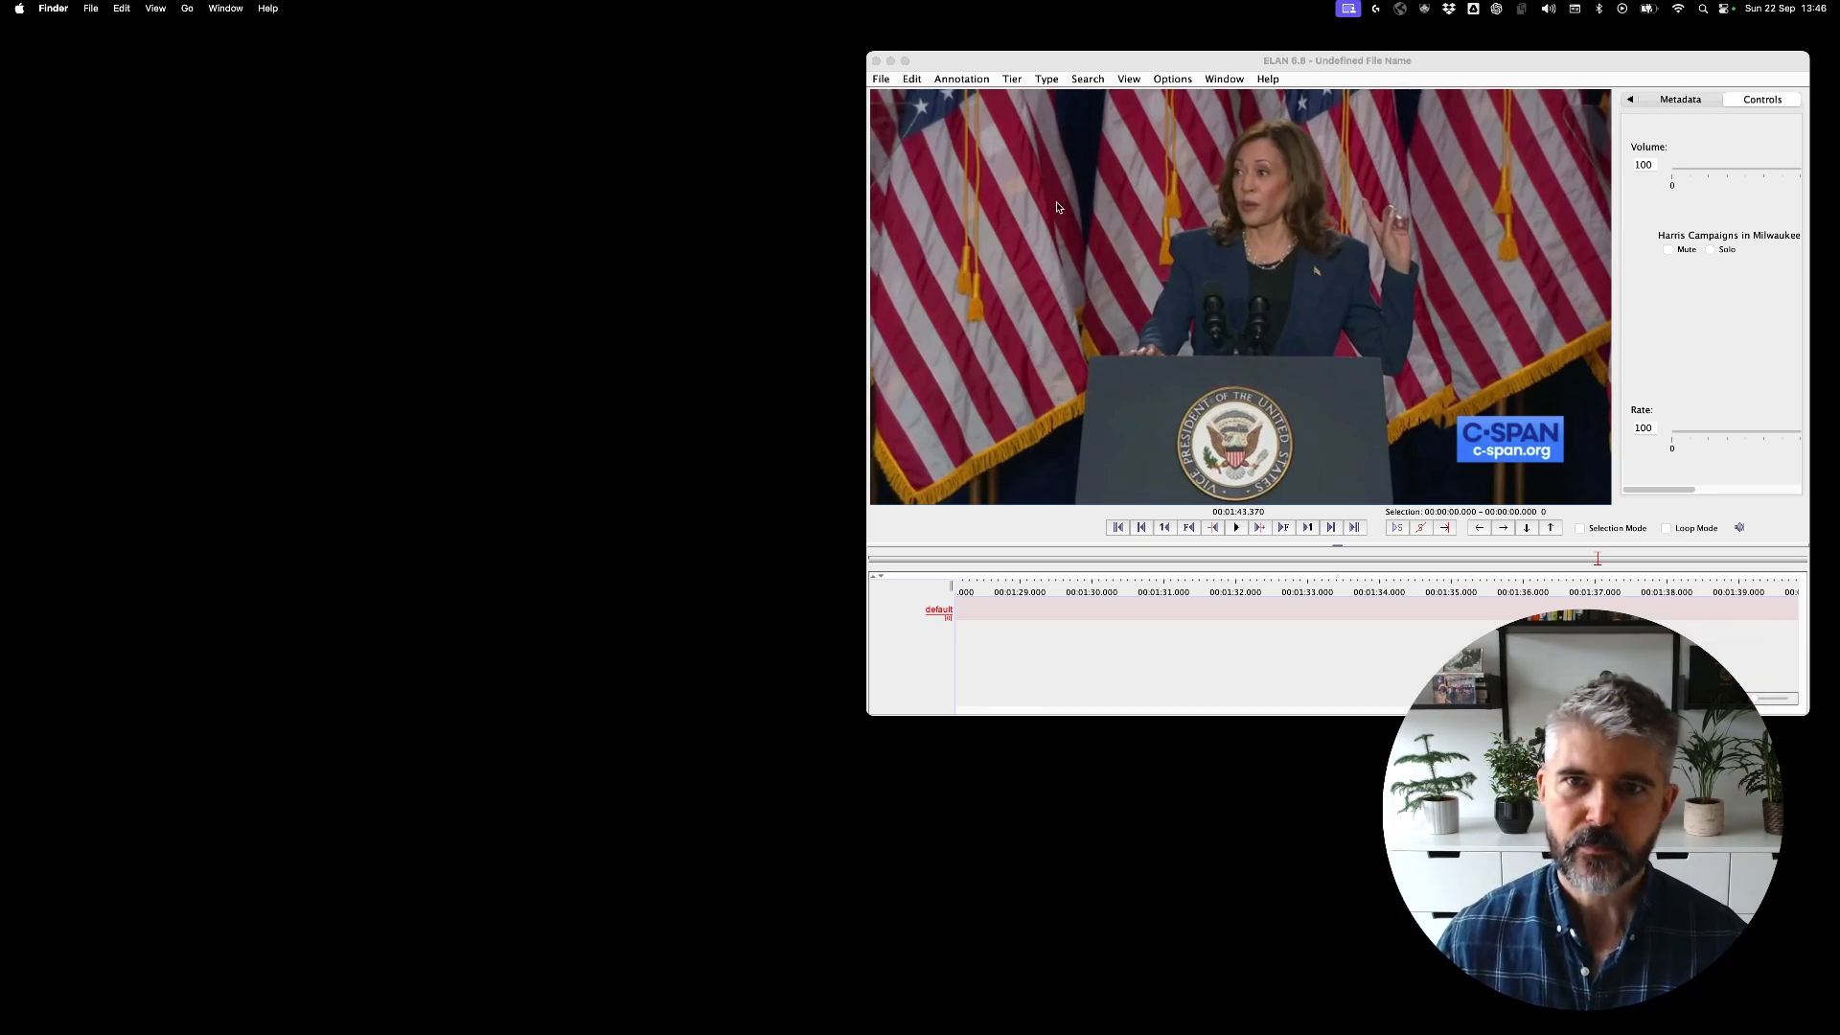
Create a new annotation document in ELAN with the media file "Harris Campaigns in Milwaukee Segment (23 Jul 24).mp4".
{"action": "left_click_drag", "start_coordinate": [1116, 64], "coordinate": [669, 99]}
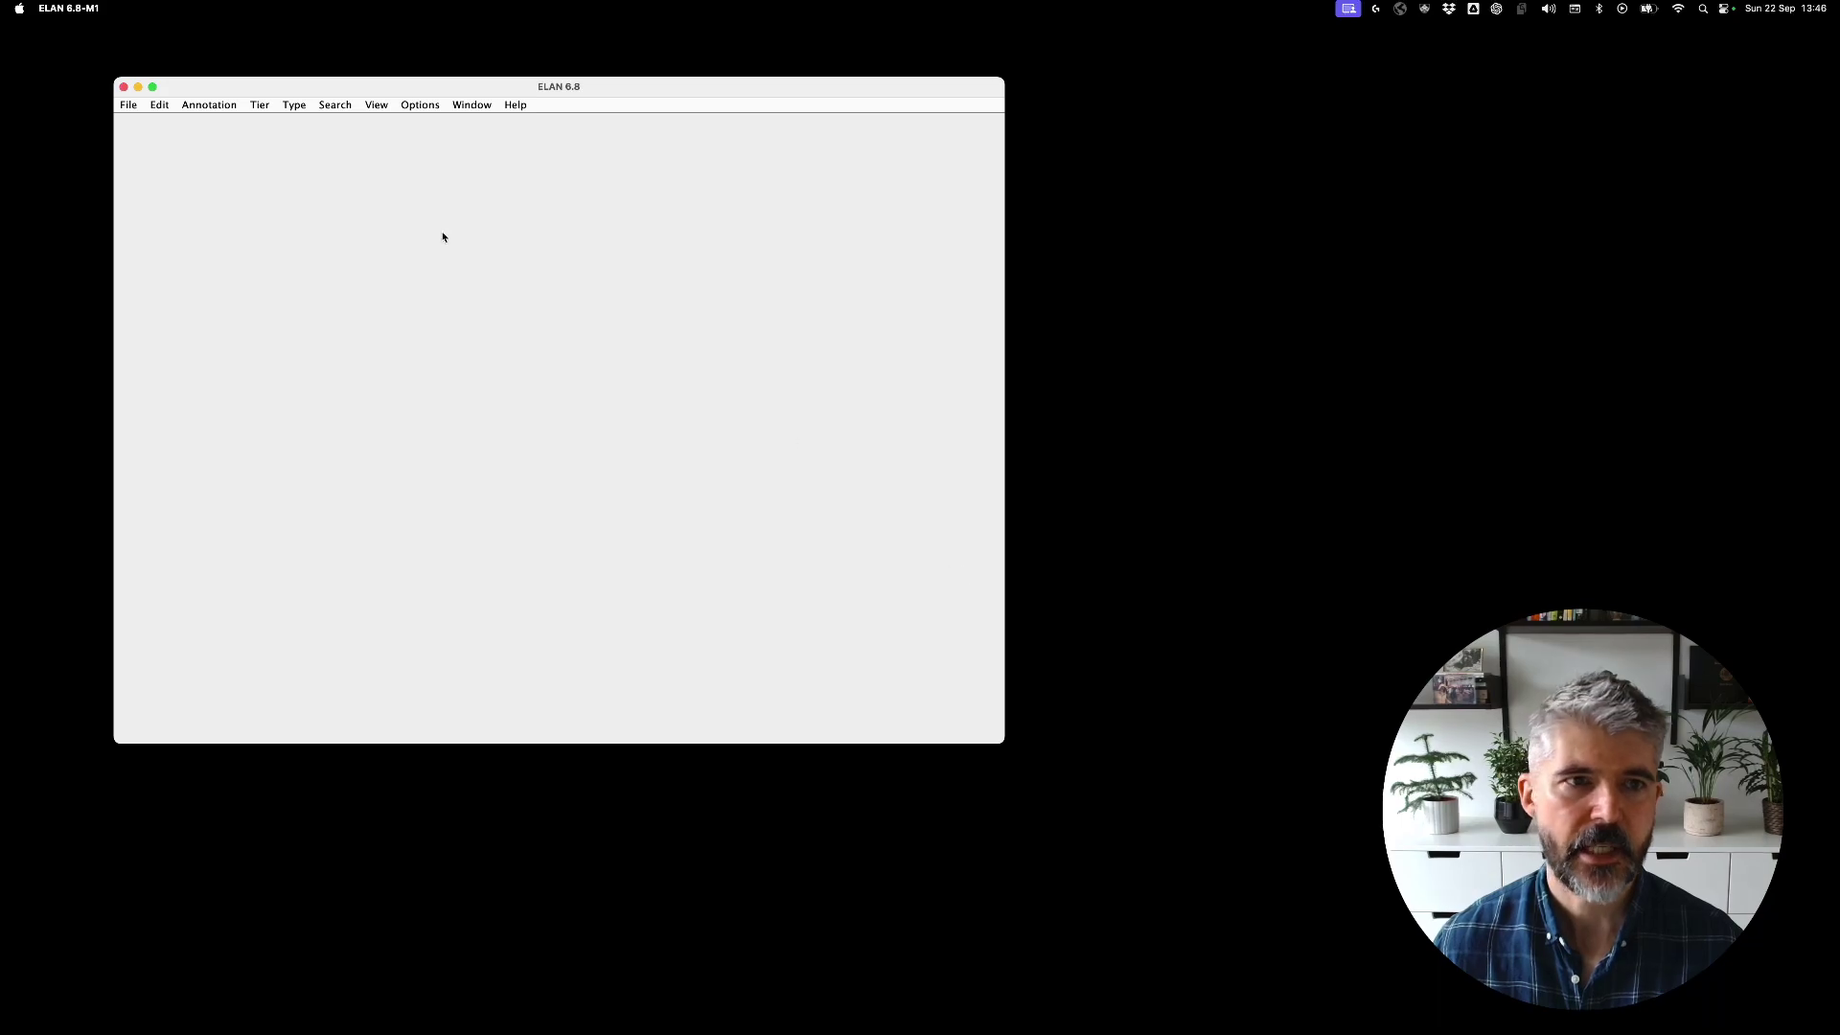
{"action": "left_click", "coordinate": [130, 107]}
{"action": "left_click", "coordinate": [135, 124]}
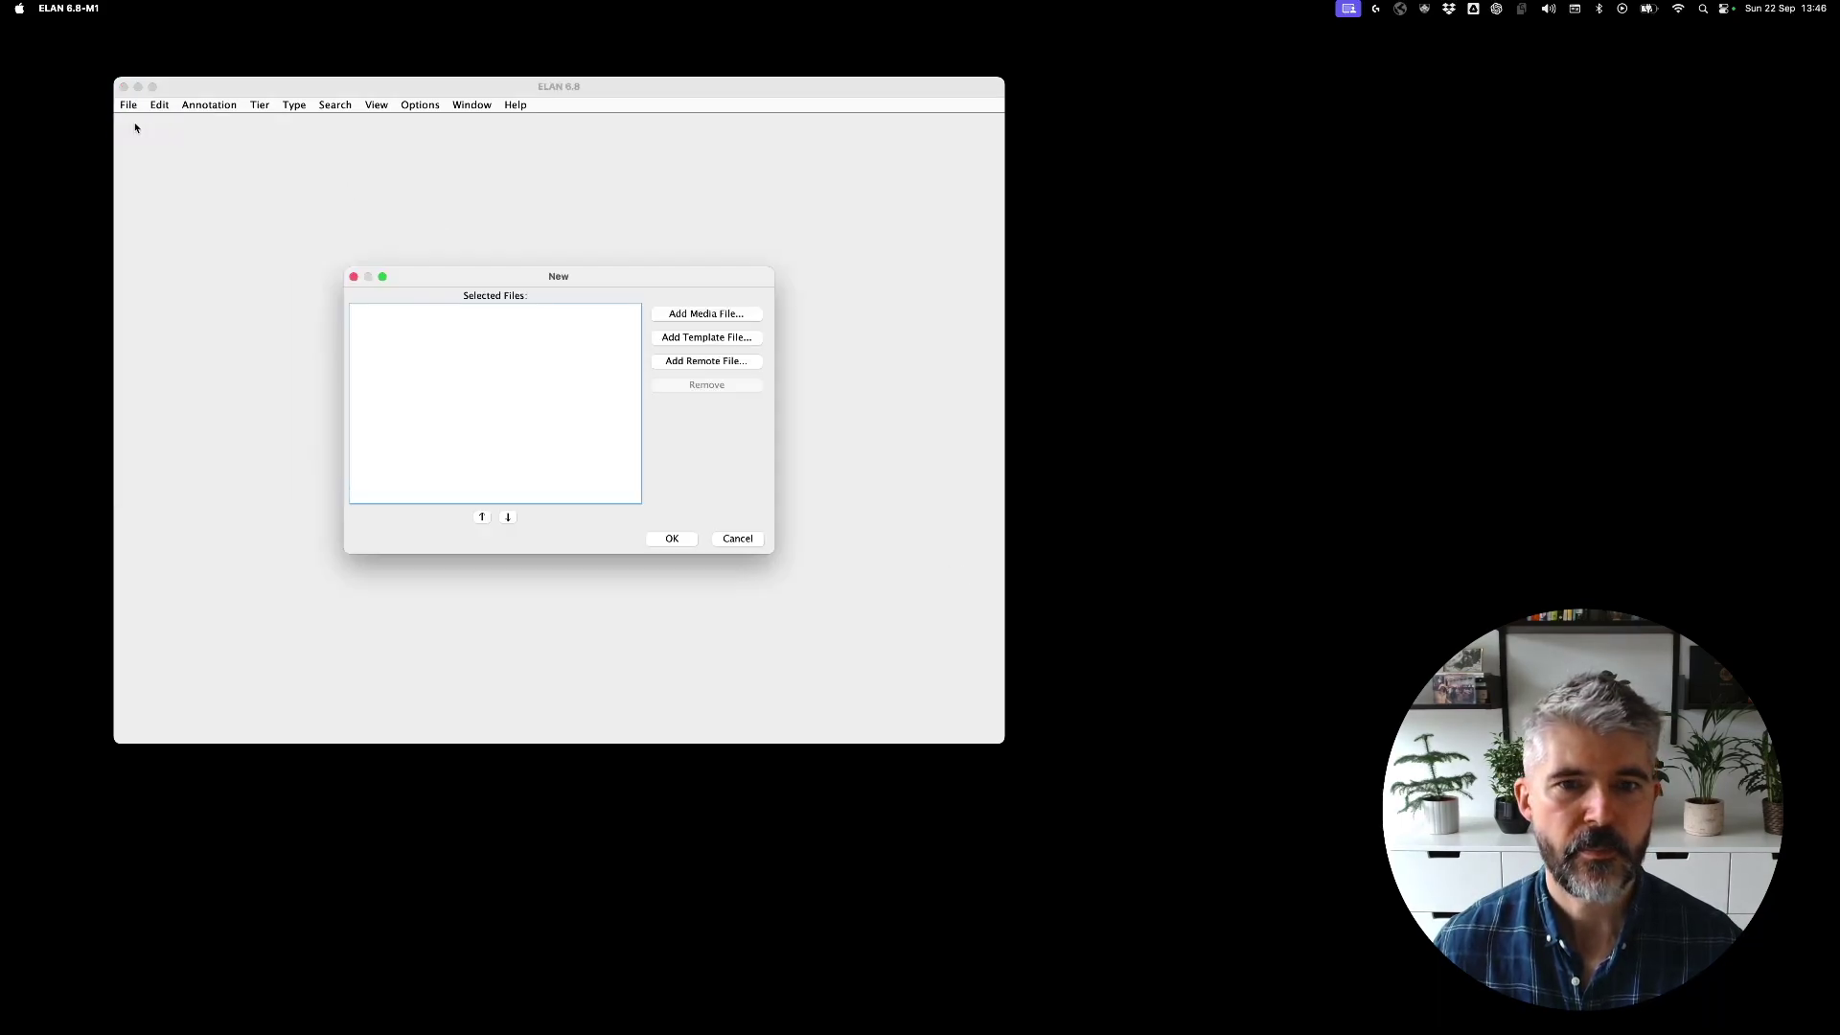
{"action": "left_click", "coordinate": [699, 317]}
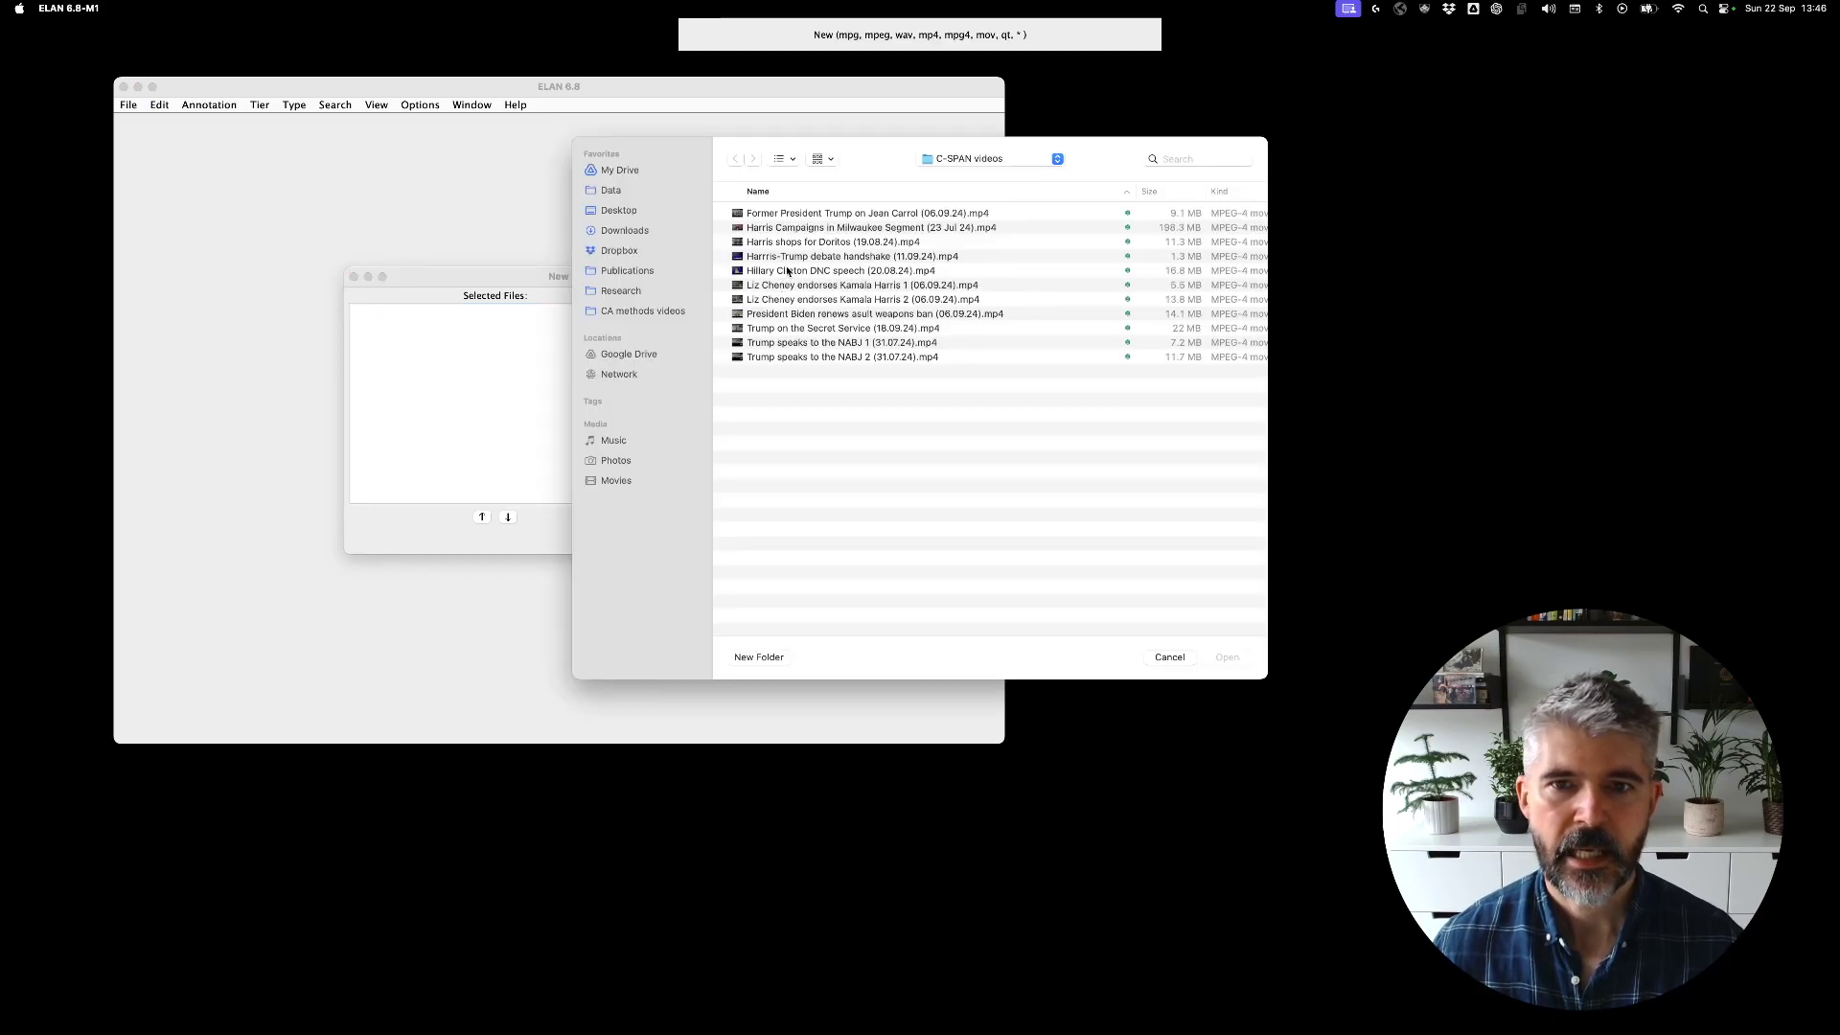
{"action": "left_click", "coordinate": [795, 231]}
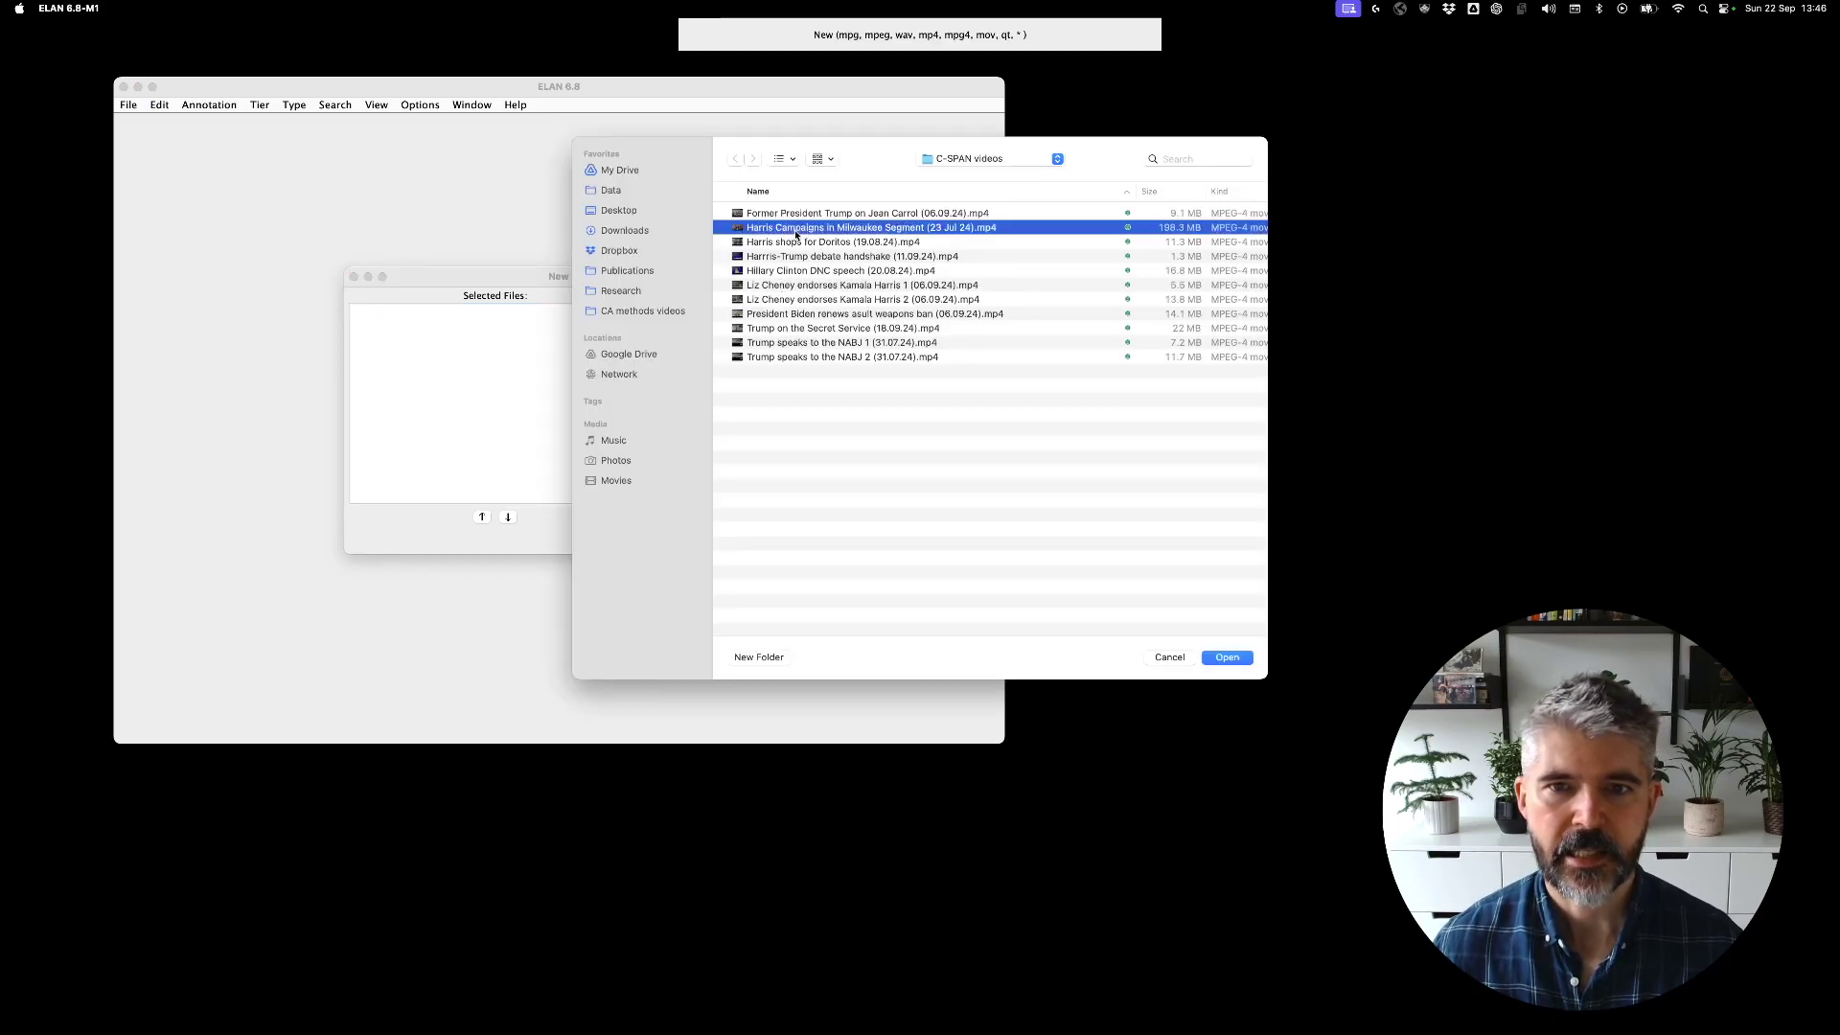
{"action": "left_click", "coordinate": [1227, 658]}
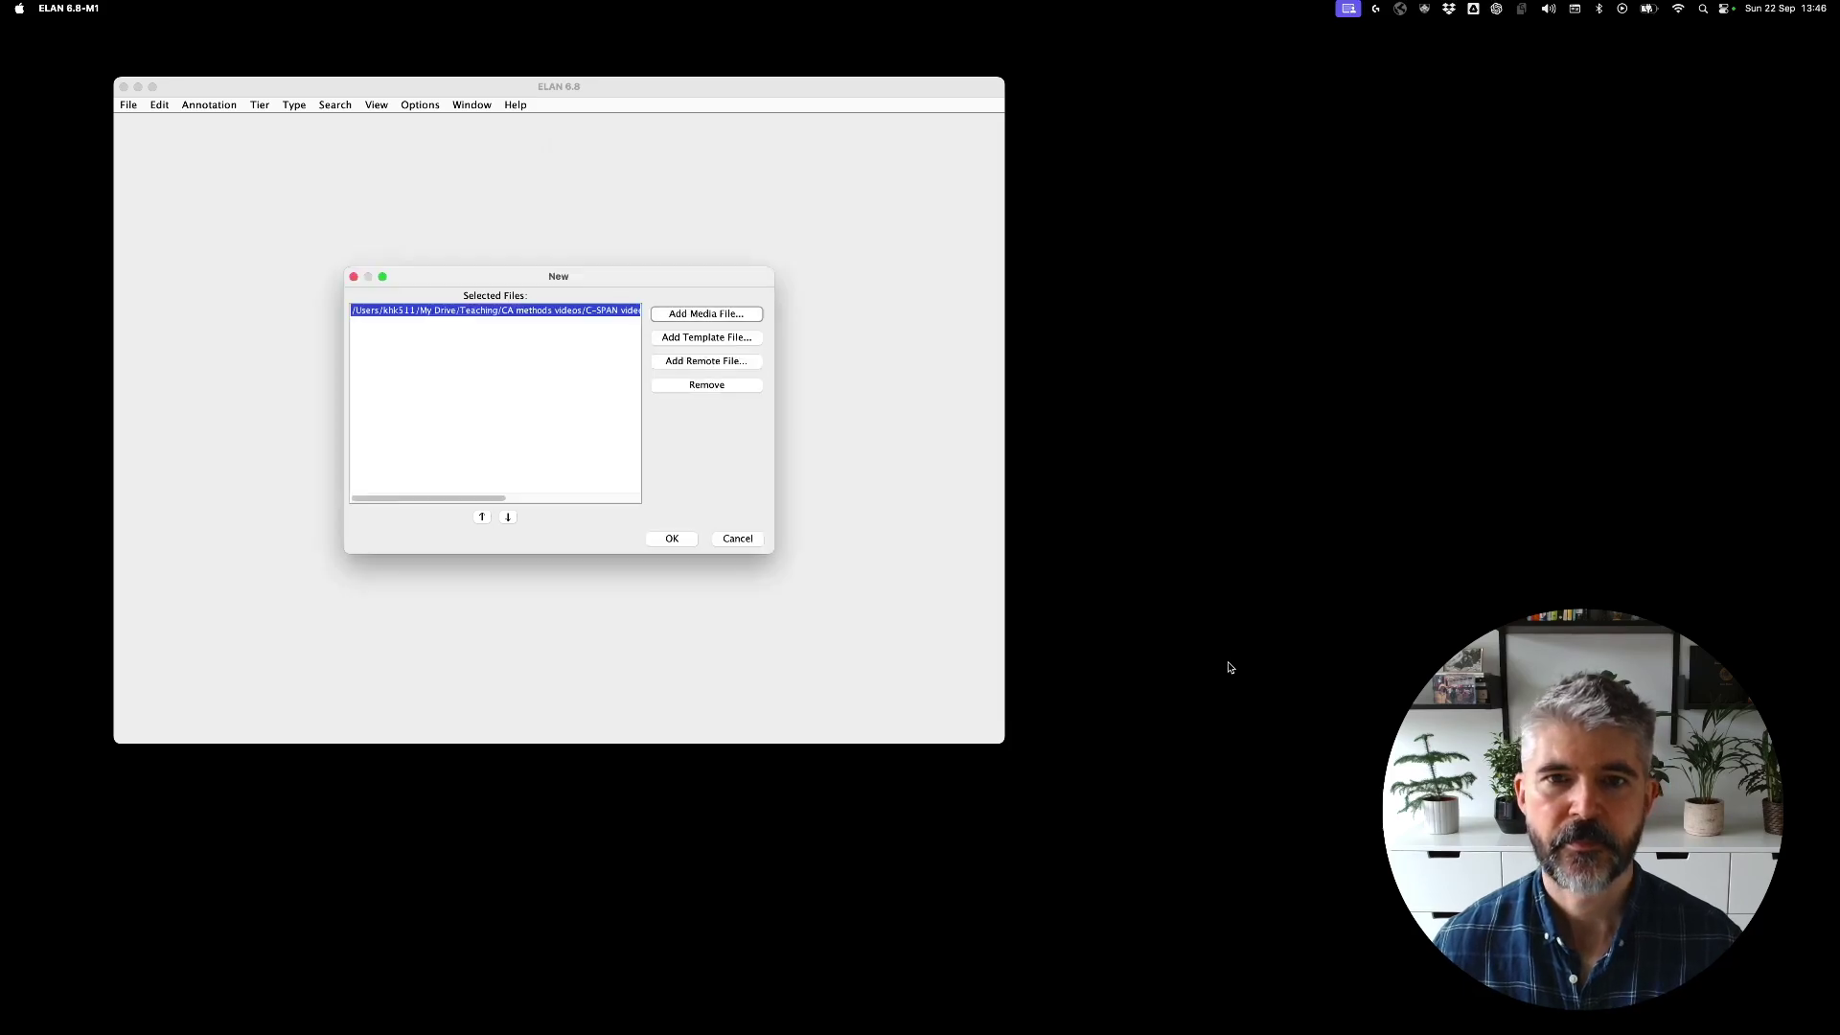
{"action": "left_click", "coordinate": [677, 535]}
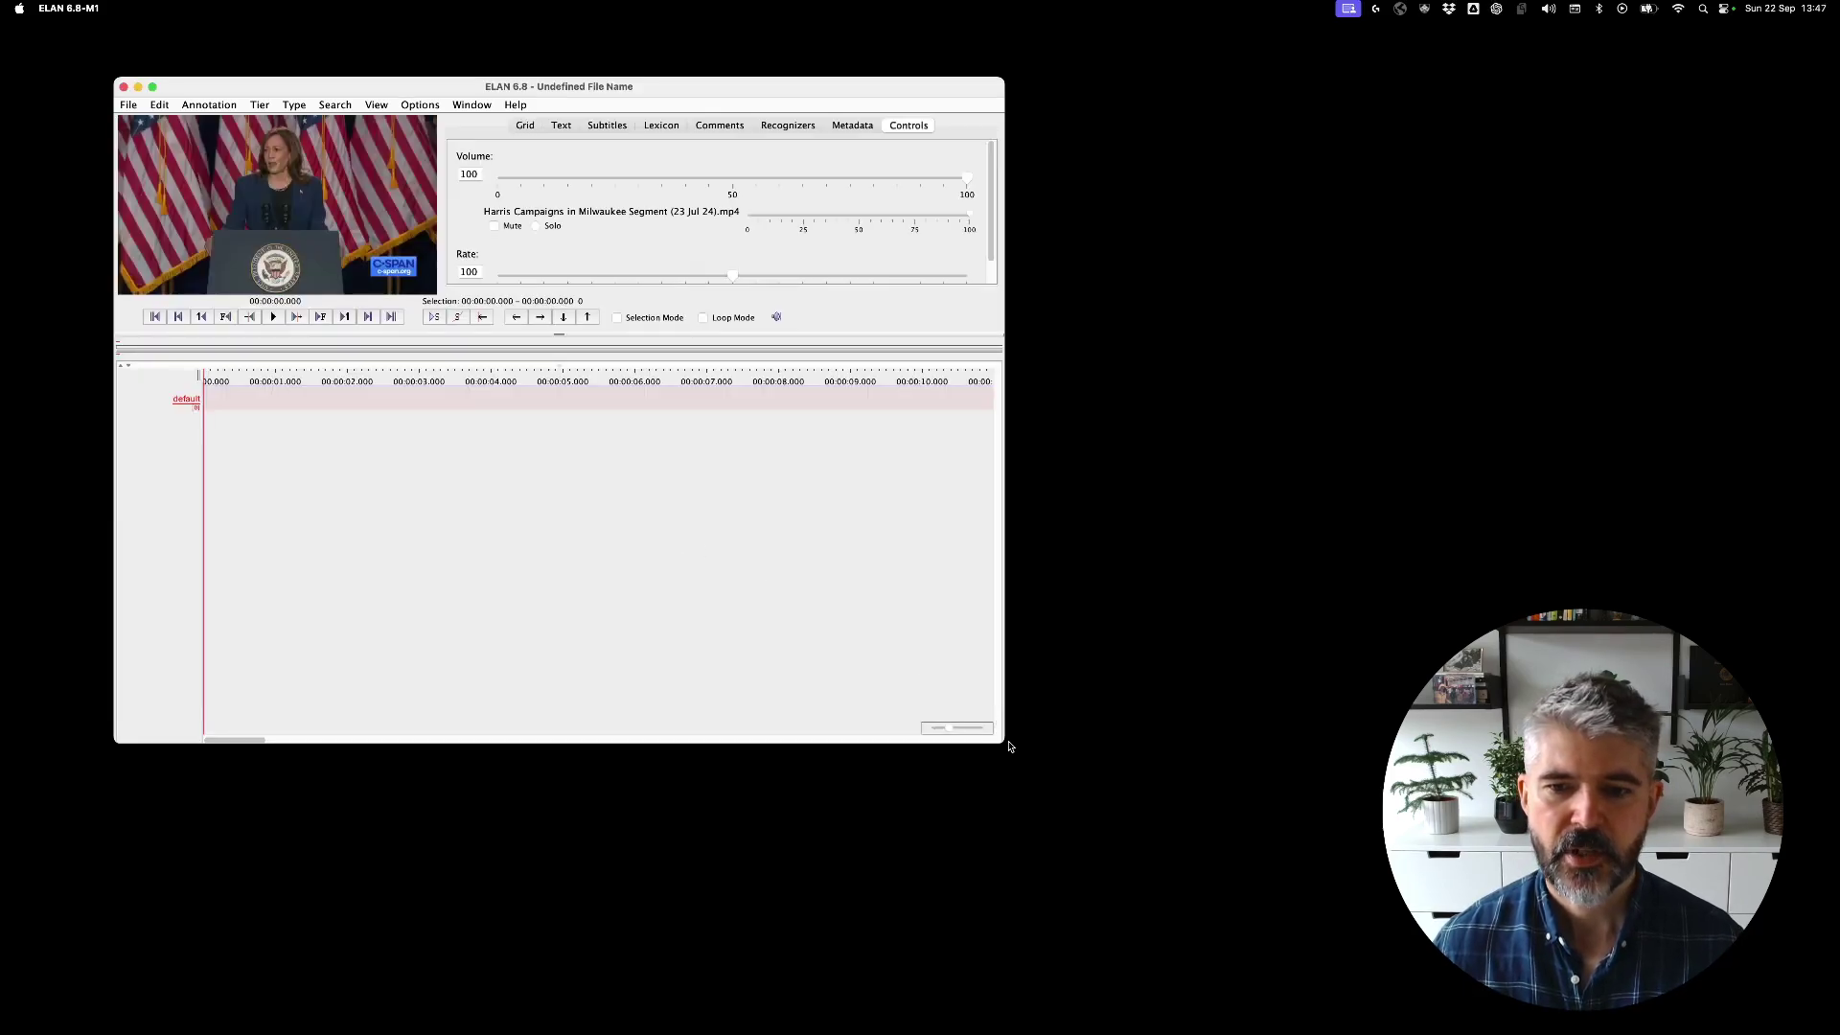
Enlarge the ELAN window and its video viewer, and move the media position to about 00:01:40.9.
{"action": "left_click_drag", "start_coordinate": [1003, 742], "coordinate": [1631, 905]}
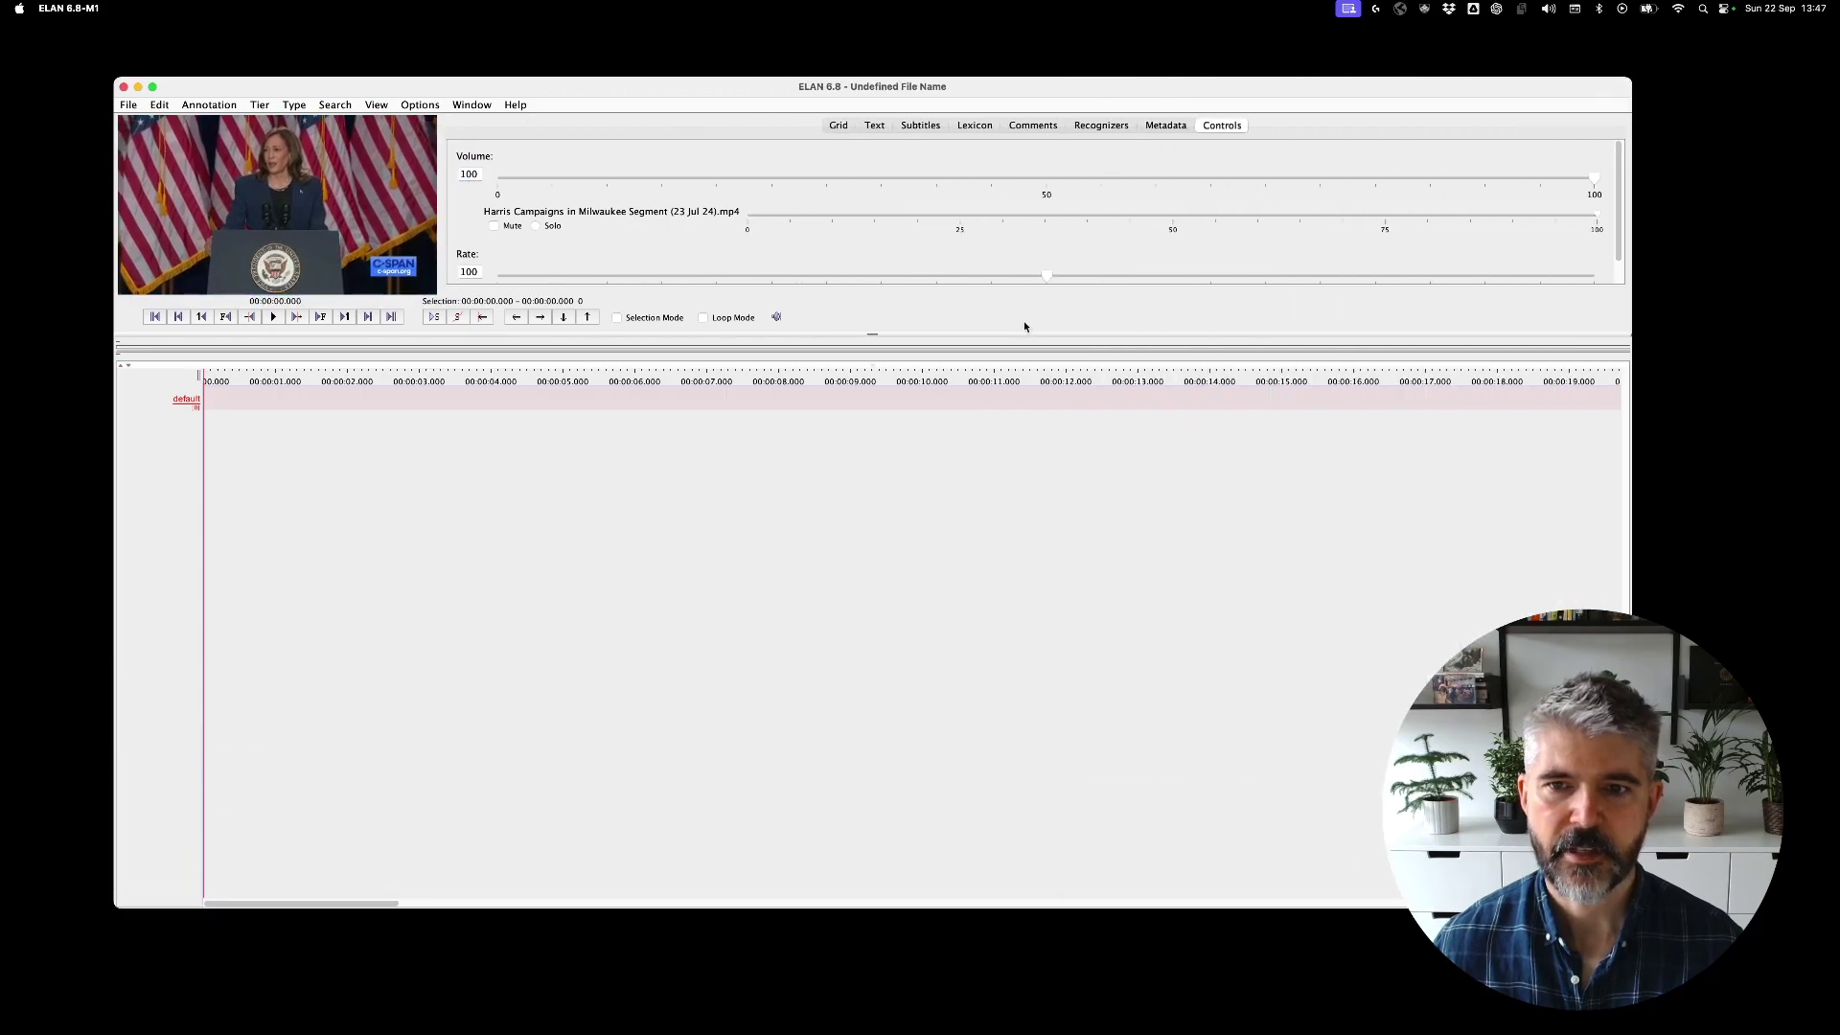
{"action": "left_click_drag", "start_coordinate": [1015, 335], "coordinate": [1016, 509]}
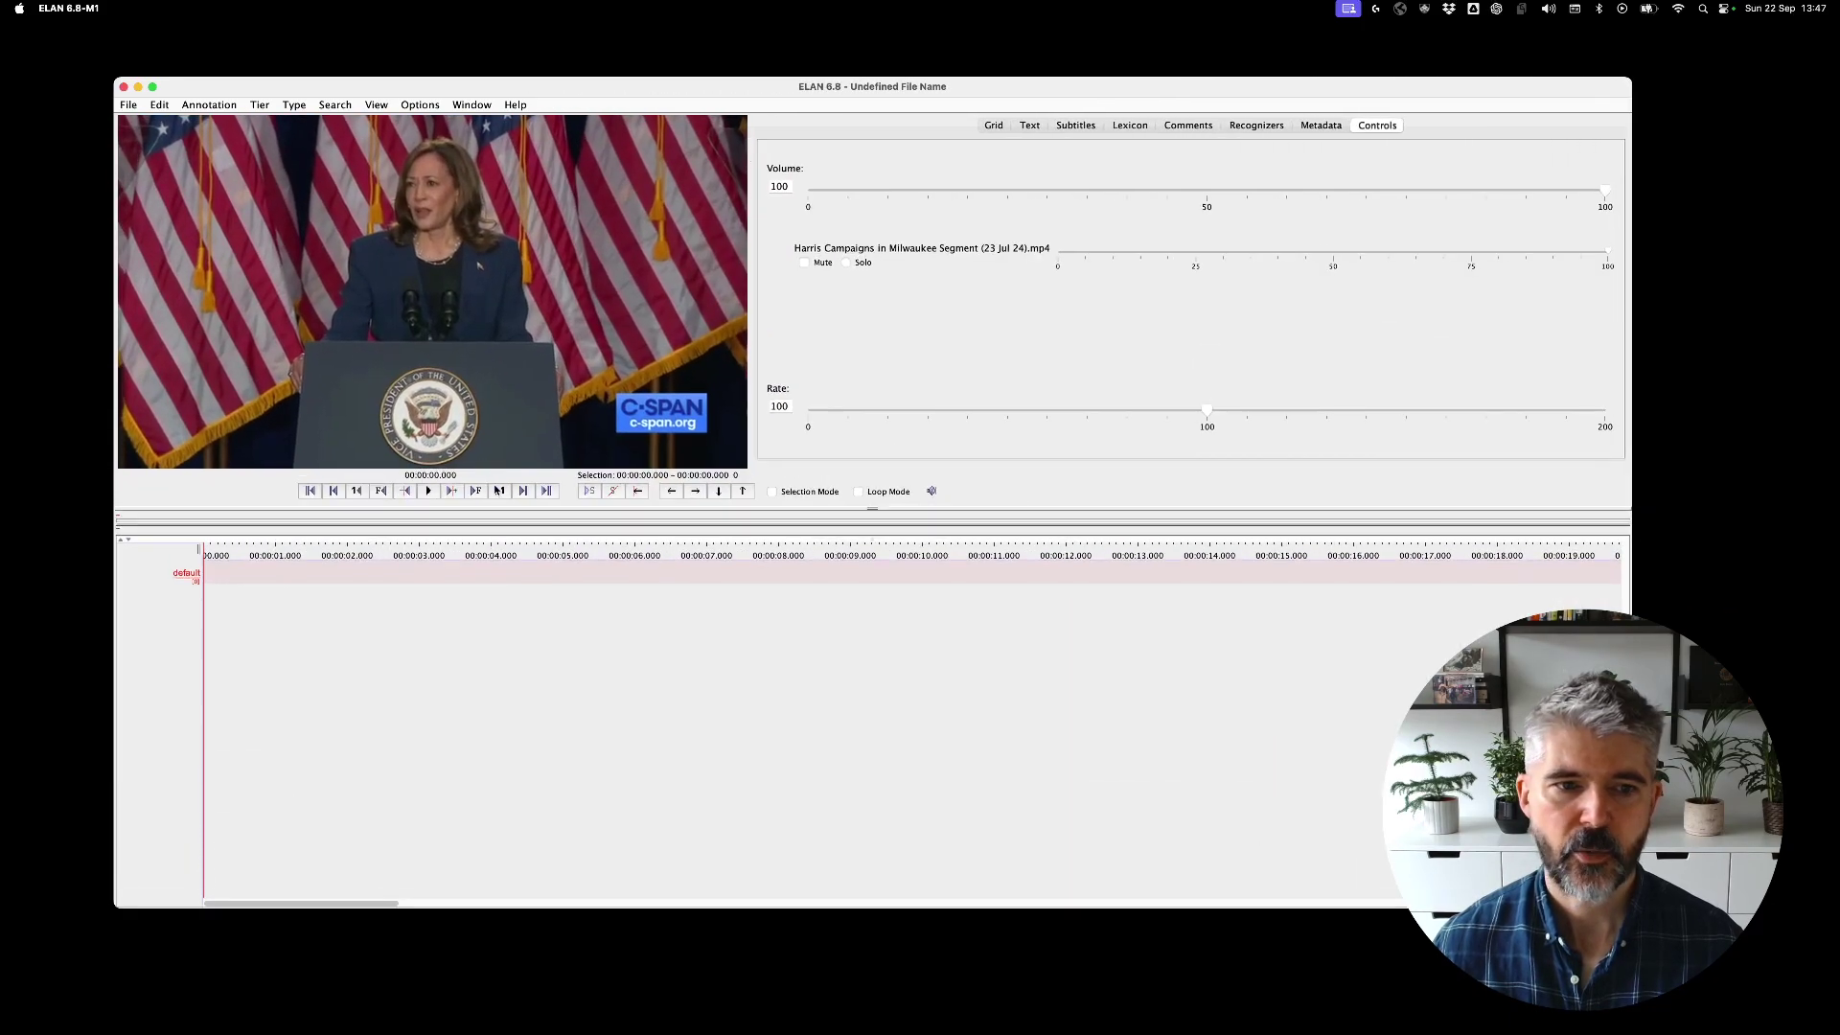
{"action": "left_click_drag", "start_coordinate": [146, 519], "coordinate": [1265, 530]}
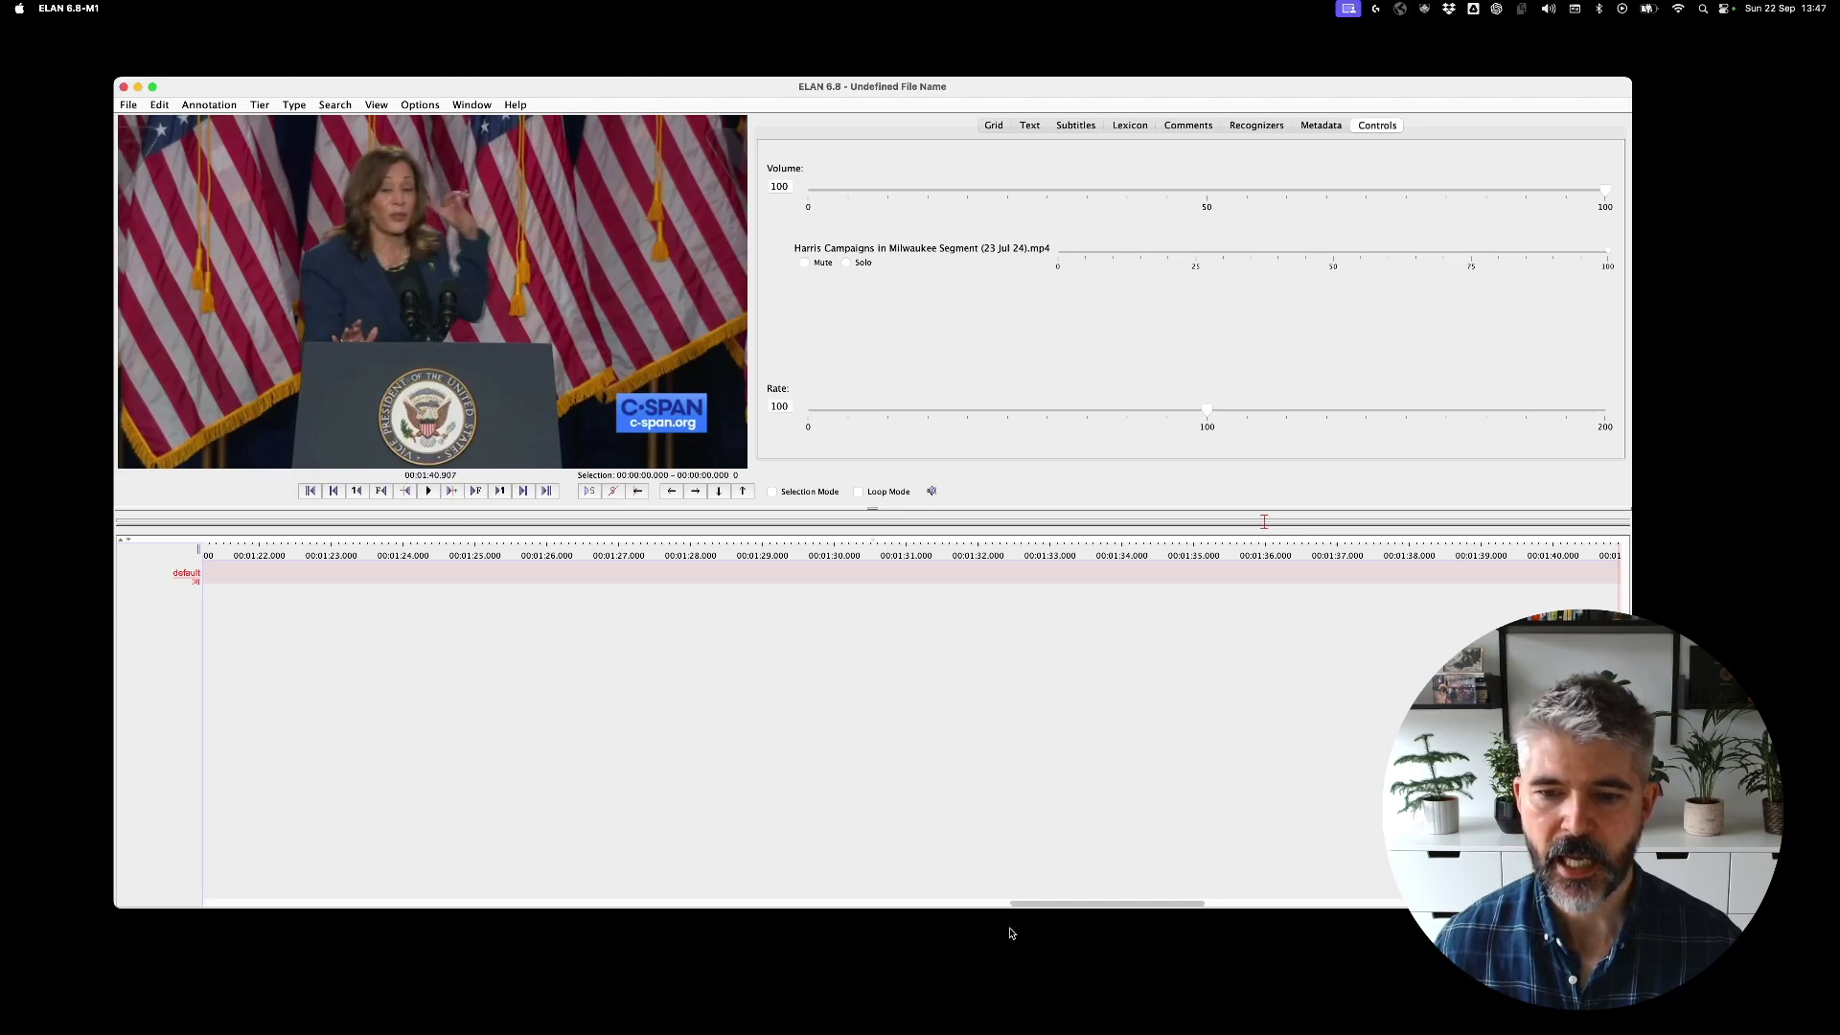
{"action": "left_click_drag", "start_coordinate": [1028, 906], "coordinate": [1105, 904]}
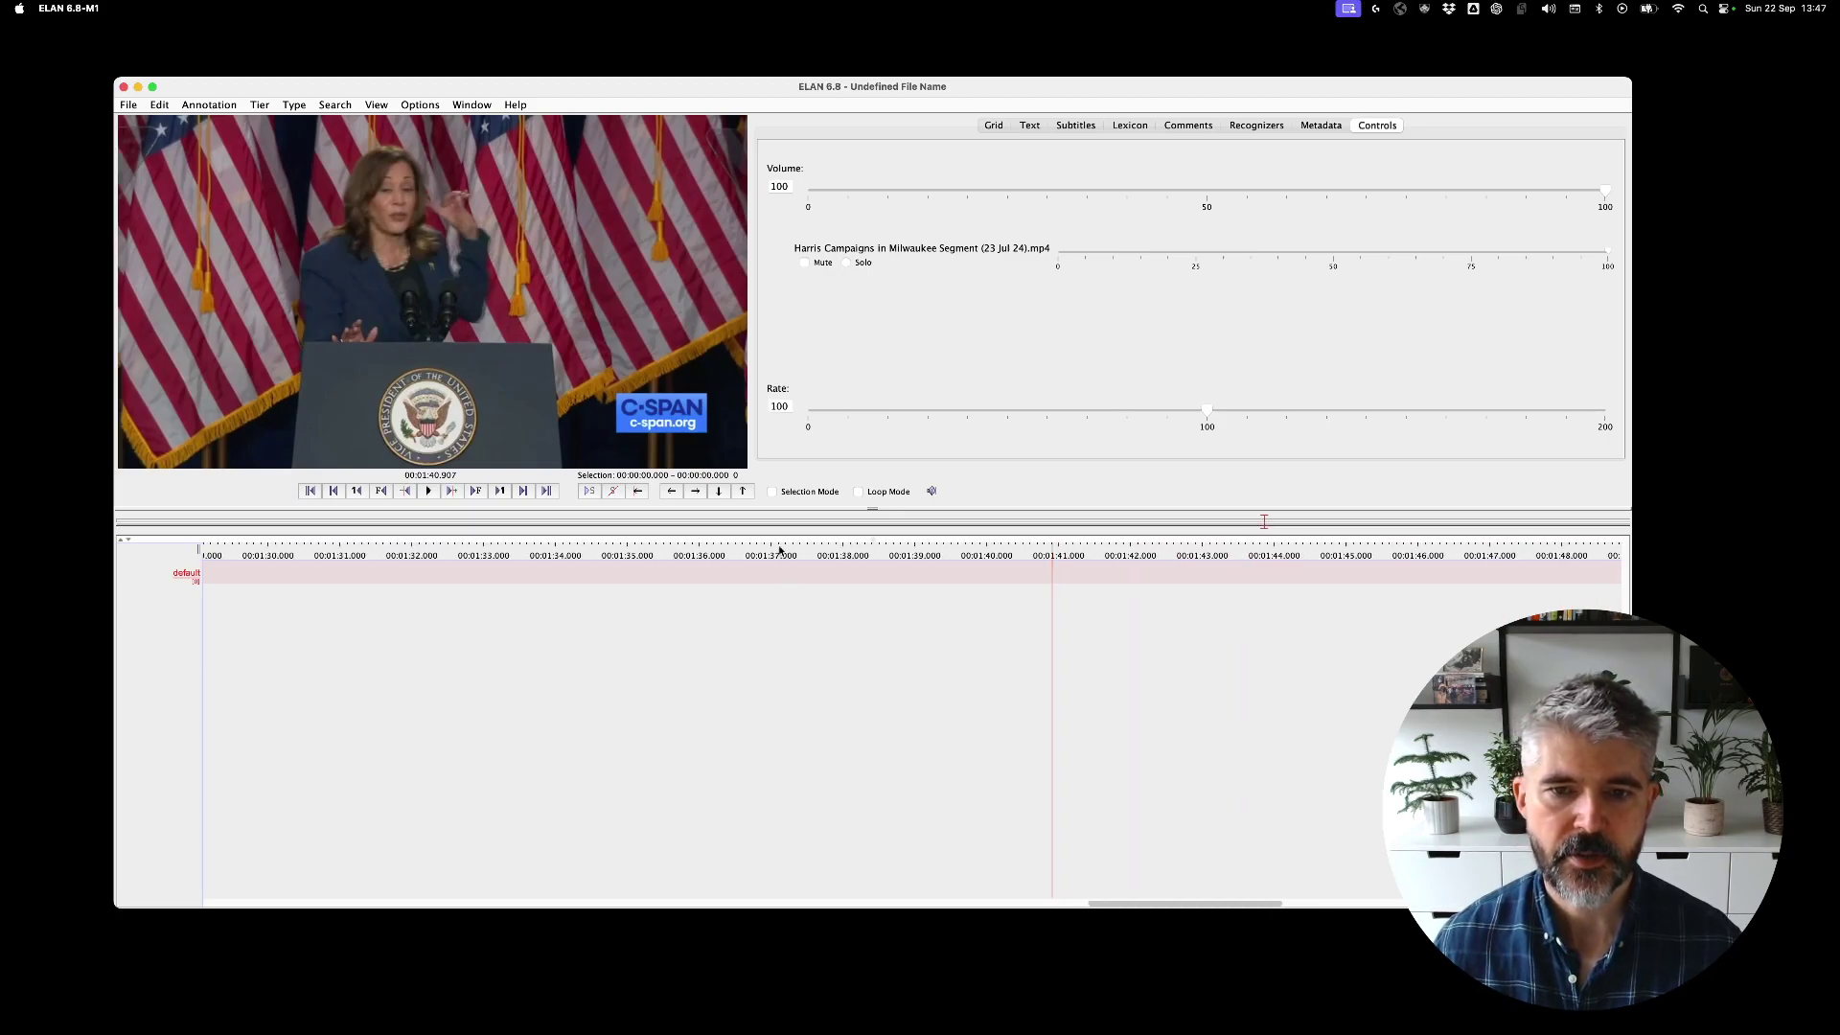
Select about 00:01:37.600 to 00:01:47.420 on the timeline and add the default-tier annotation "We're not going back".
{"action": "left_click", "coordinate": [817, 558]}
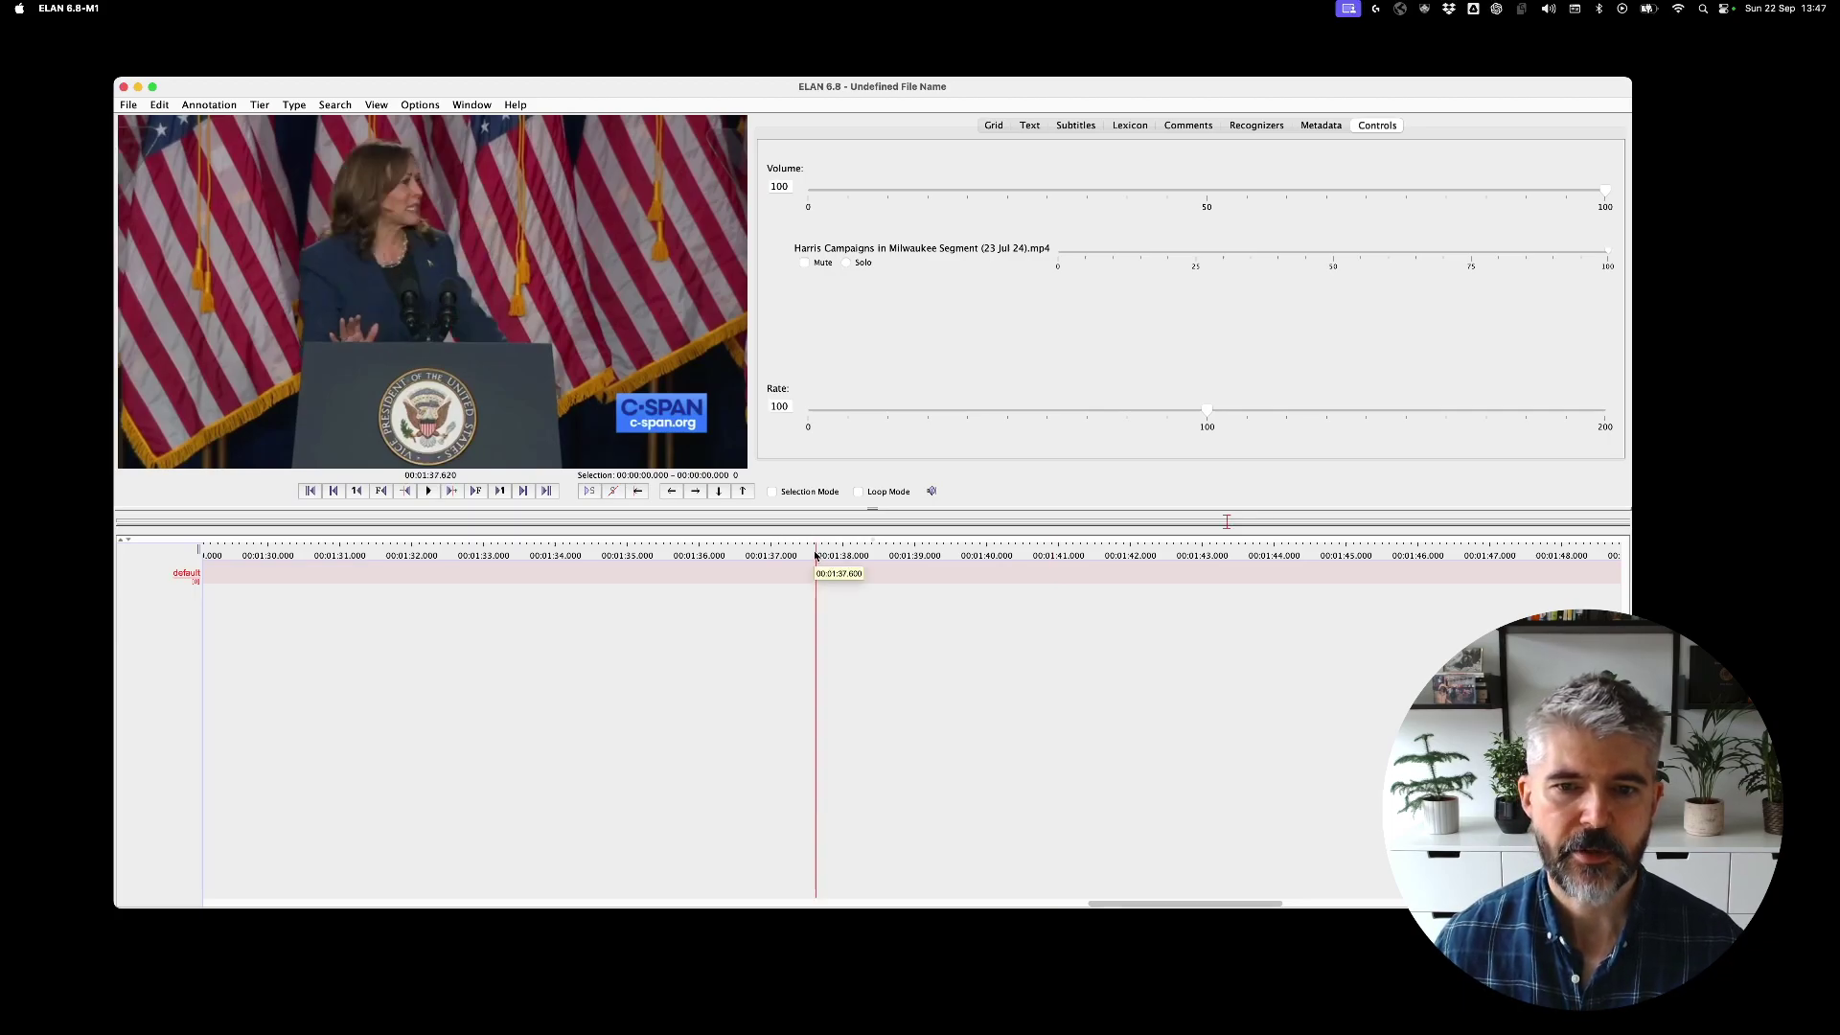
{"action": "left_click_drag", "start_coordinate": [815, 555], "coordinate": [1521, 576]}
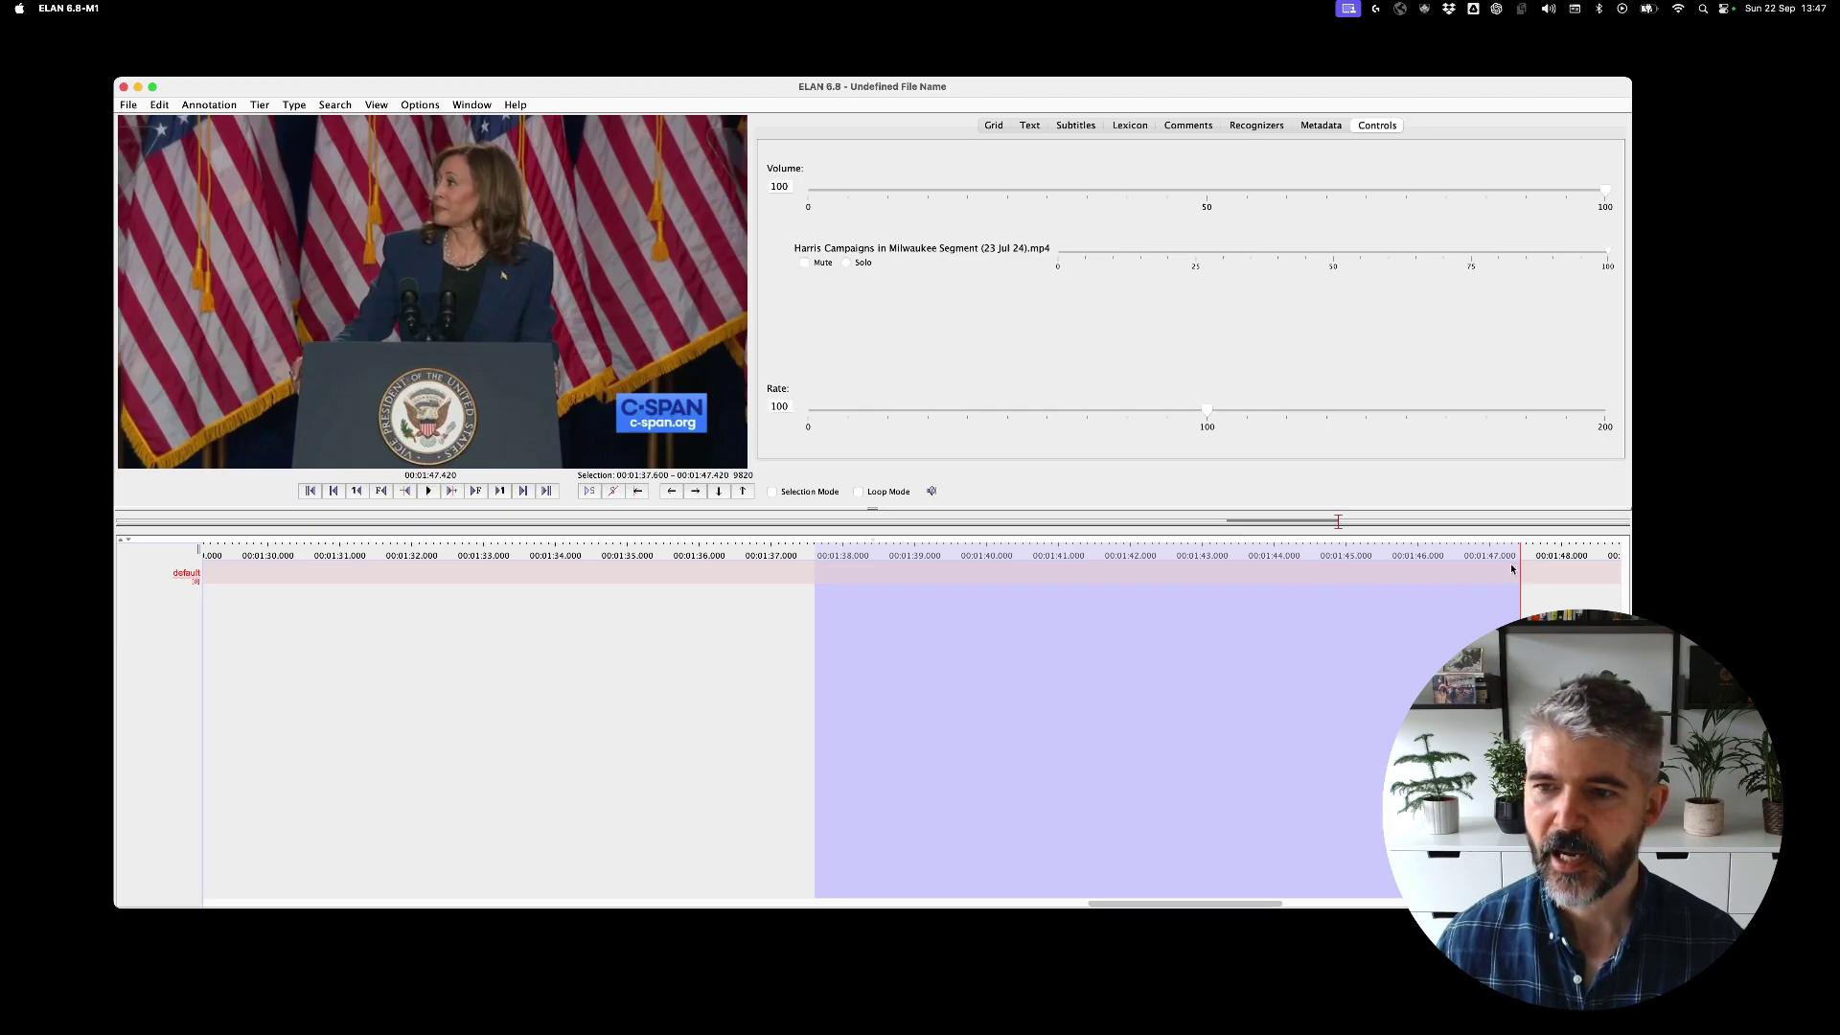
{"action": "double_click", "coordinate": [1230, 576]}
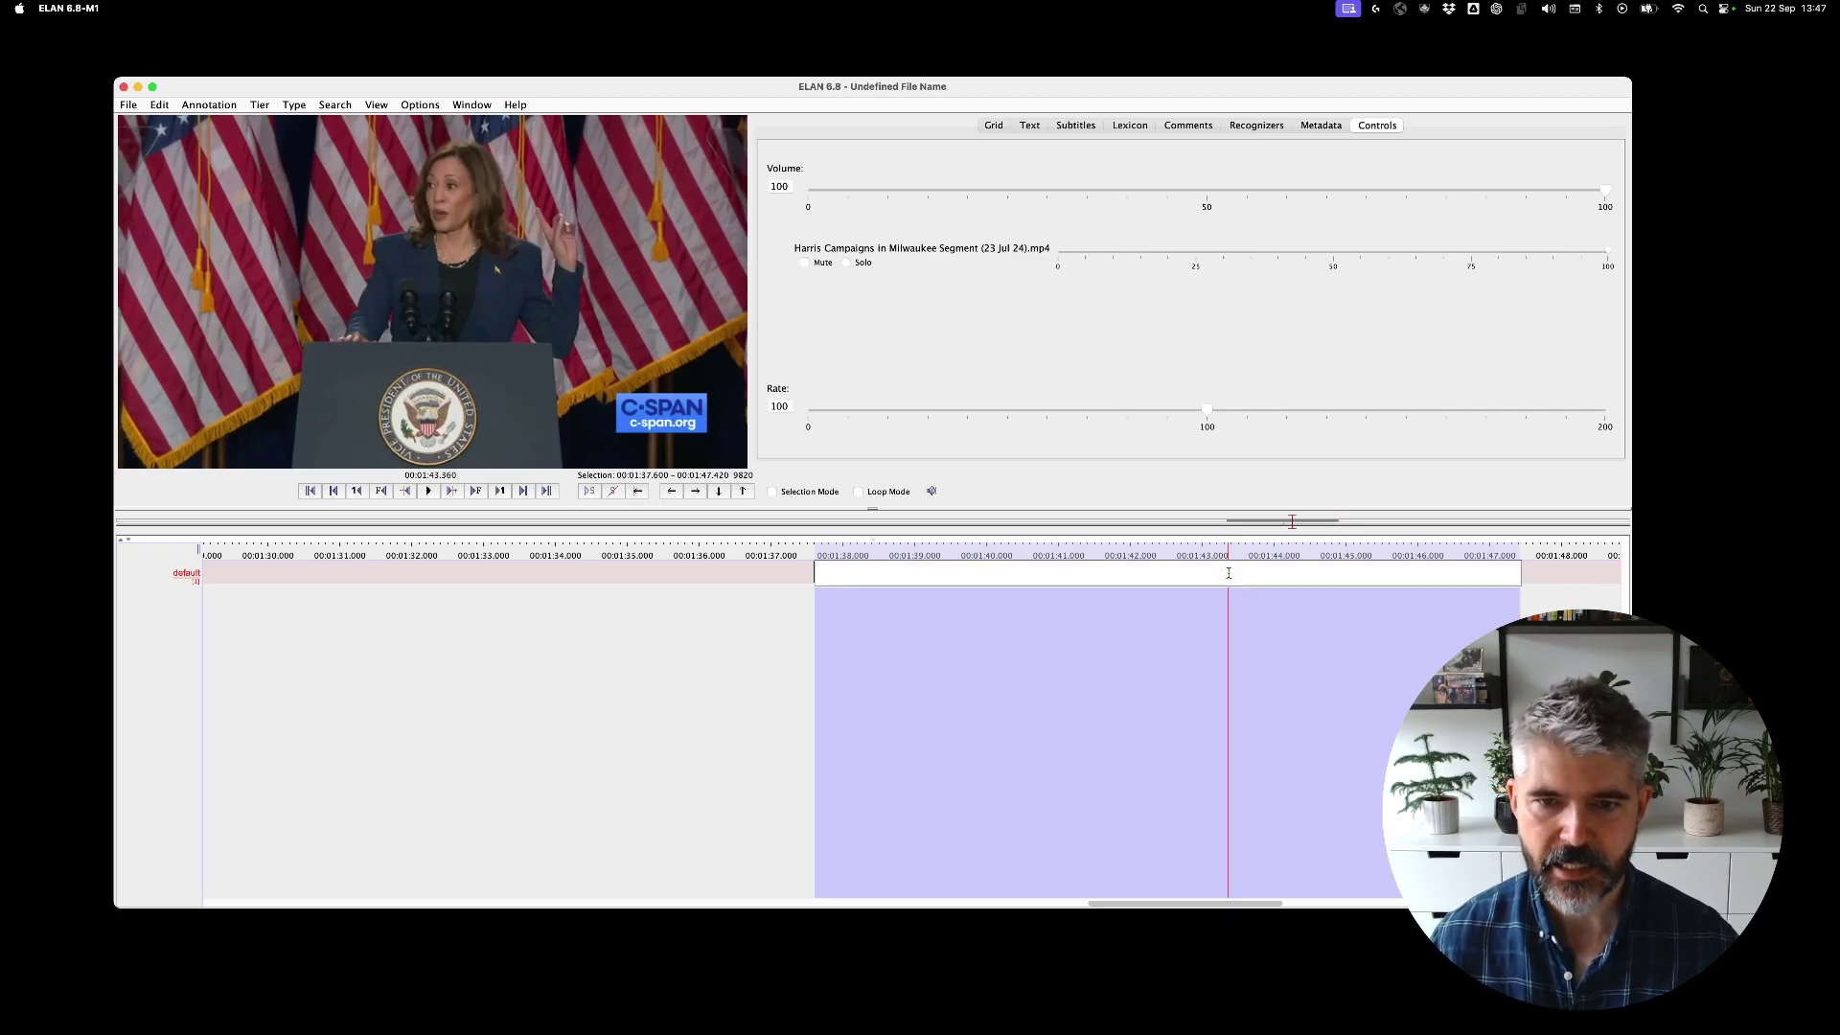
{"action": "type", "text": "We're not"}
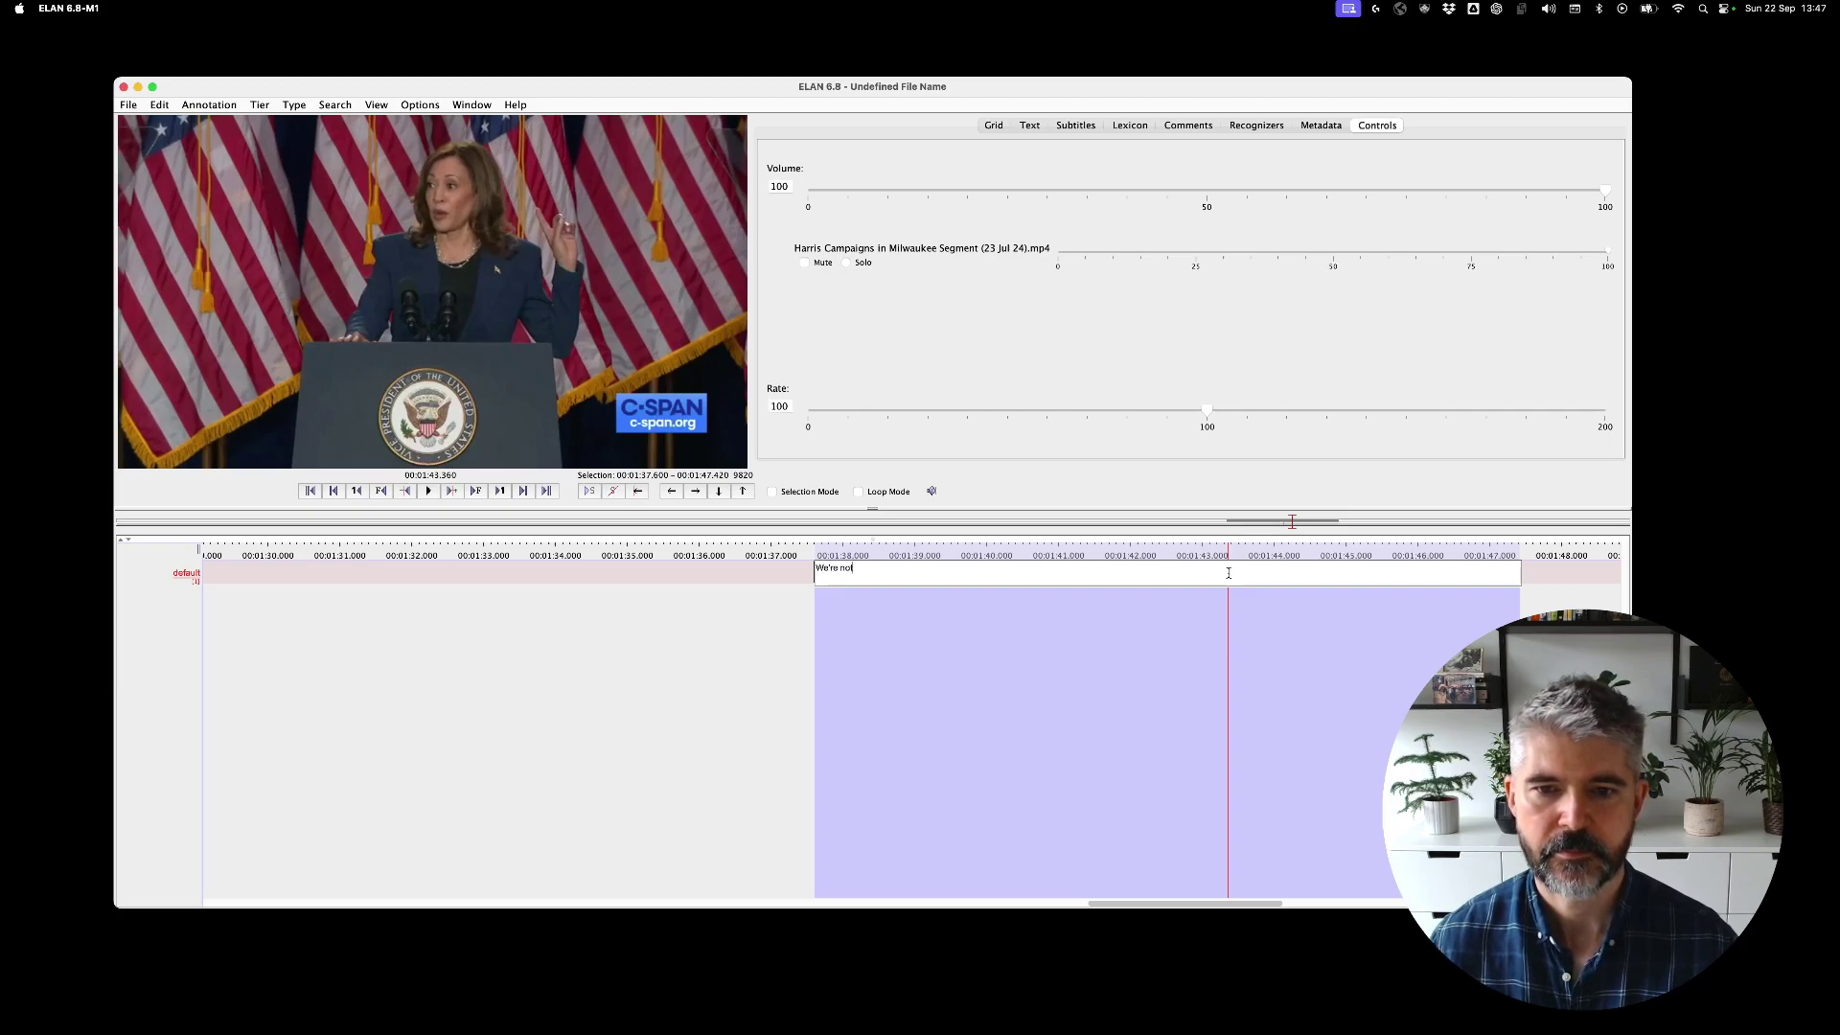
{"action": "type", "text": " going back"}
{"action": "key", "text": "Return"}
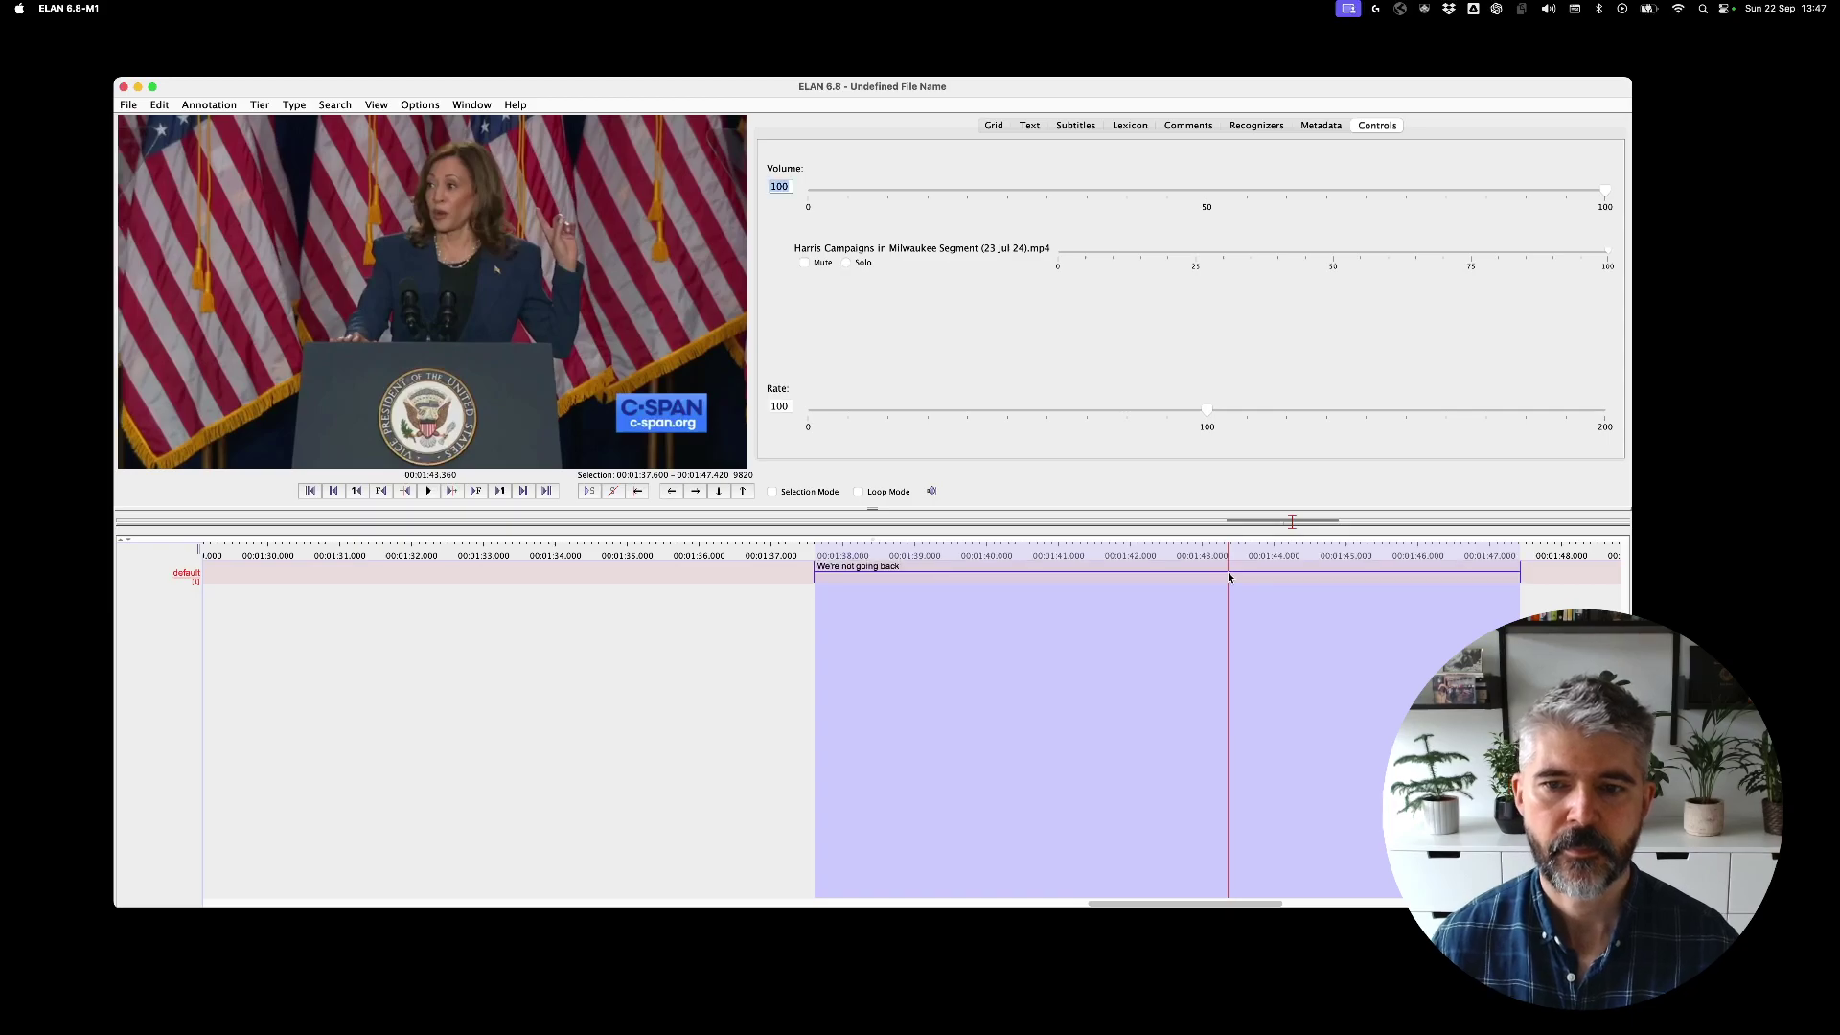
Play the "We're not going back" annotation and extend its boundaries to about 00:01:37.500 and 00:01:47.580.
{"action": "left_click", "coordinate": [1231, 578]}
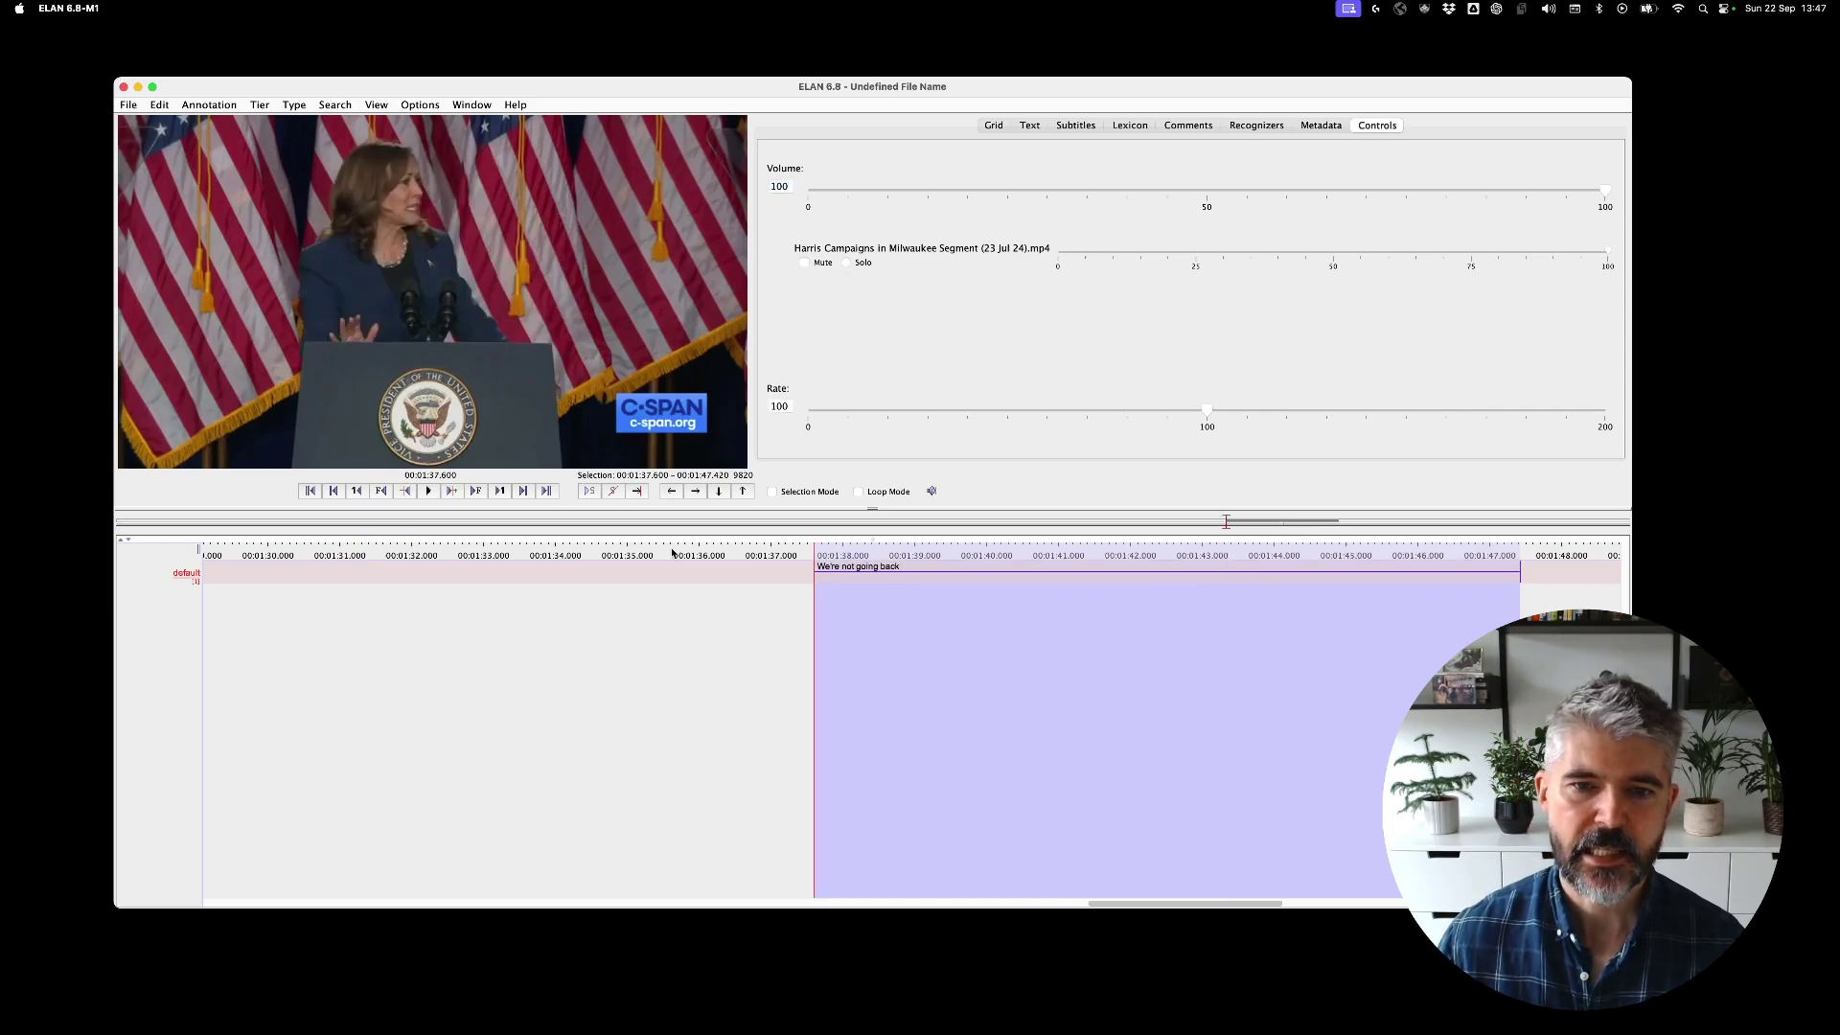
{"action": "left_click", "coordinate": [587, 490]}
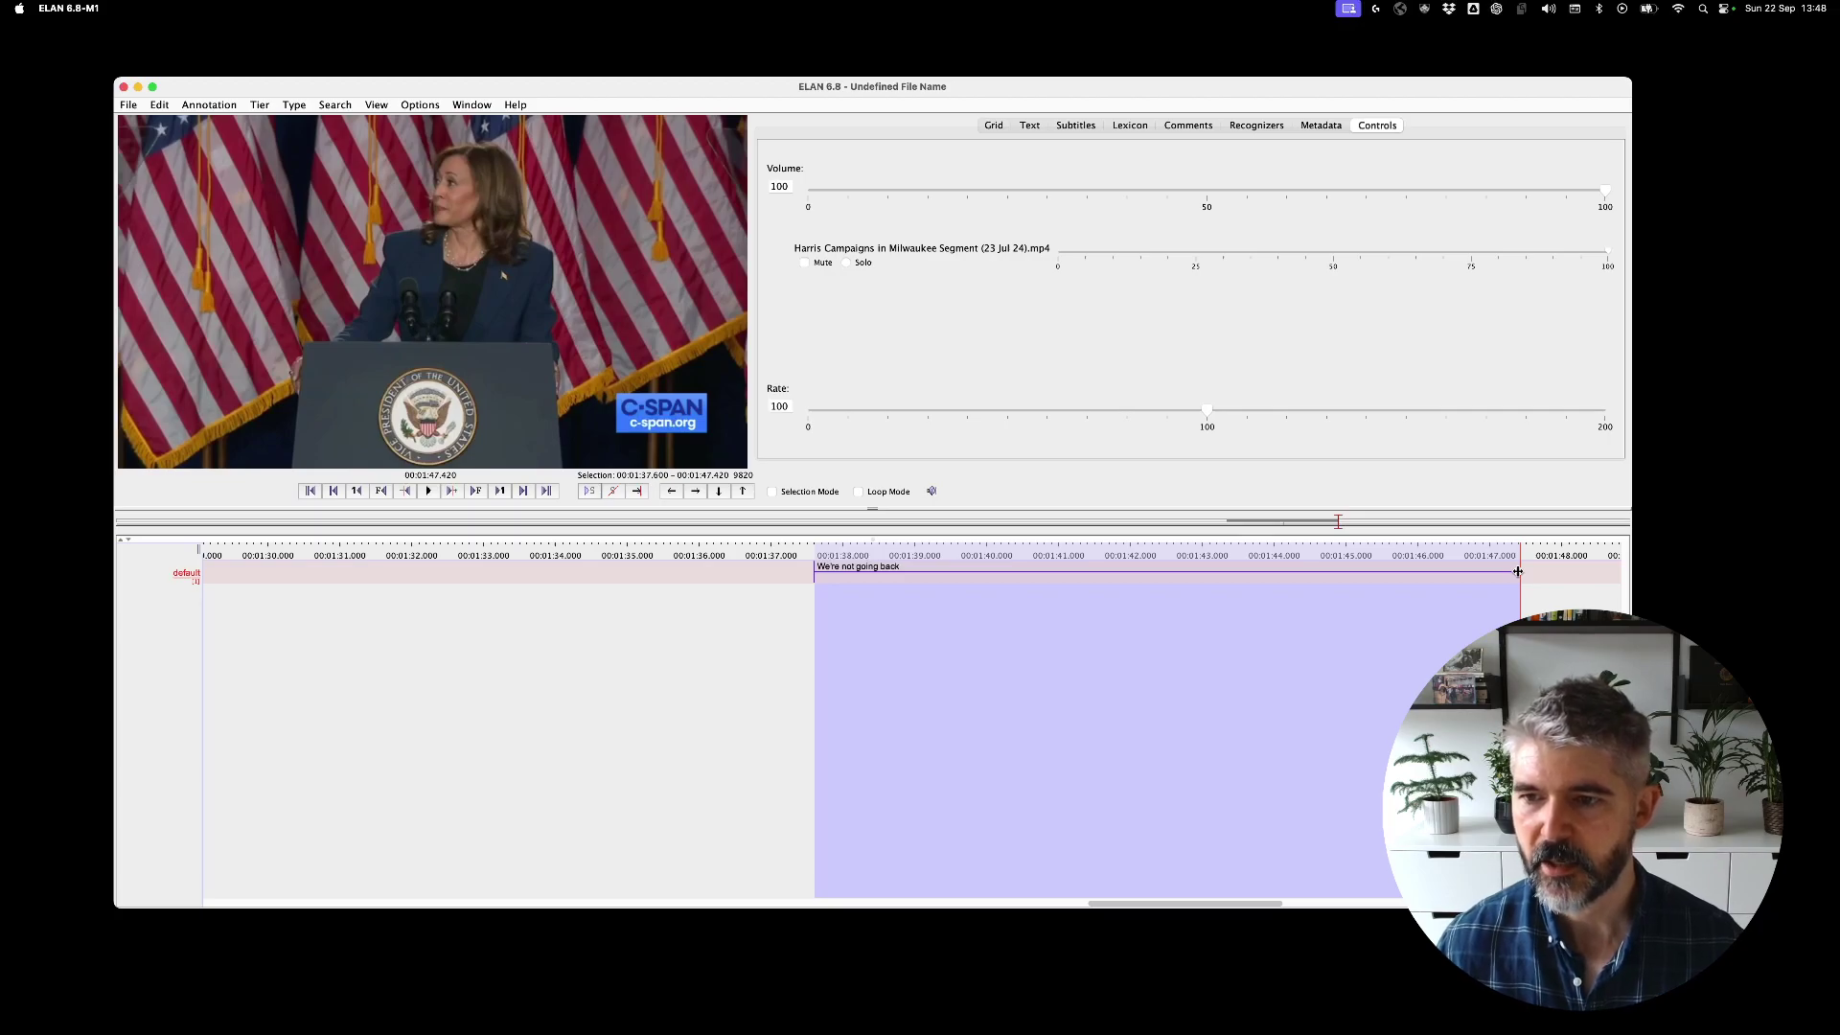
{"action": "left_click_drag", "start_coordinate": [1517, 571], "coordinate": [1531, 576]}
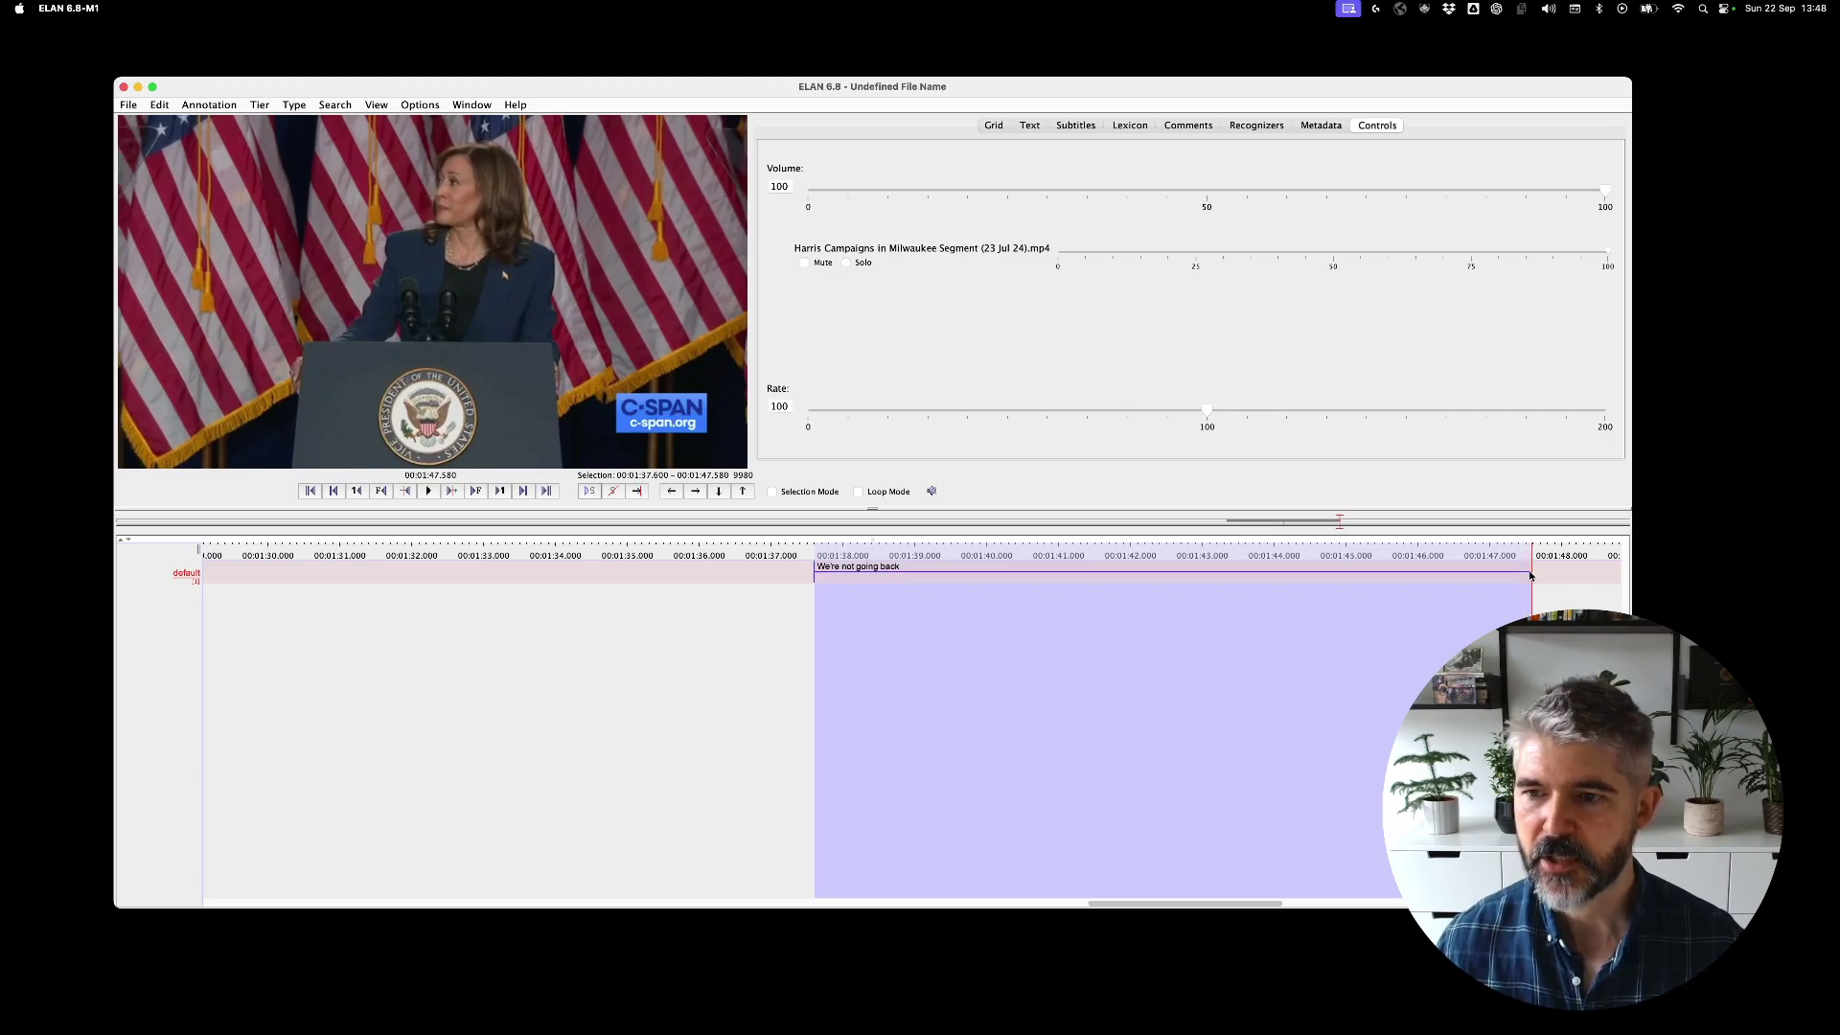
{"action": "left_click_drag", "start_coordinate": [814, 573], "coordinate": [808, 580]}
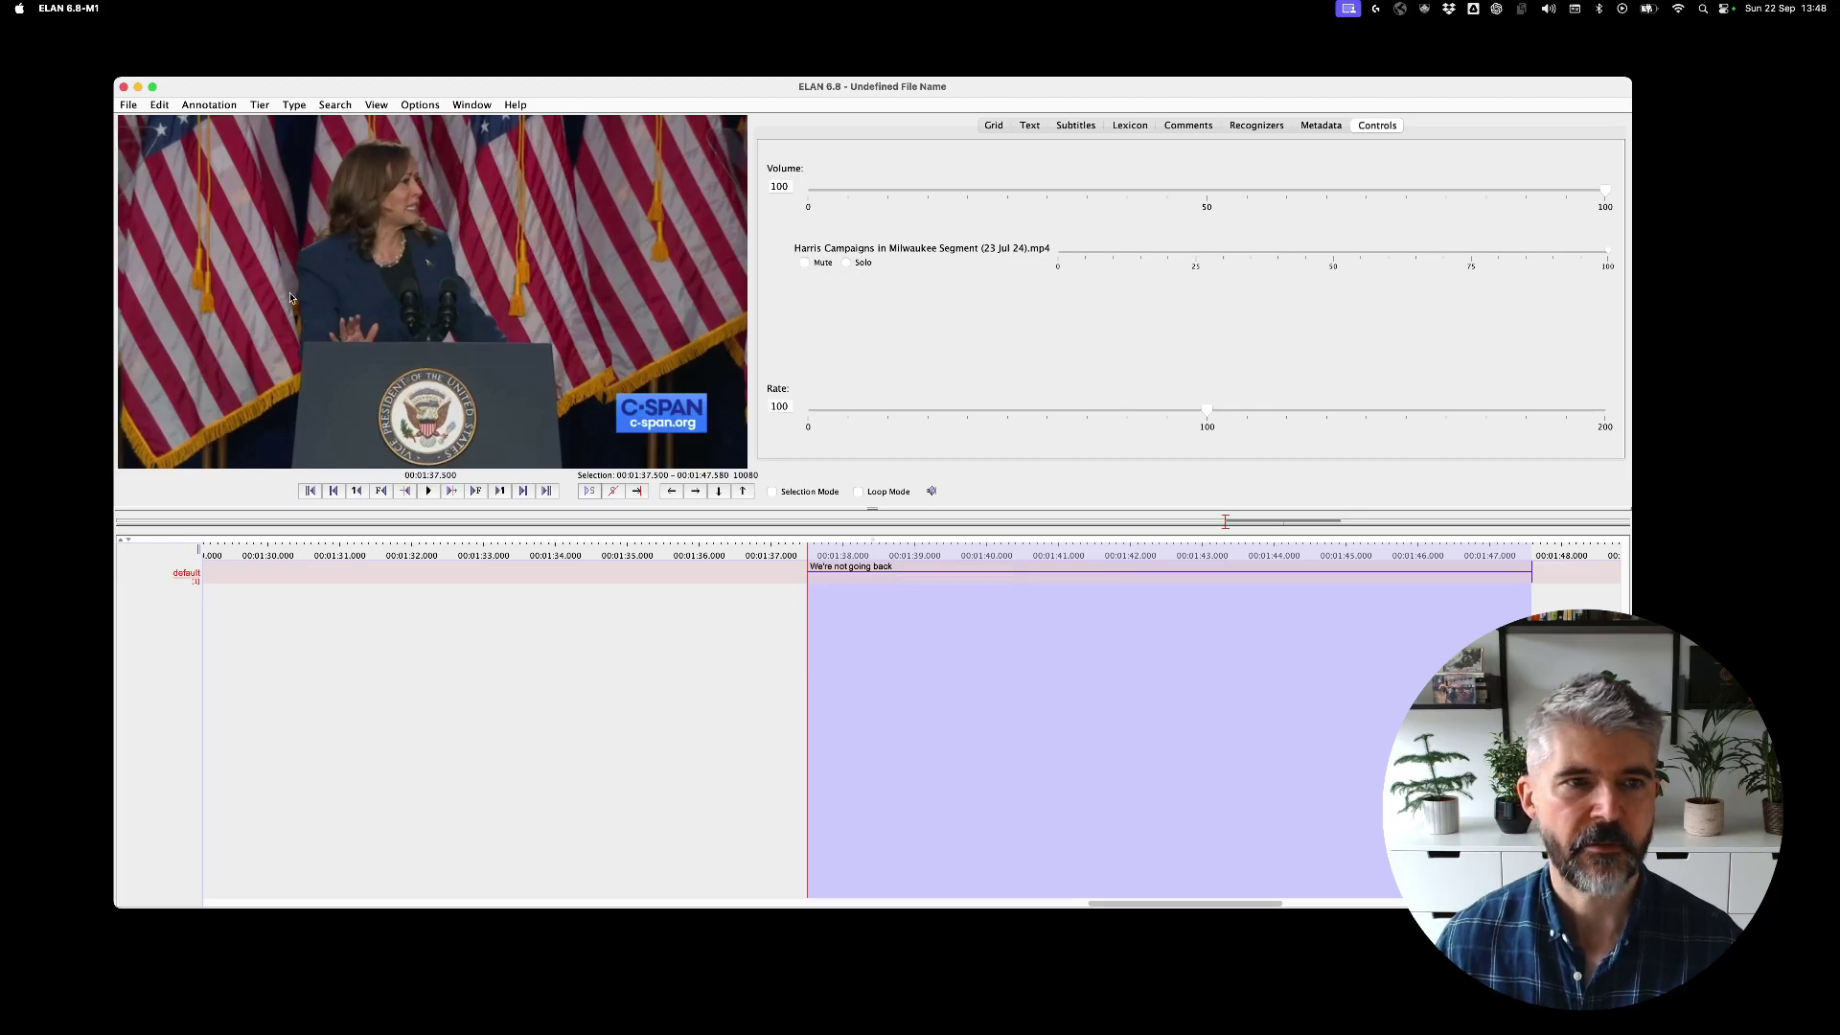
Export the selected segment as a media clip using script, saved in Downloads as "We are not going back".
{"action": "left_click", "coordinate": [127, 104]}
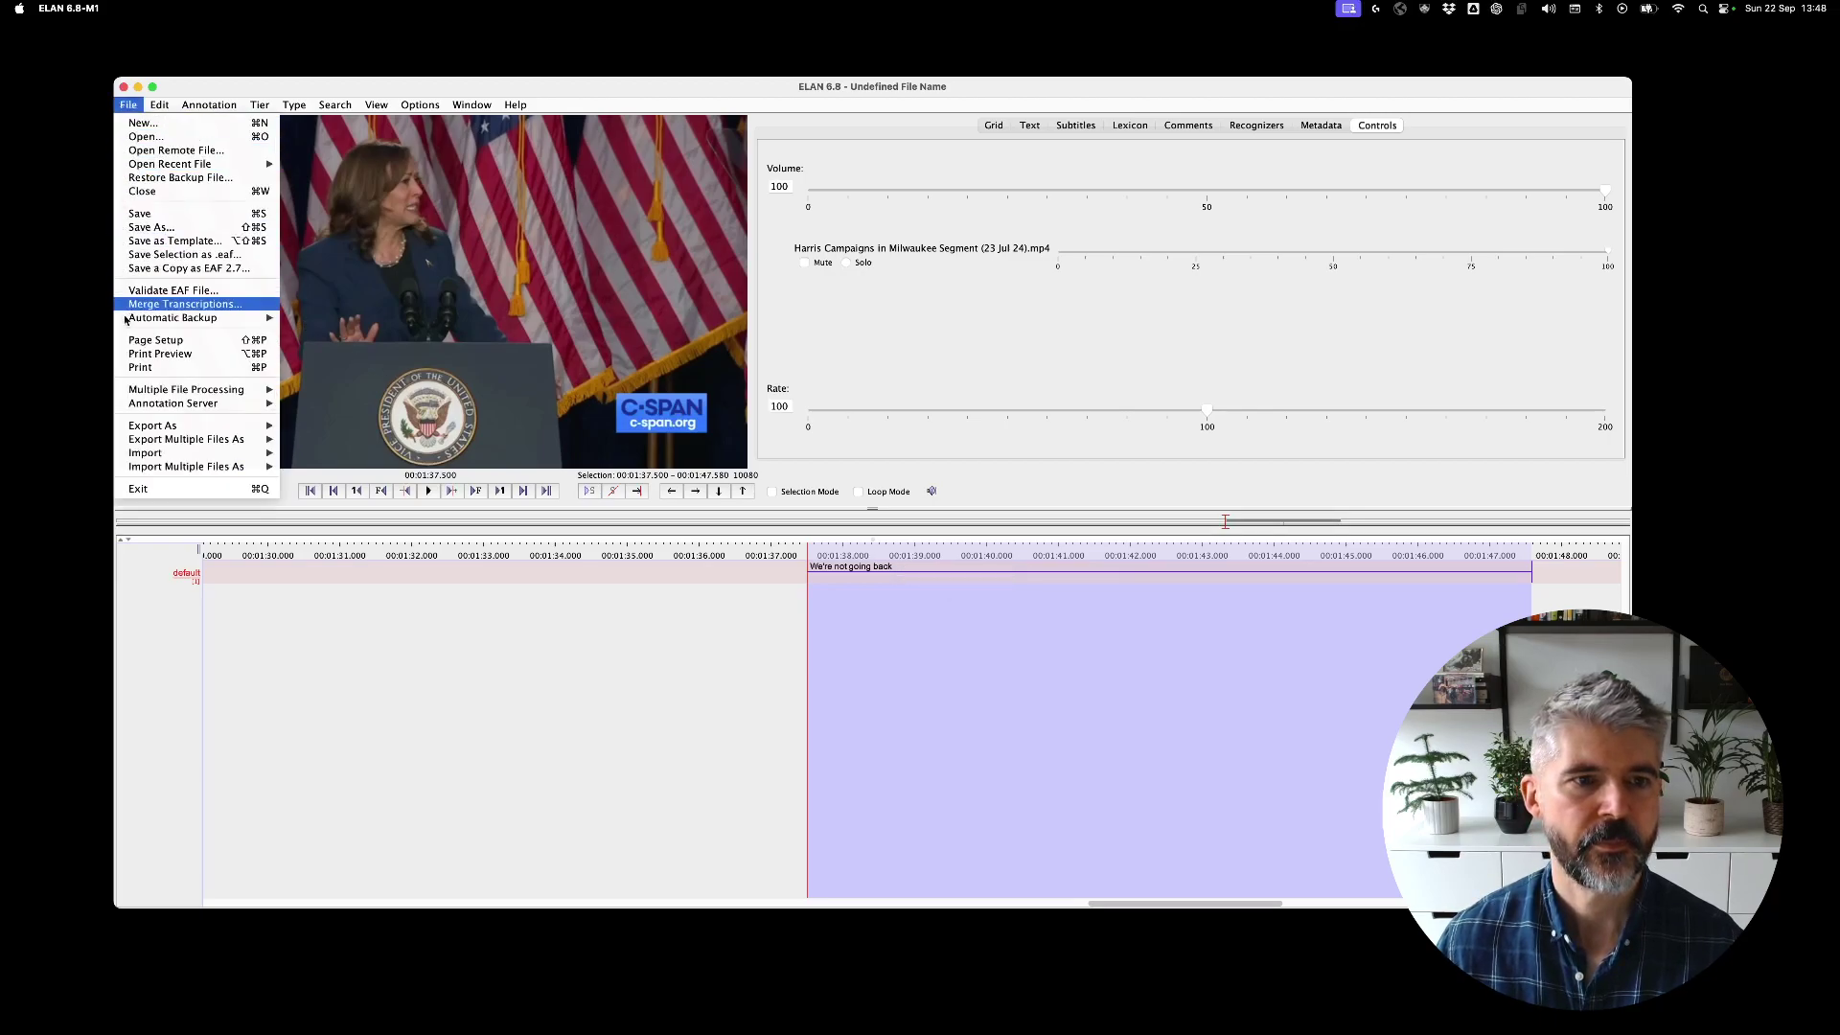
{"action": "mouse_move", "coordinate": [149, 426]}
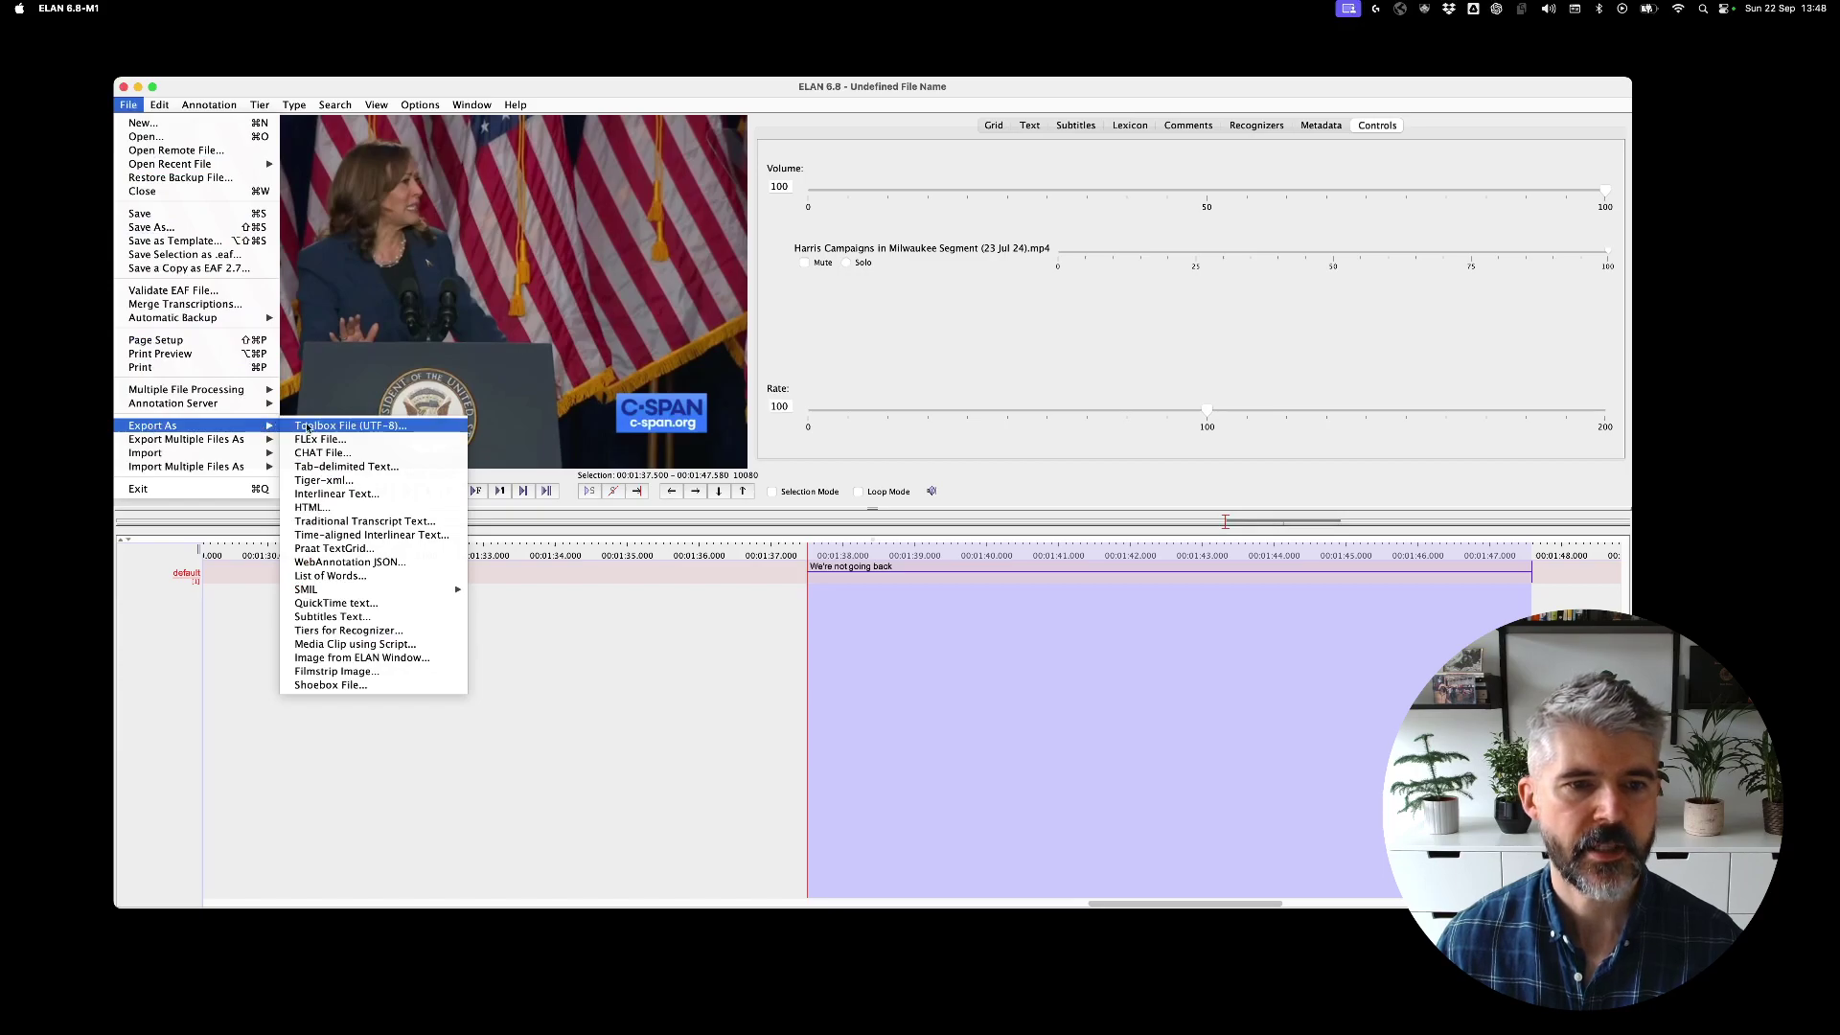
{"action": "left_click", "coordinate": [327, 645]}
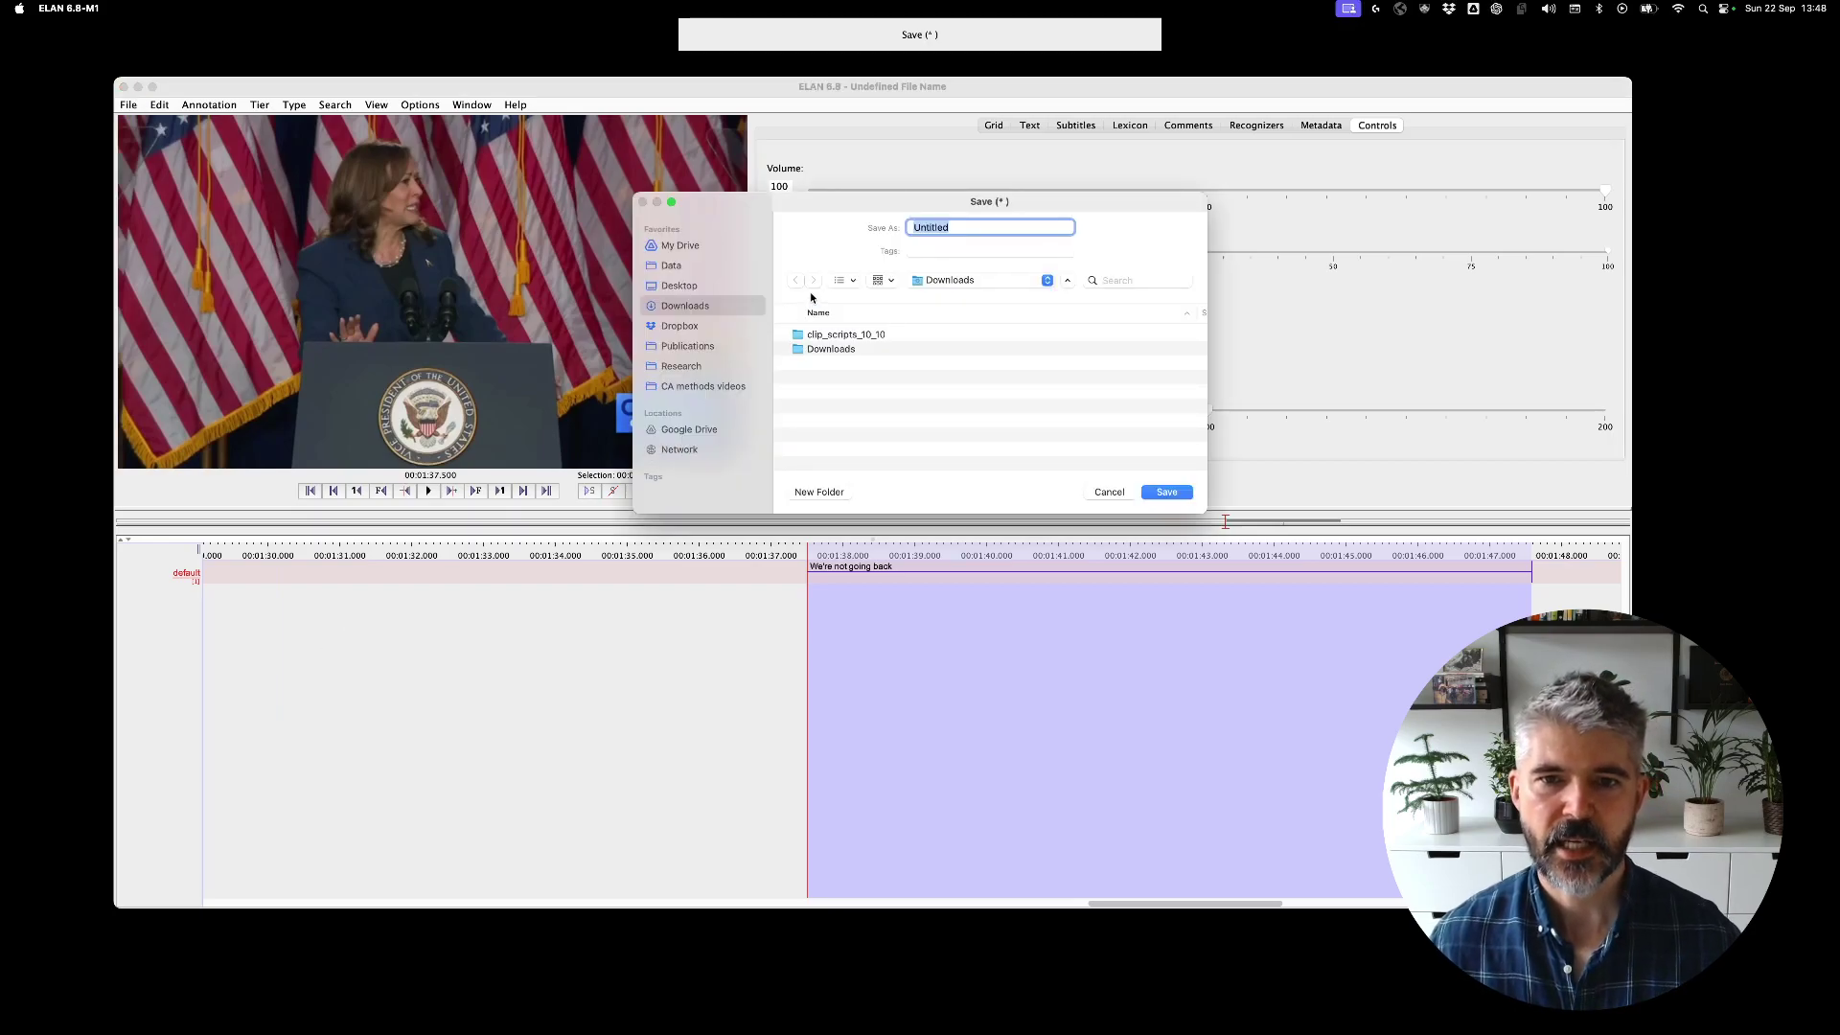
{"action": "type", "text": "We are nog"}
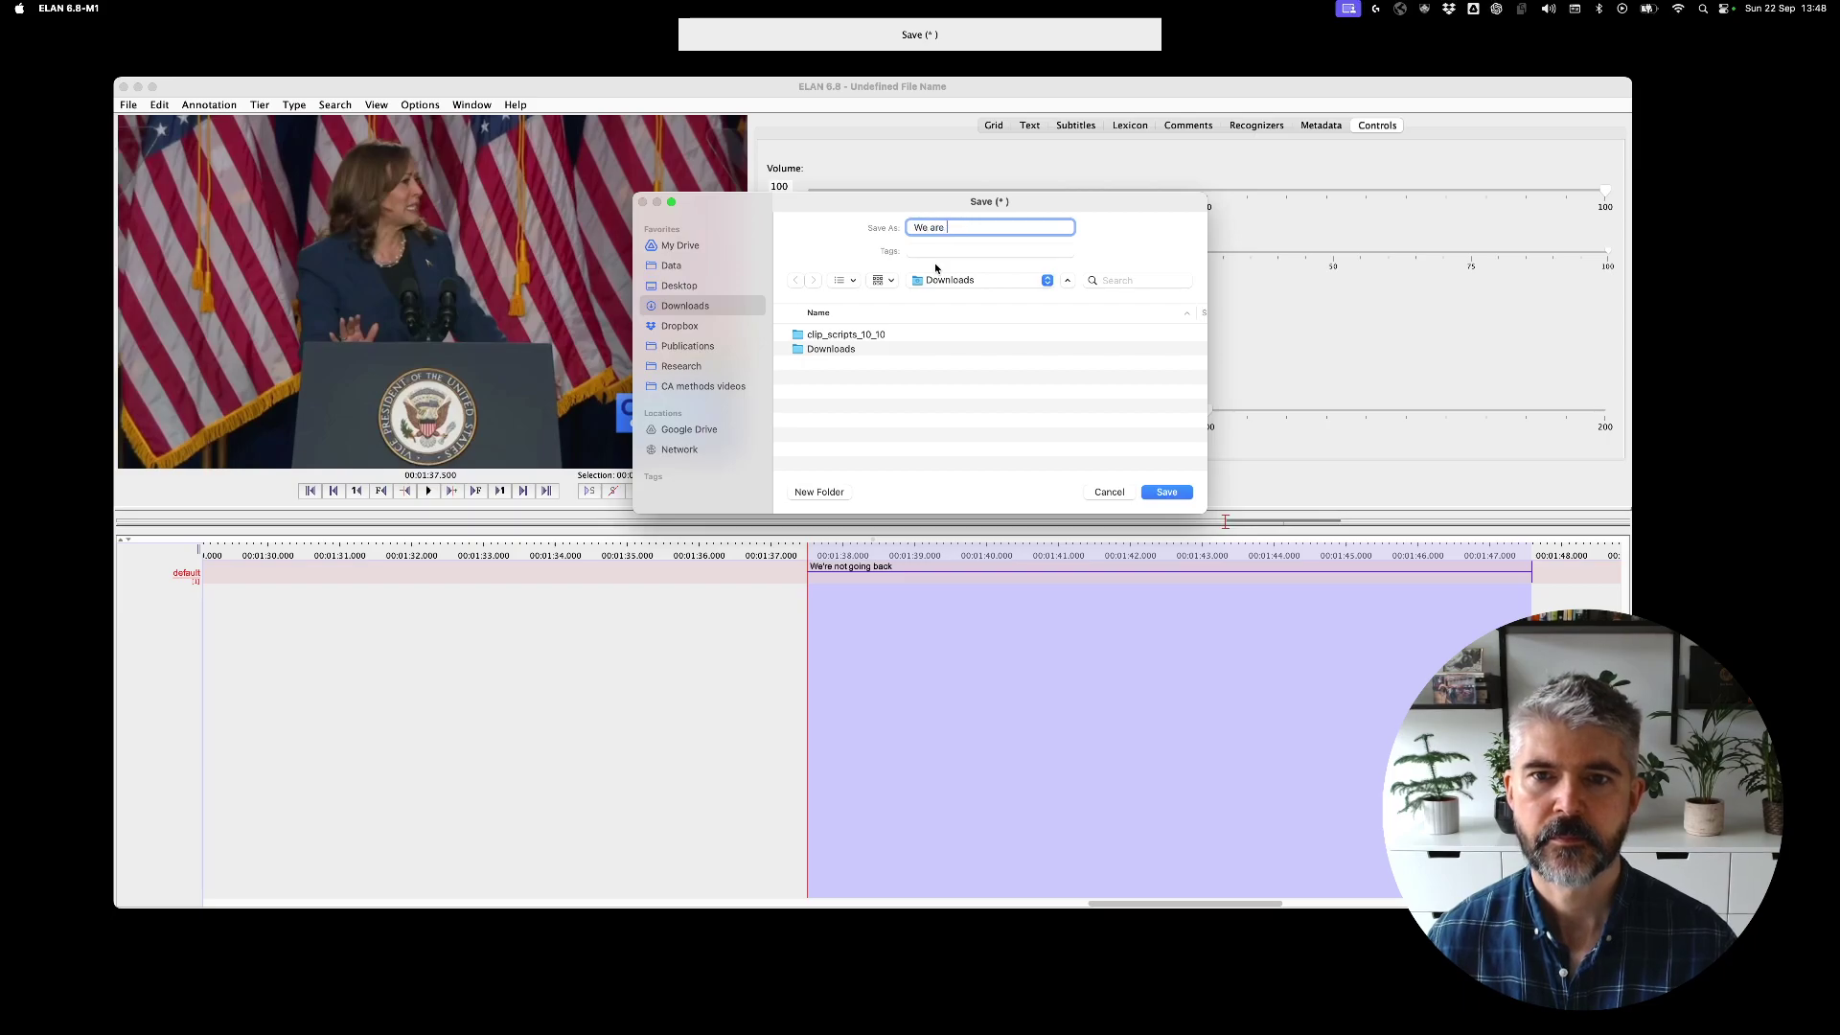
{"action": "key", "text": "BackSpace"}
{"action": "key", "text": "BackSpace"}
{"action": "type", "text": "t goin"}
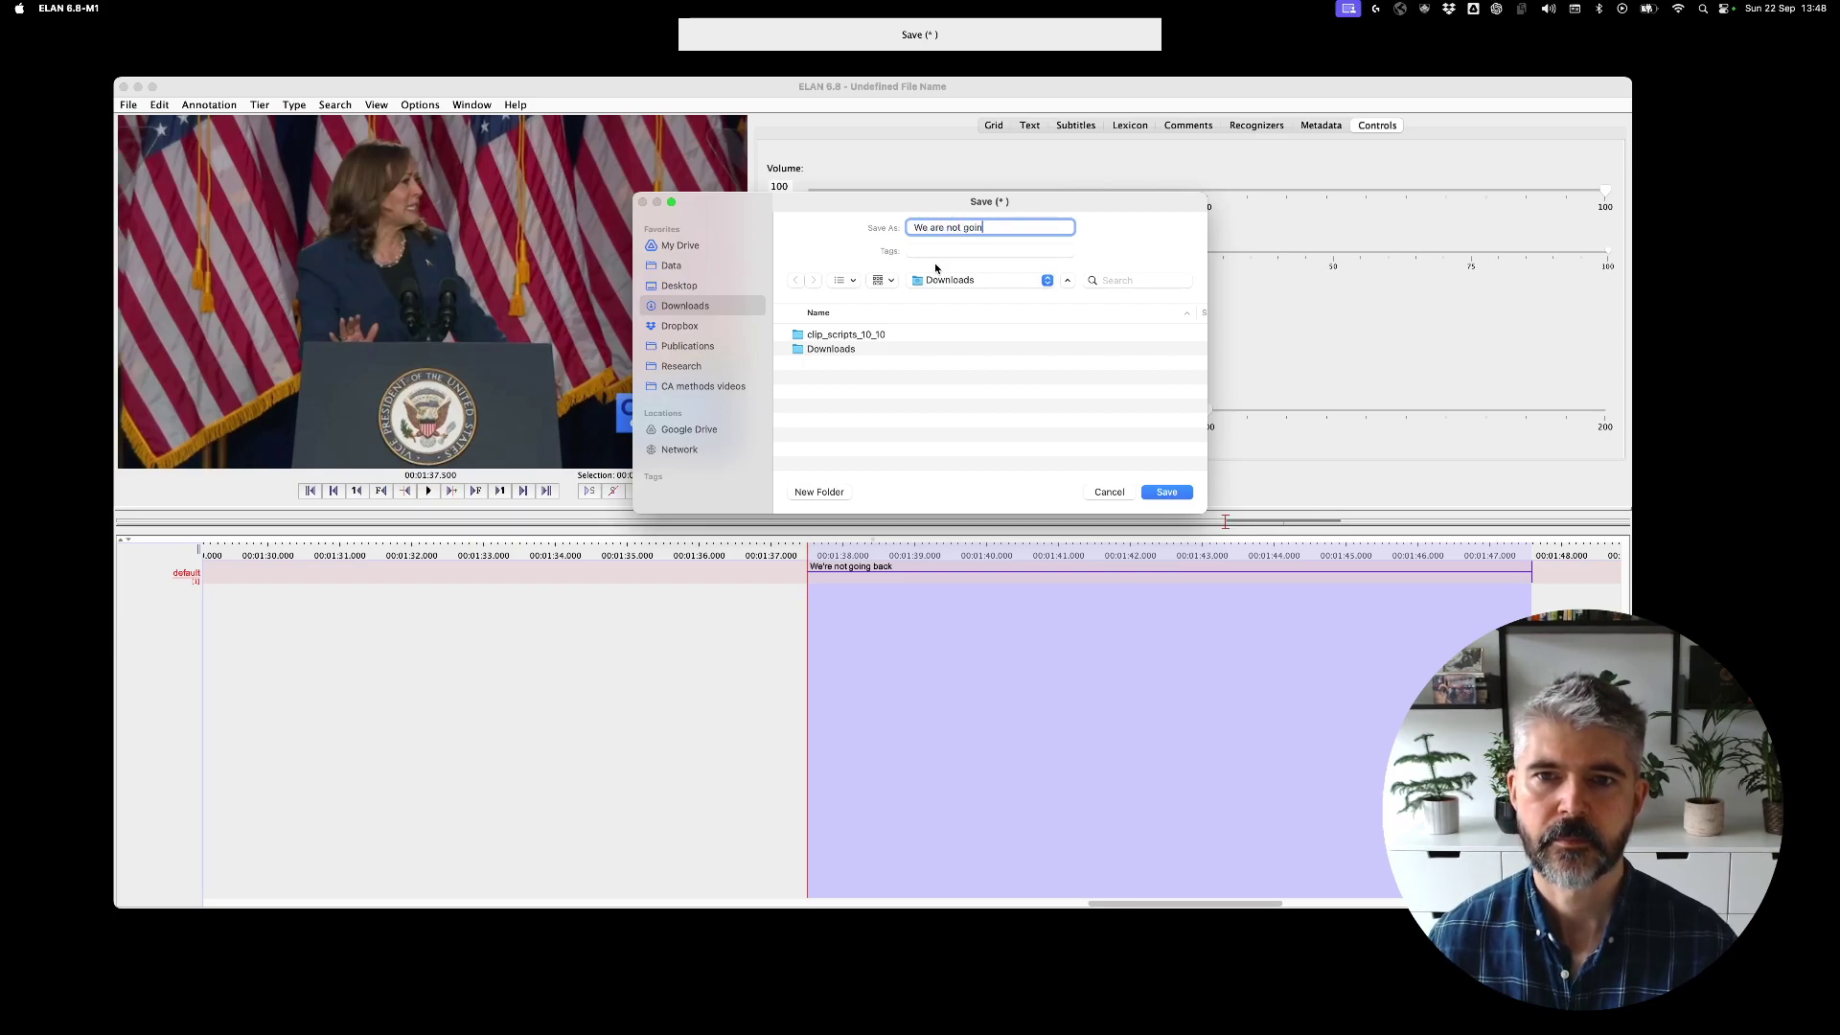
{"action": "type", "text": "g back"}
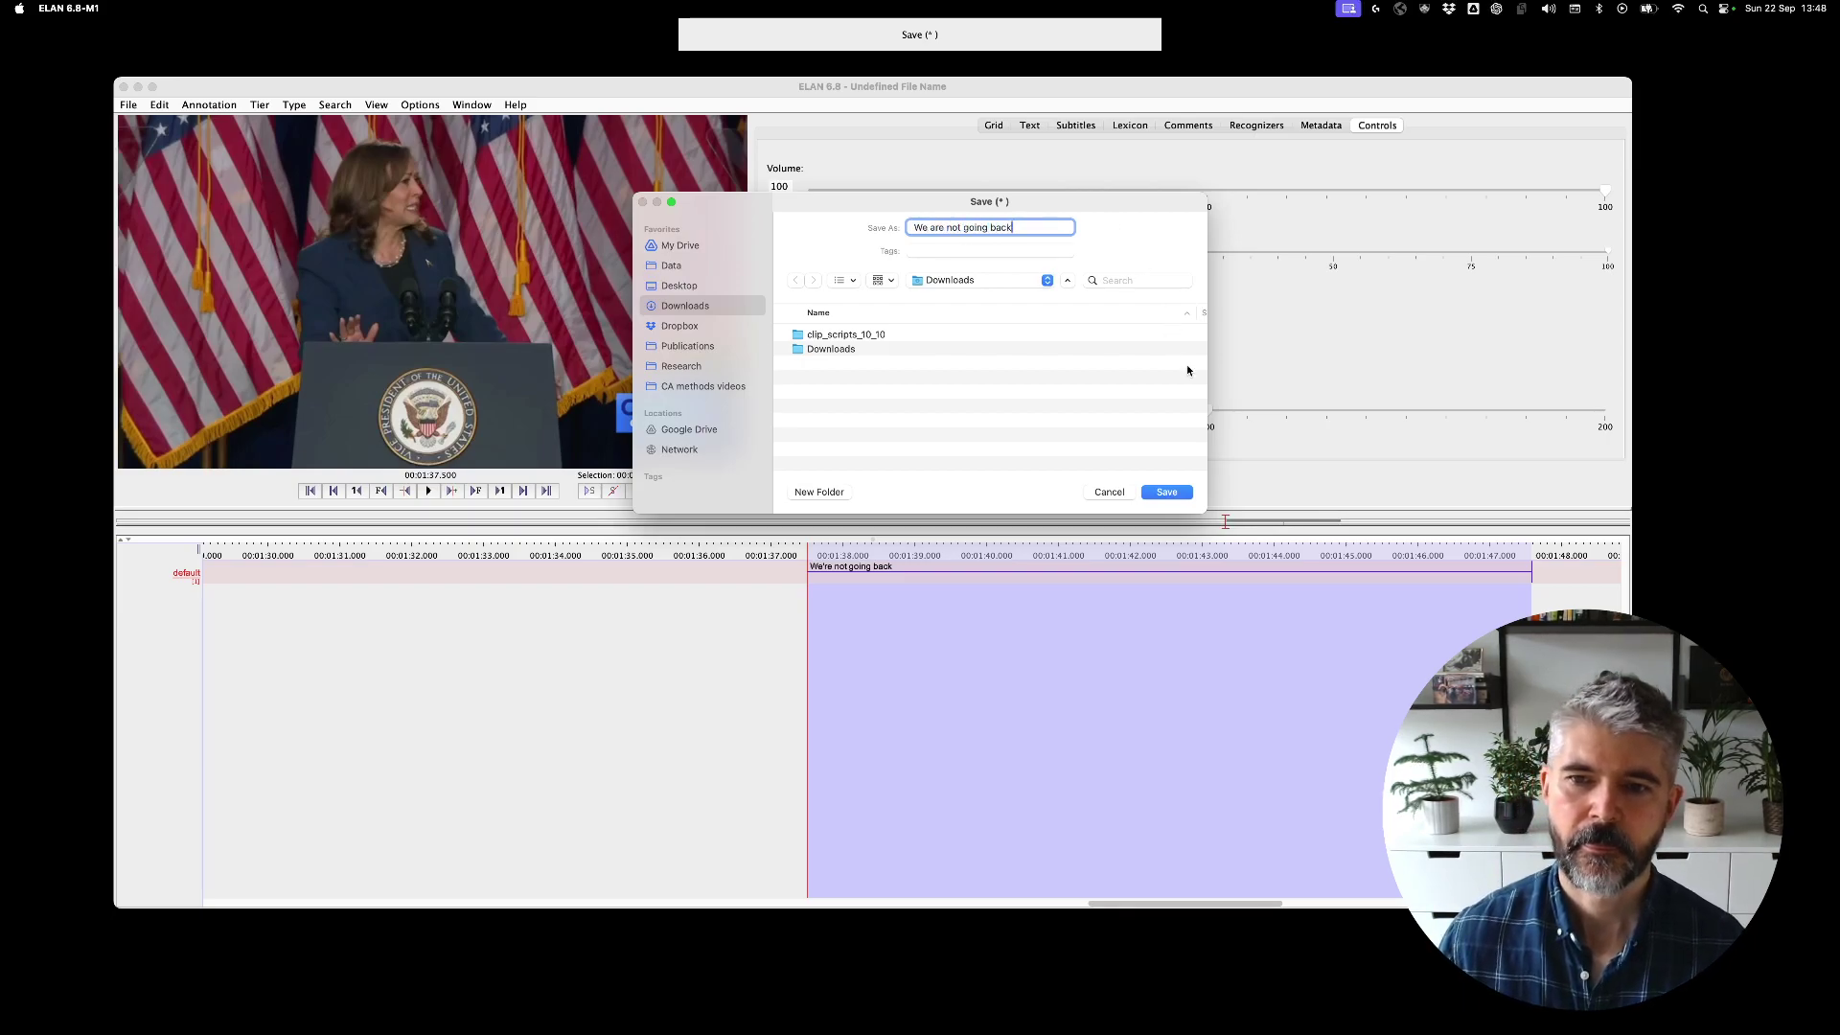
{"action": "left_click", "coordinate": [1166, 491]}
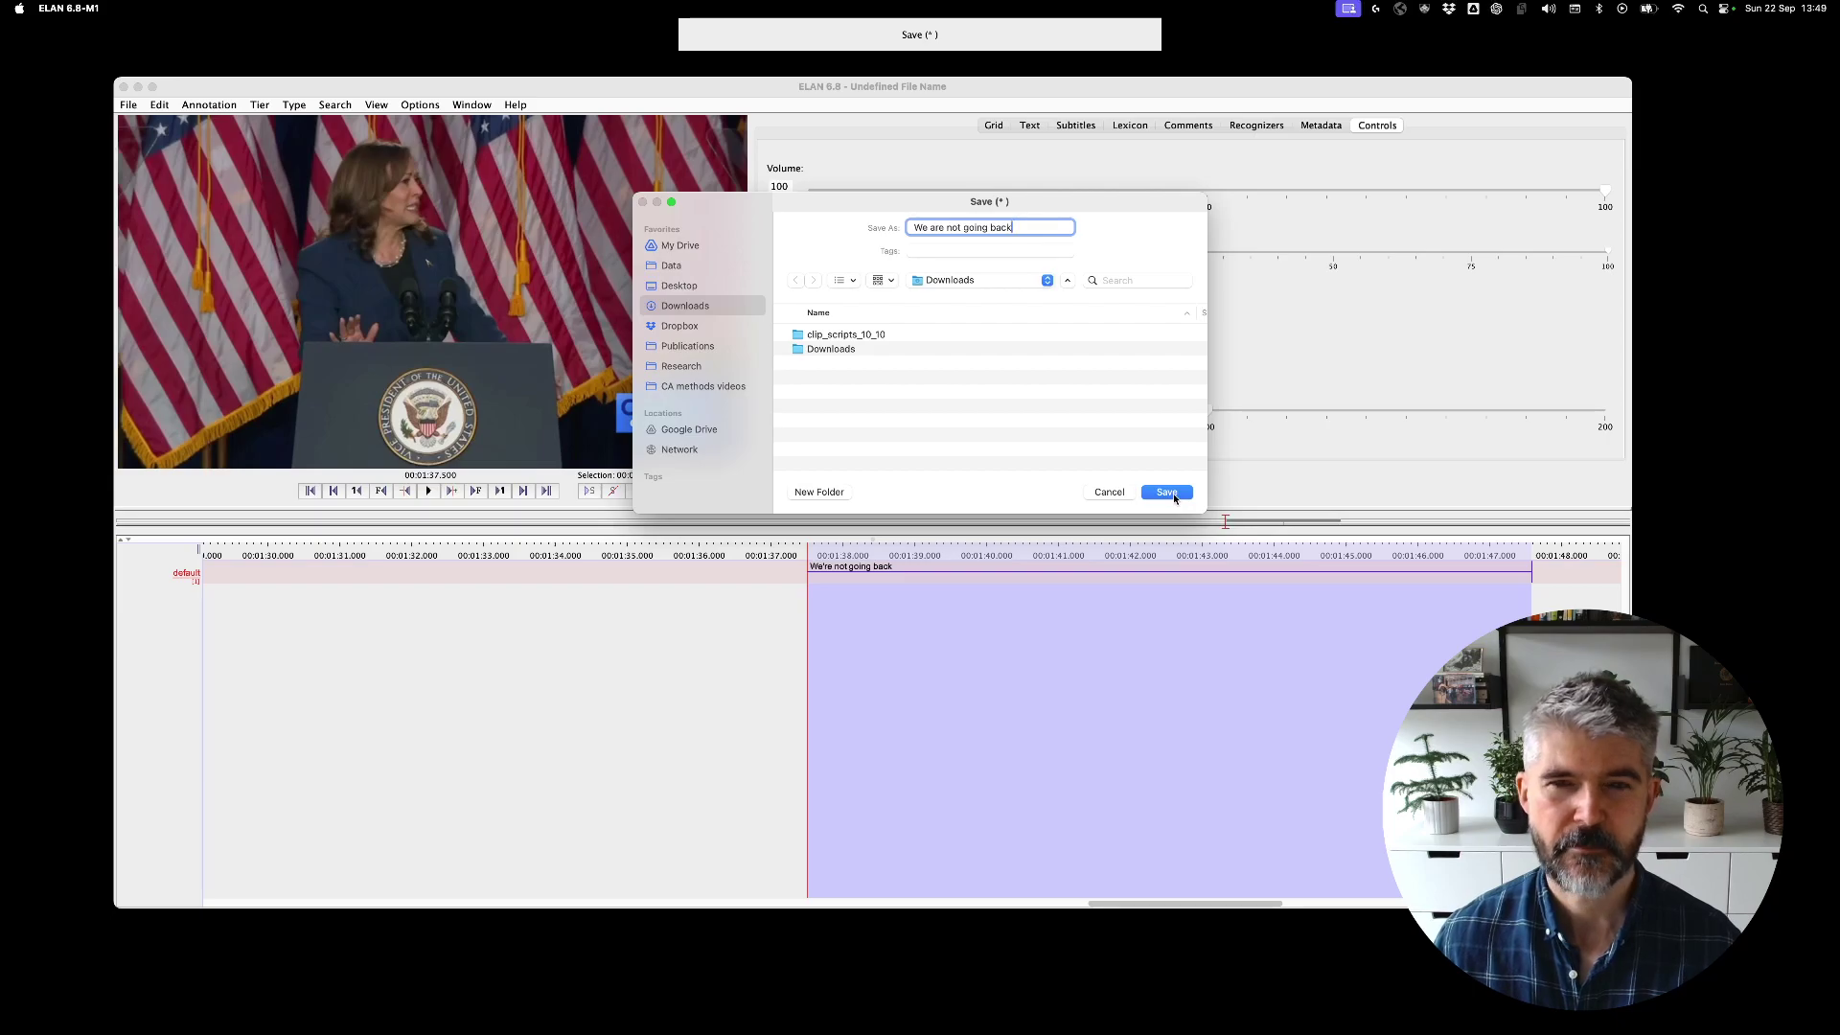
Switch to QuickTime Player with the exported clip and hide the ELAN window.
{"action": "key", "text": "super+Tab"}
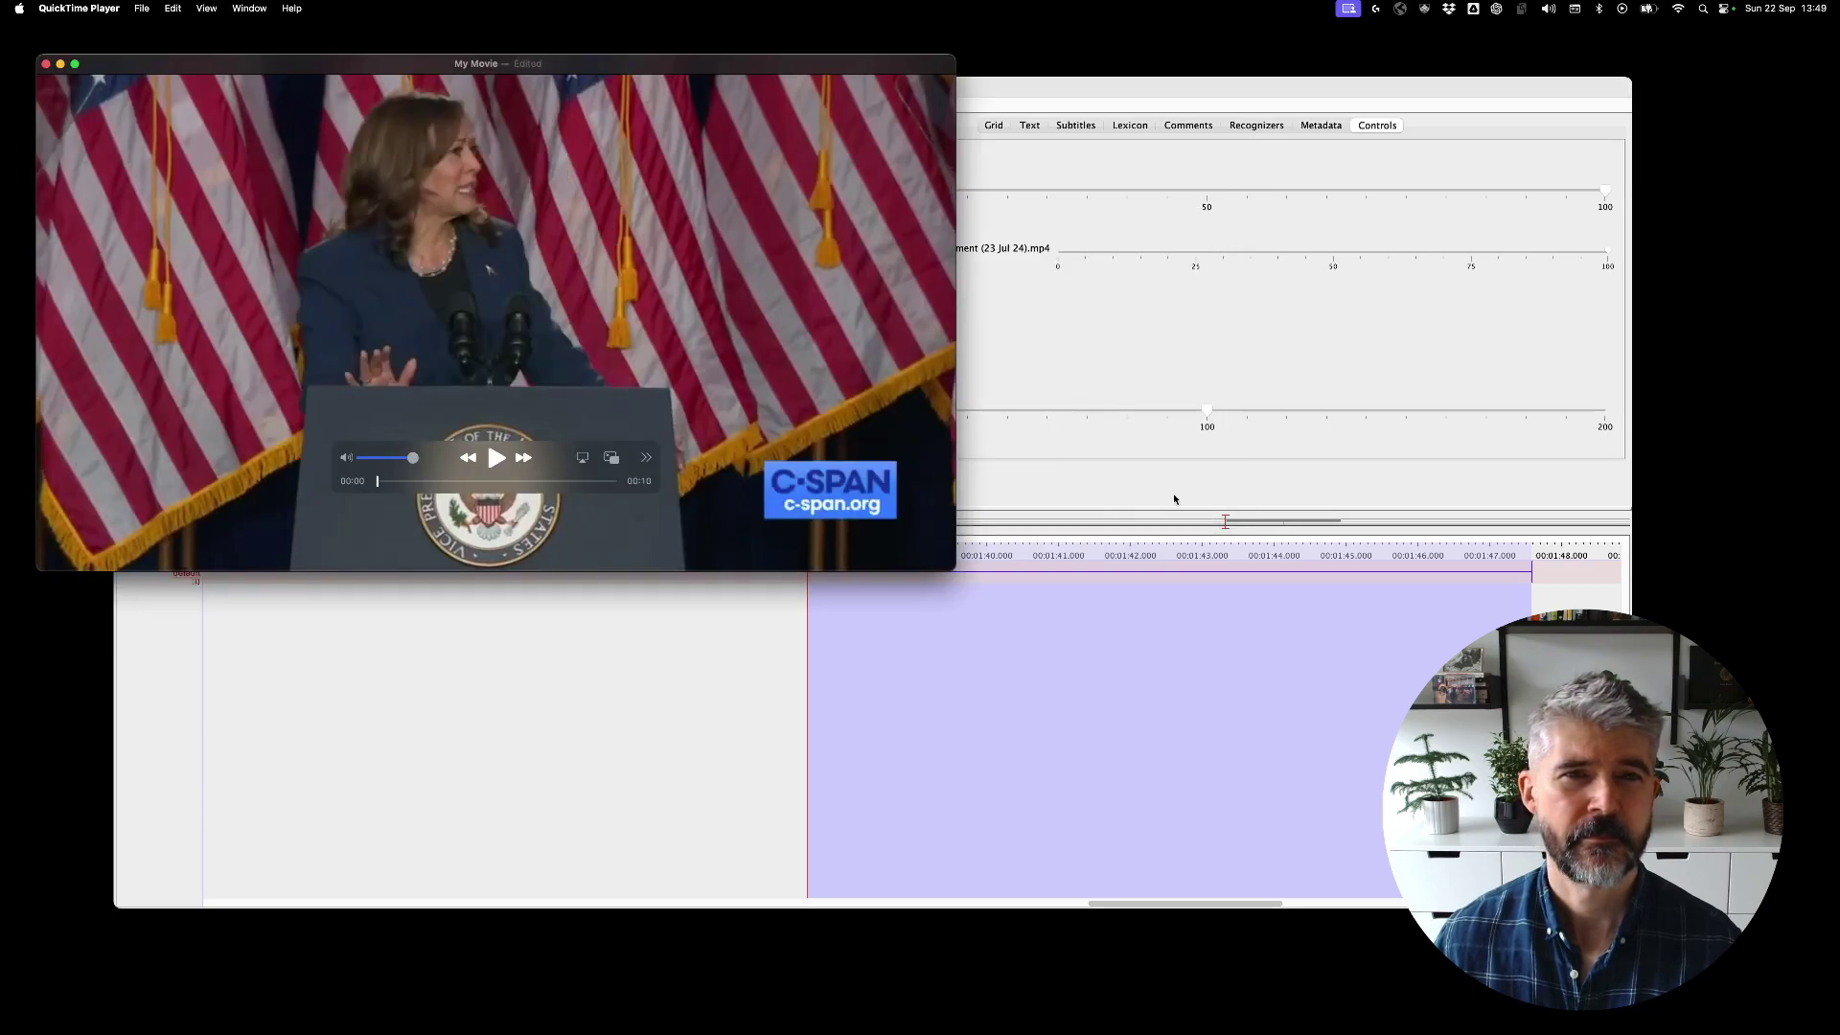
{"action": "key", "text": "super+w"}
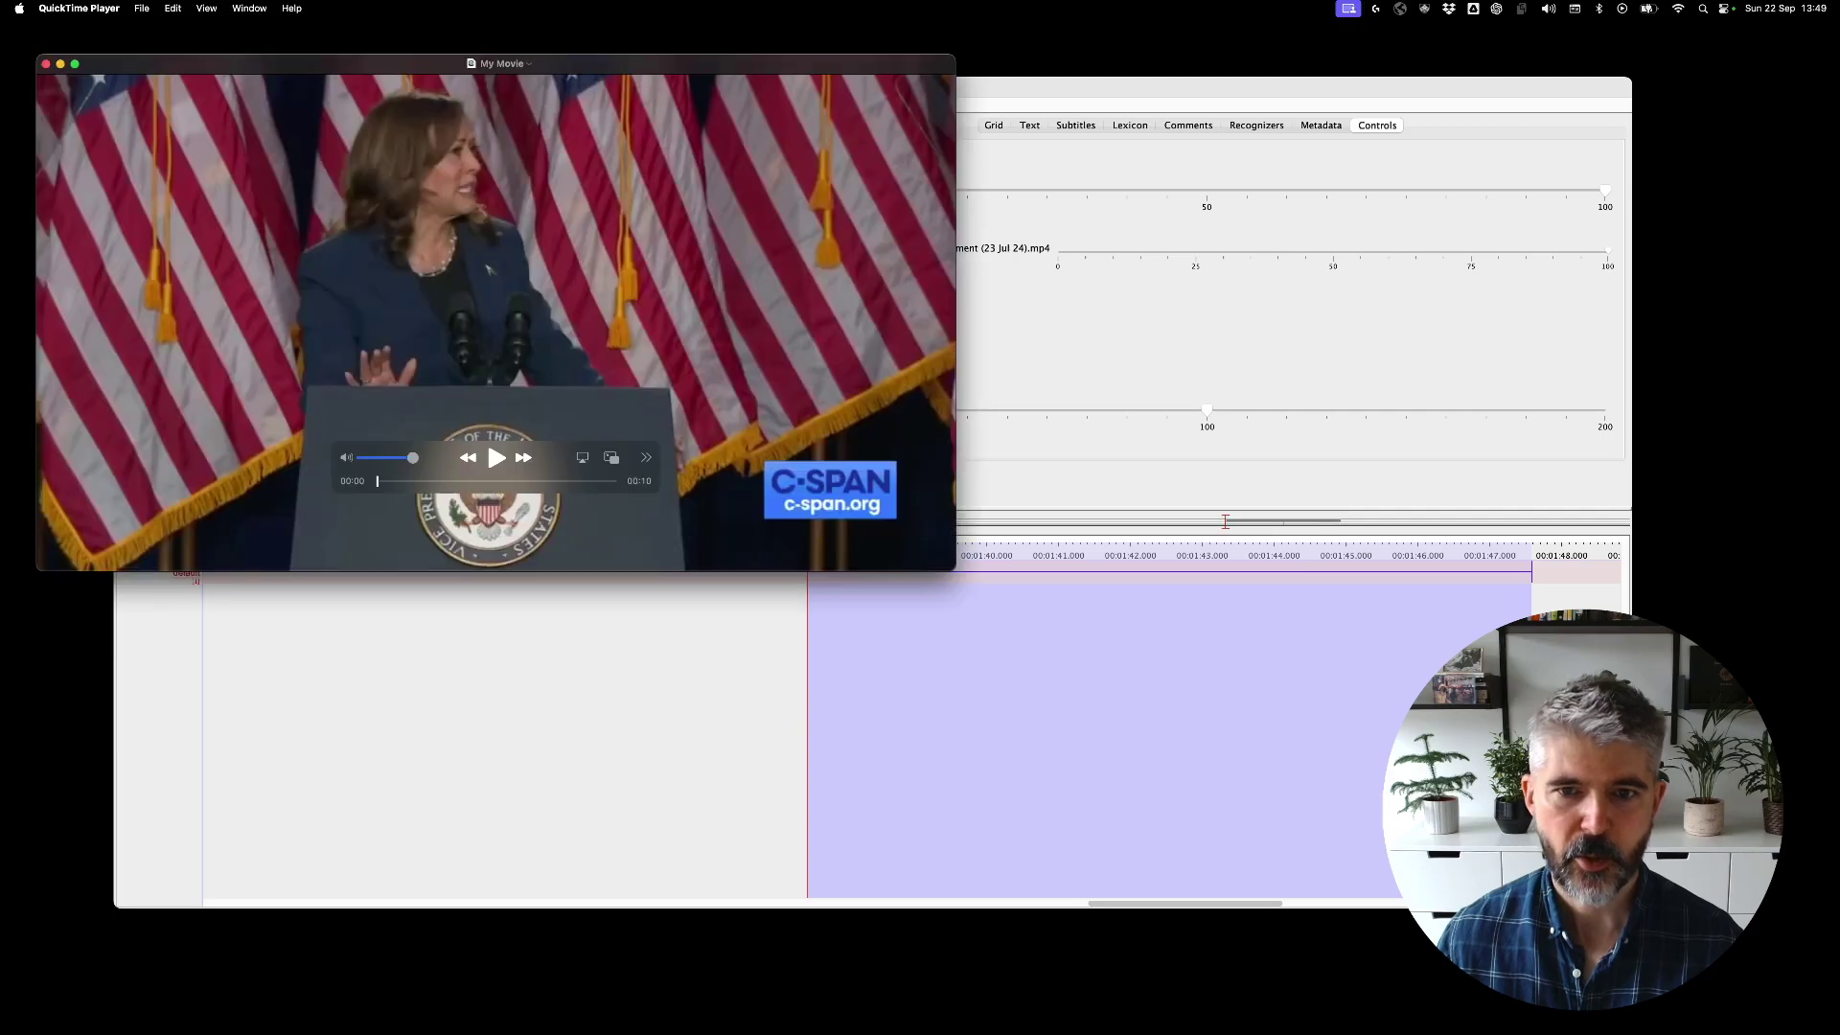
{"action": "left_click", "coordinate": [1157, 498]}
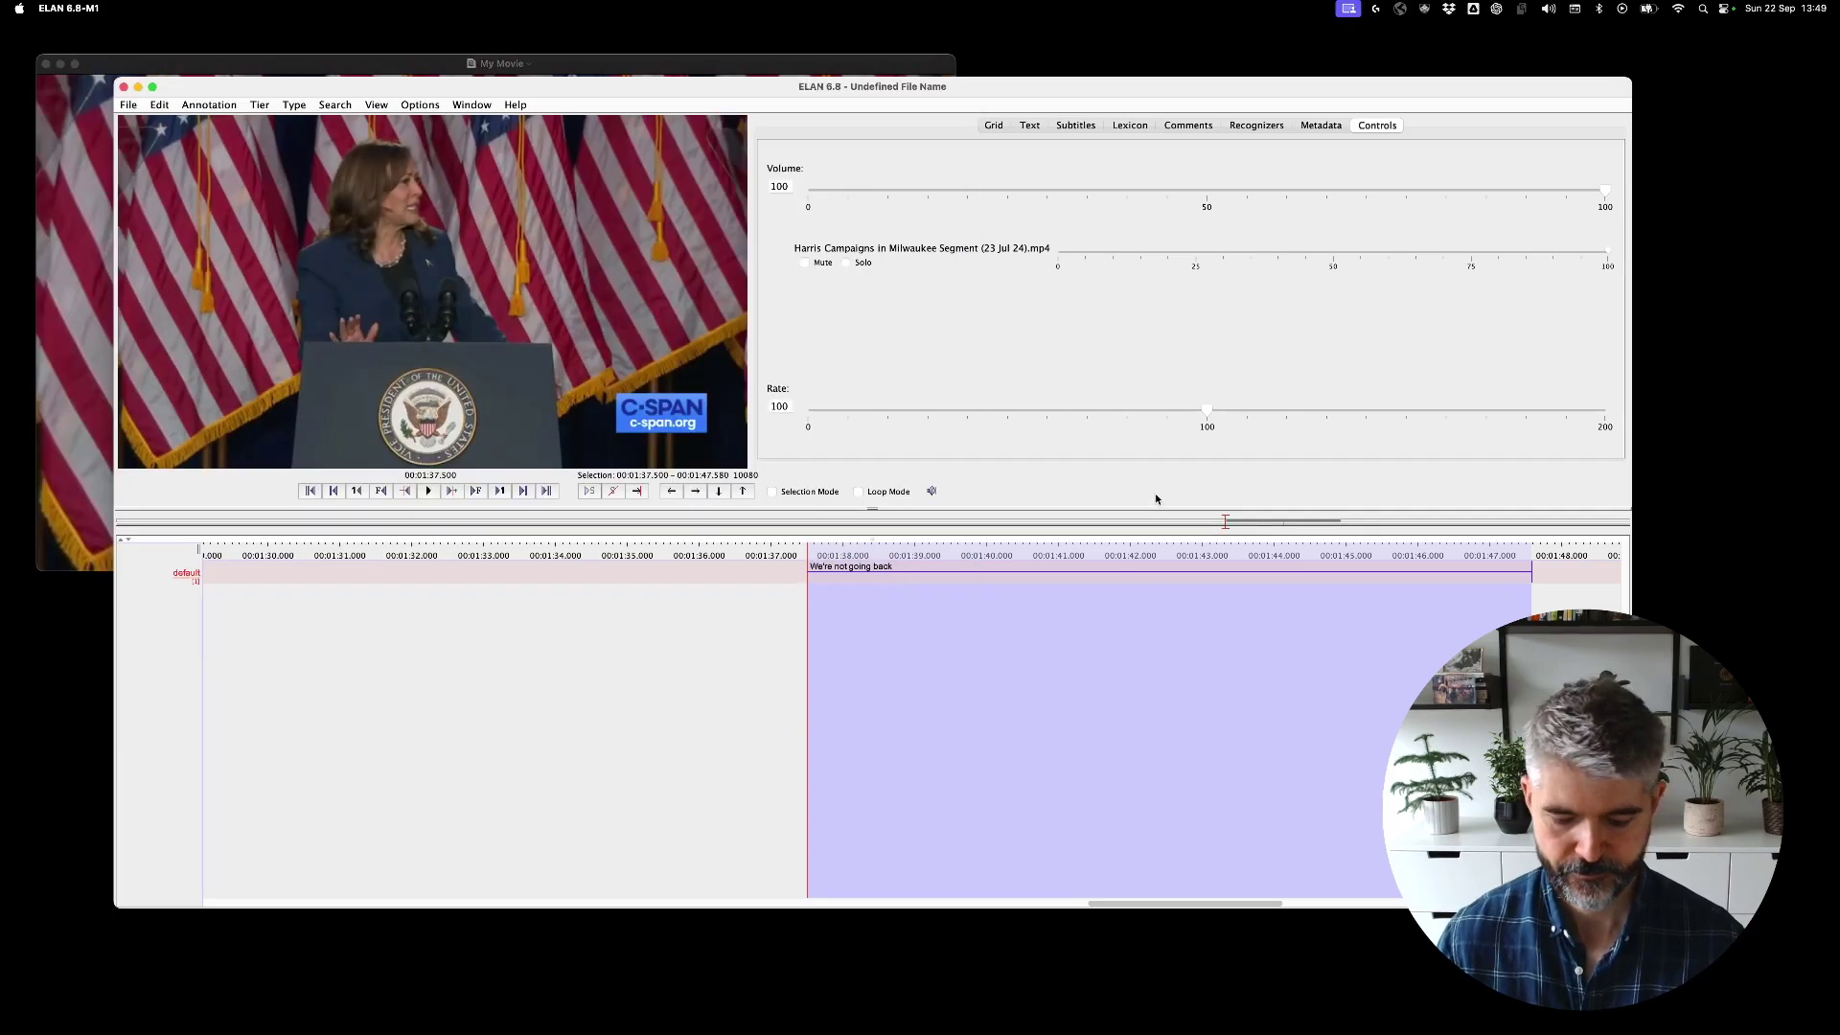
{"action": "key", "text": "super+h"}
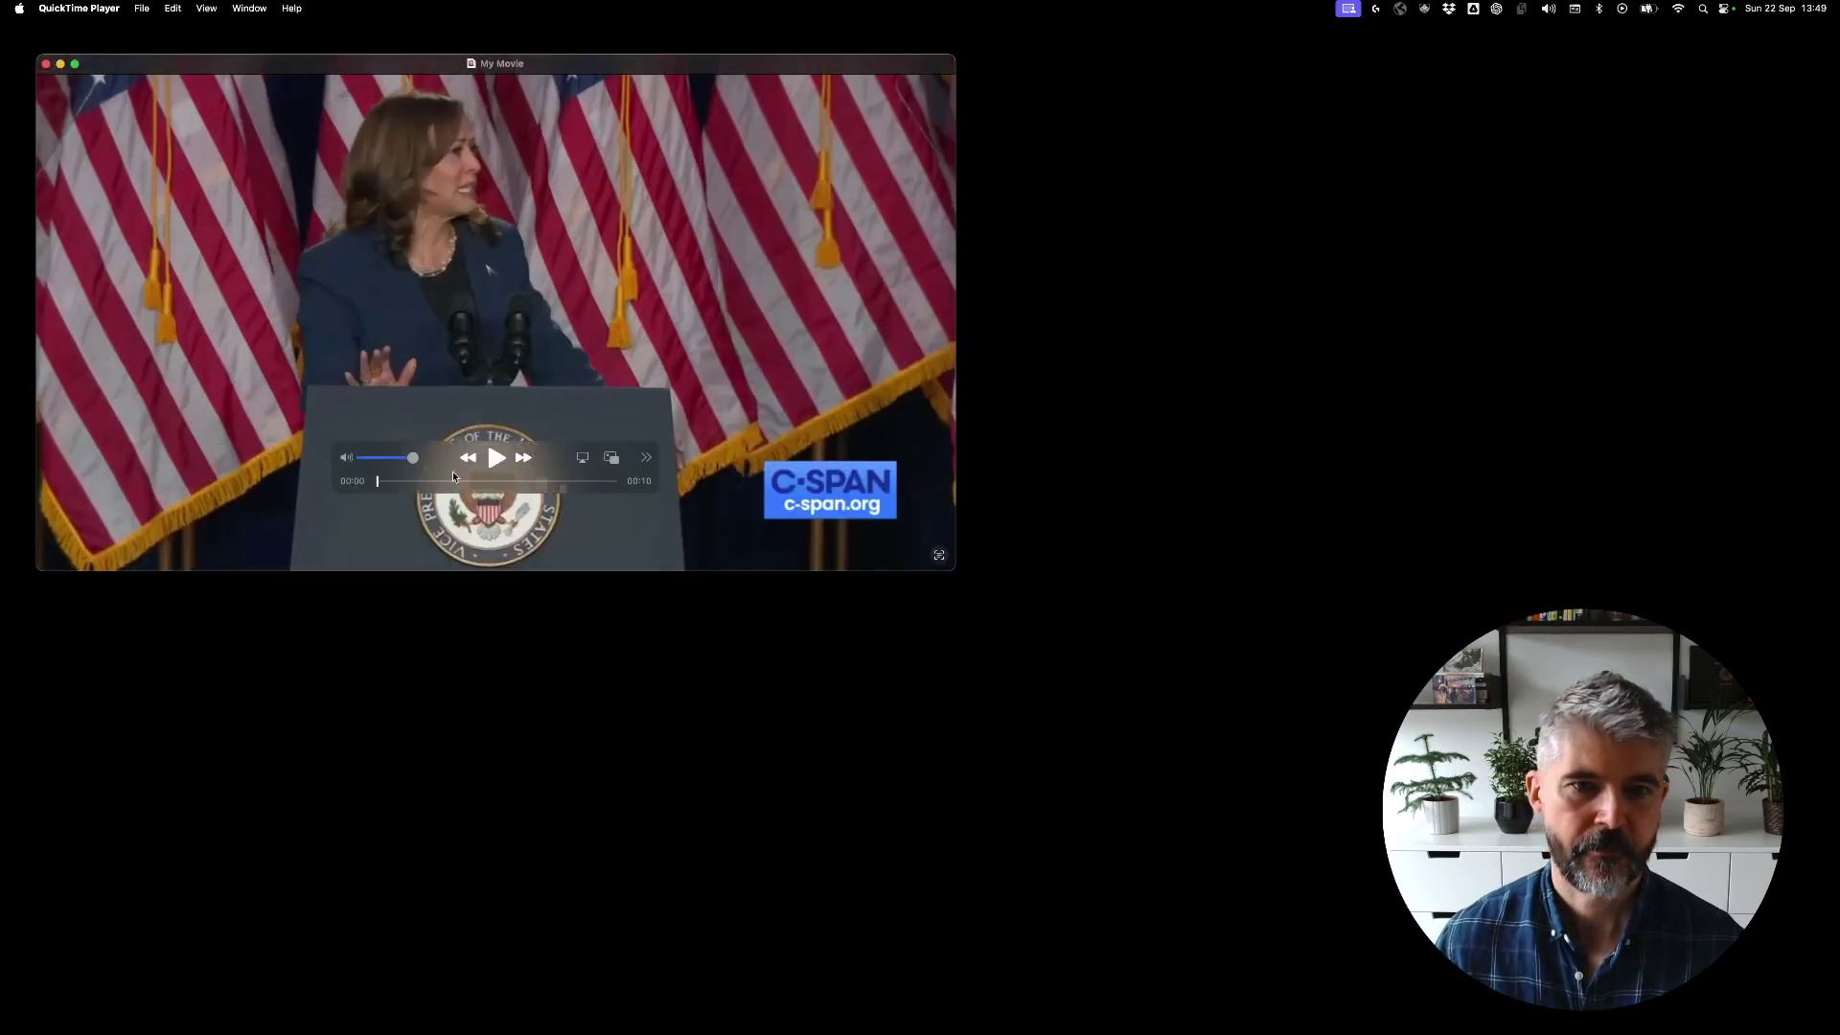
Play the exported clip through, and move its playhead to the beginning and to the end.
{"action": "left_click", "coordinate": [496, 458]}
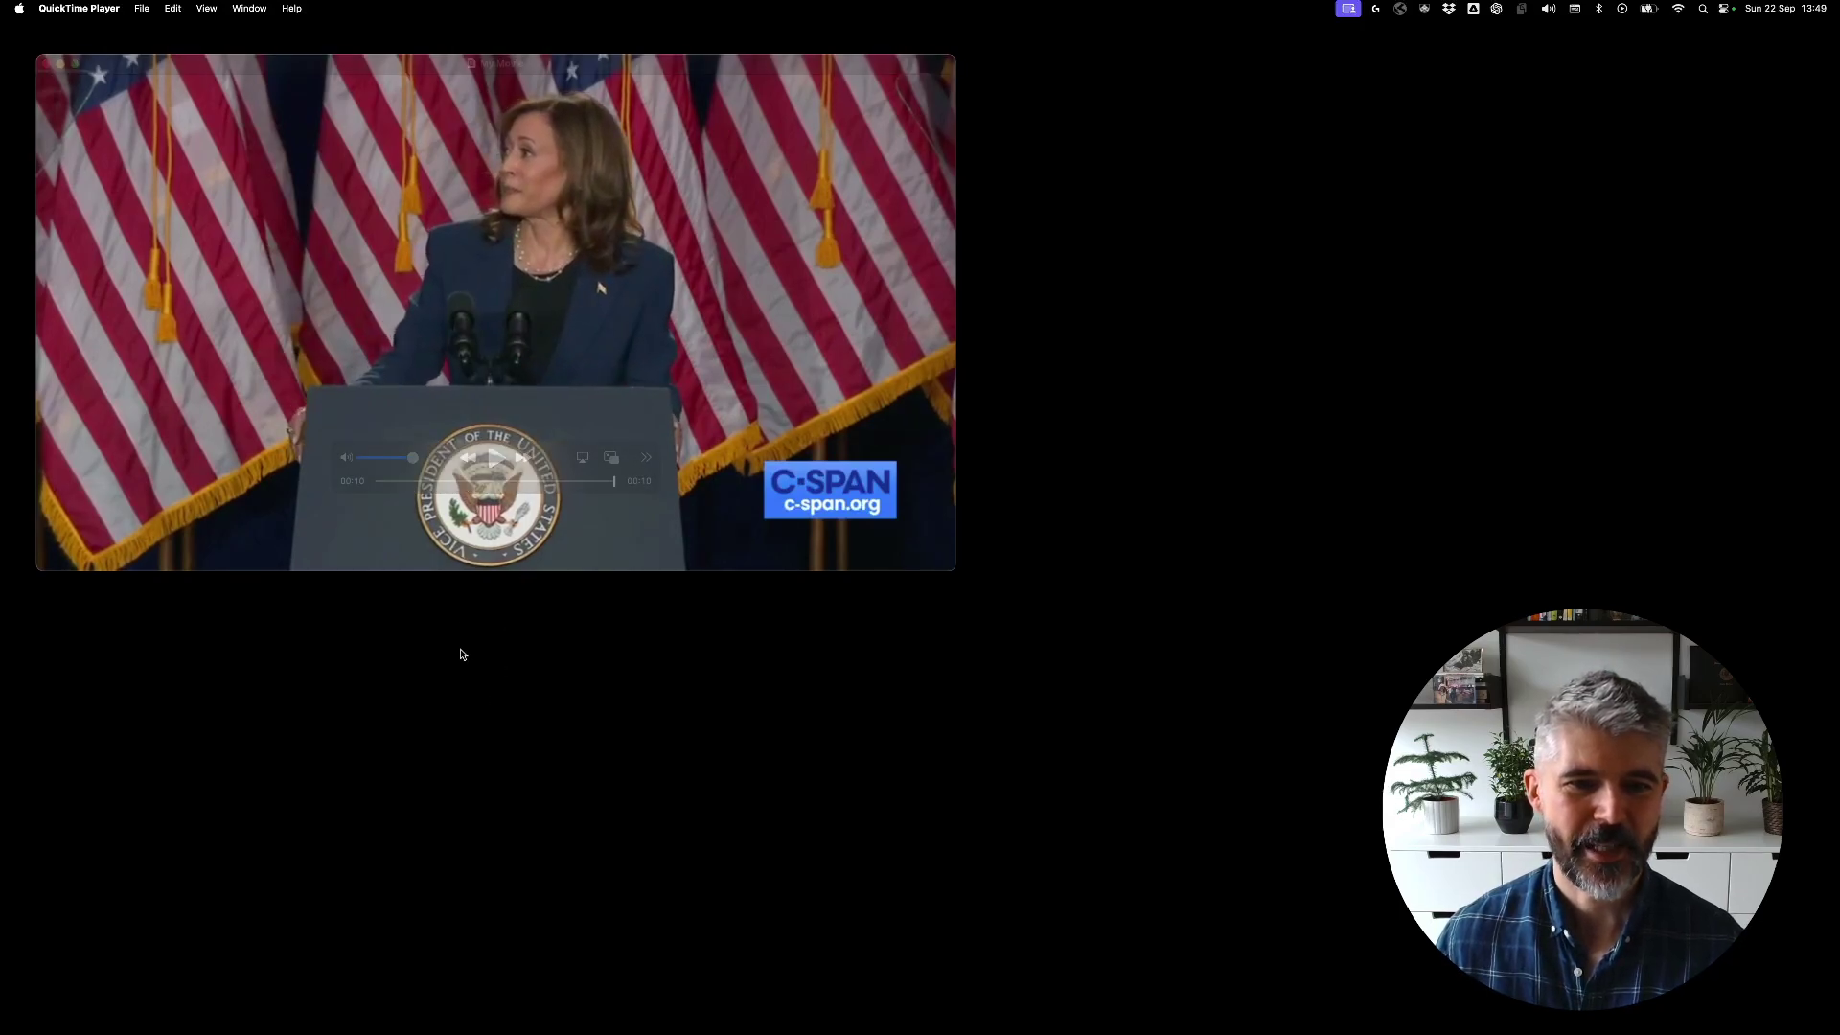
{"action": "mouse_move", "coordinate": [395, 496]}
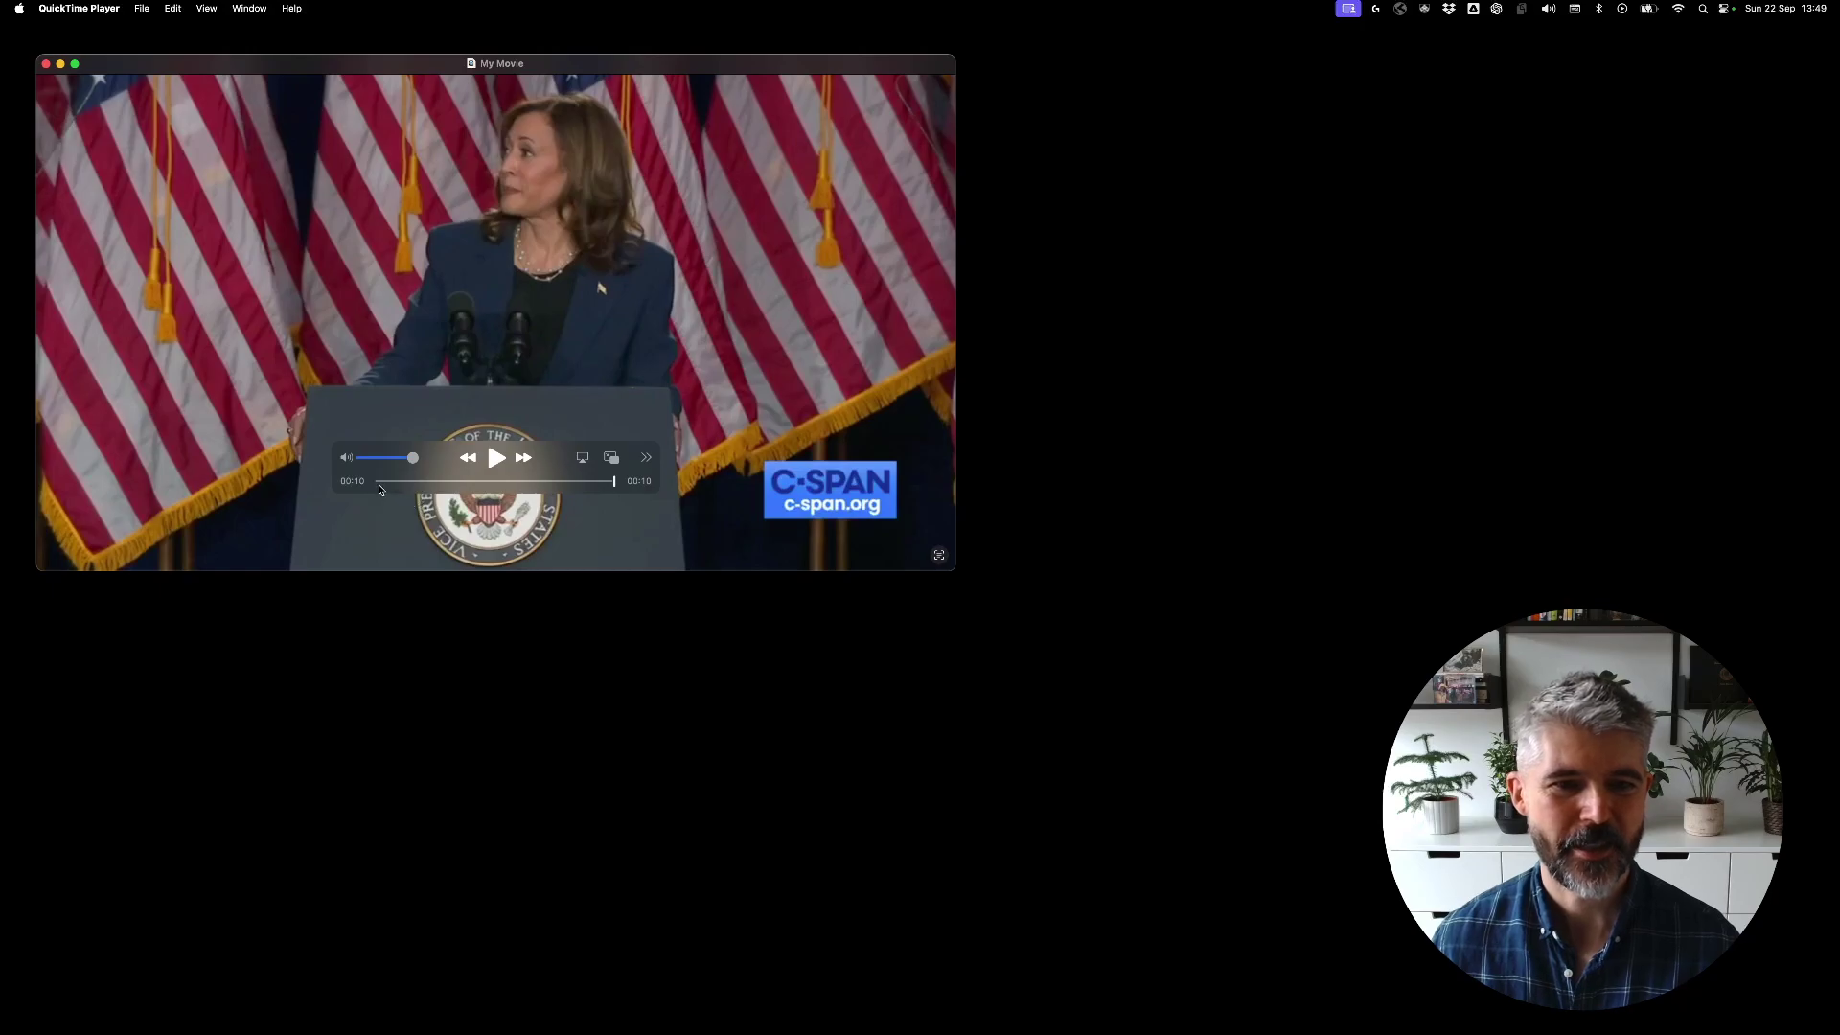
{"action": "left_click_drag", "start_coordinate": [387, 486], "coordinate": [375, 488]}
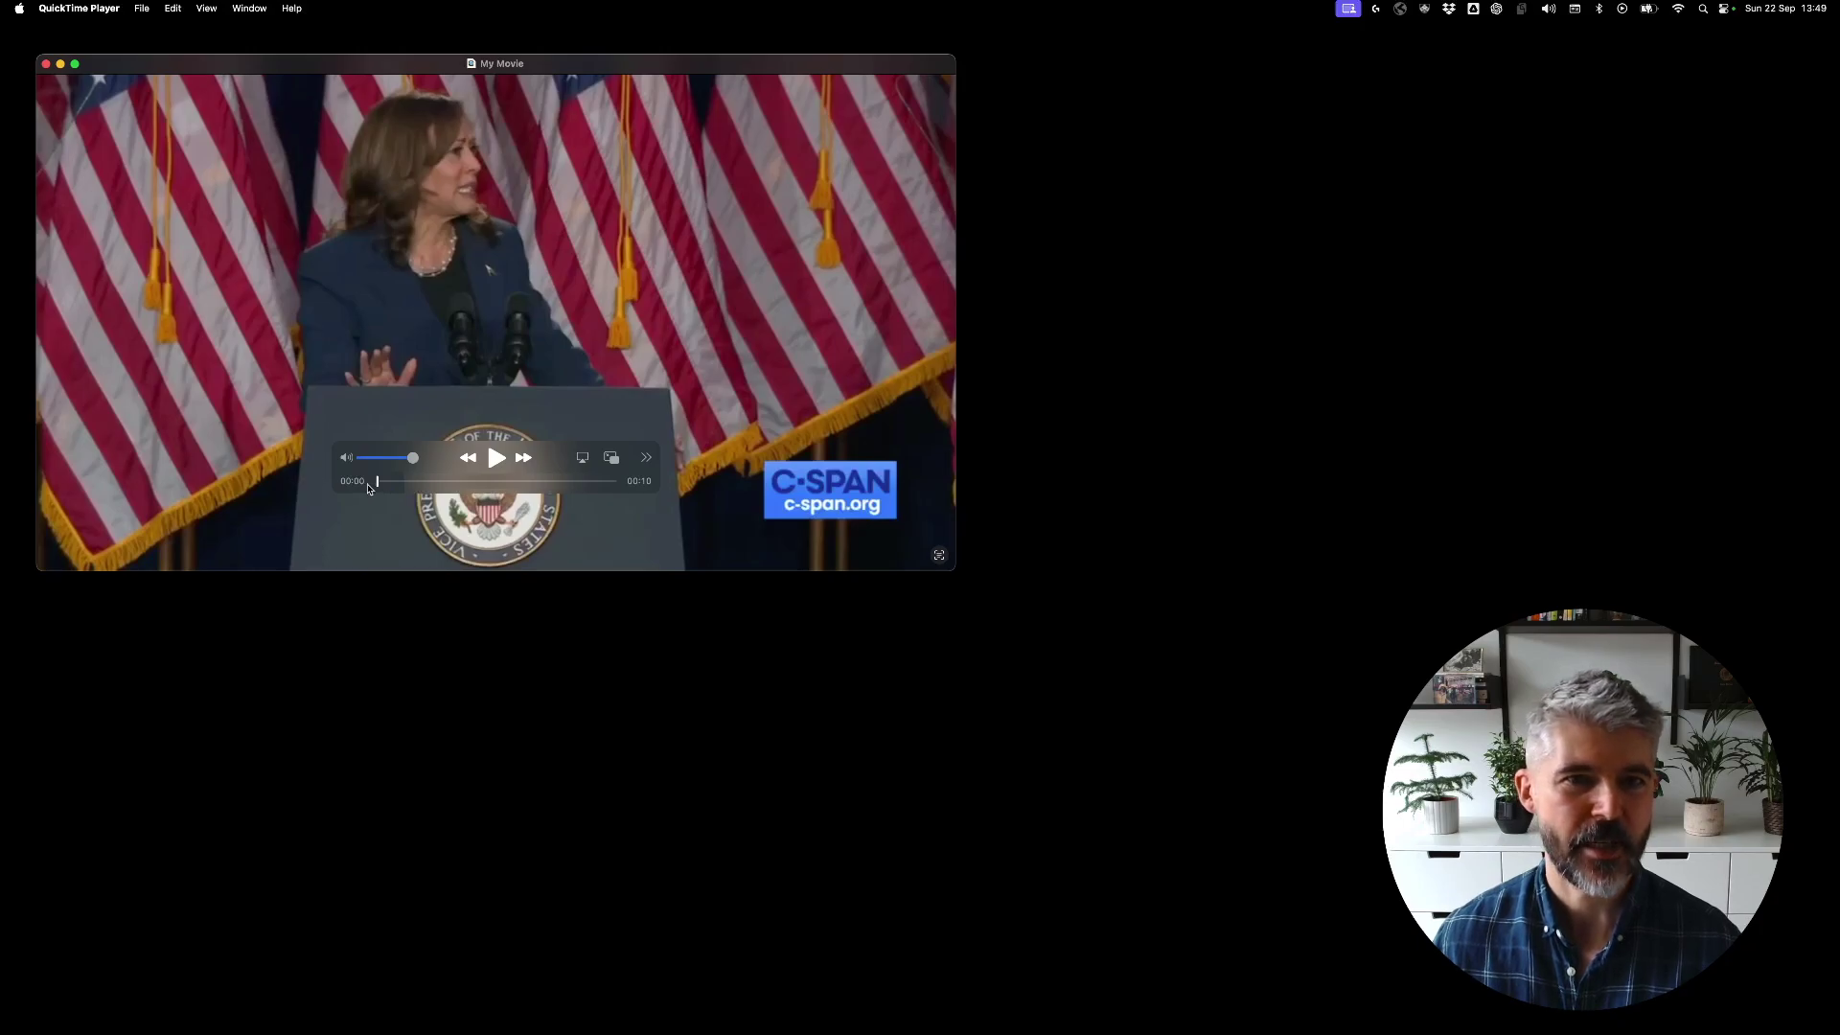
{"action": "left_click", "coordinate": [606, 482]}
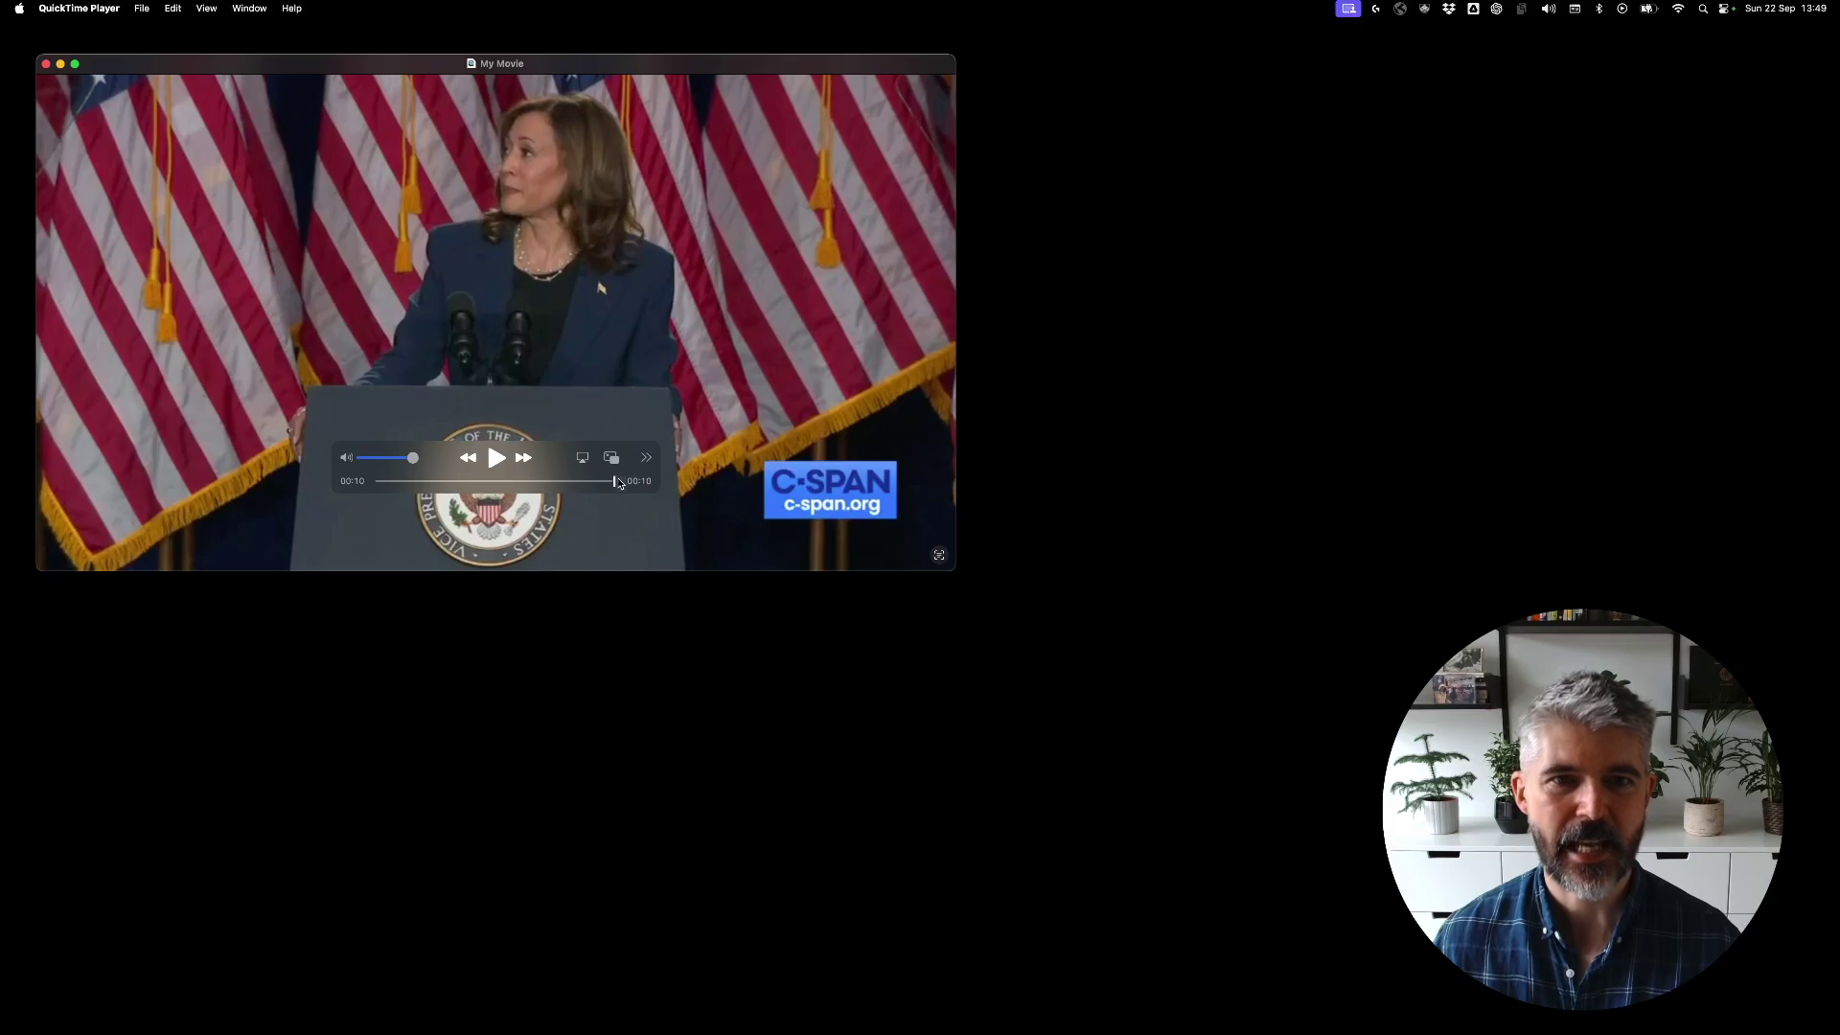